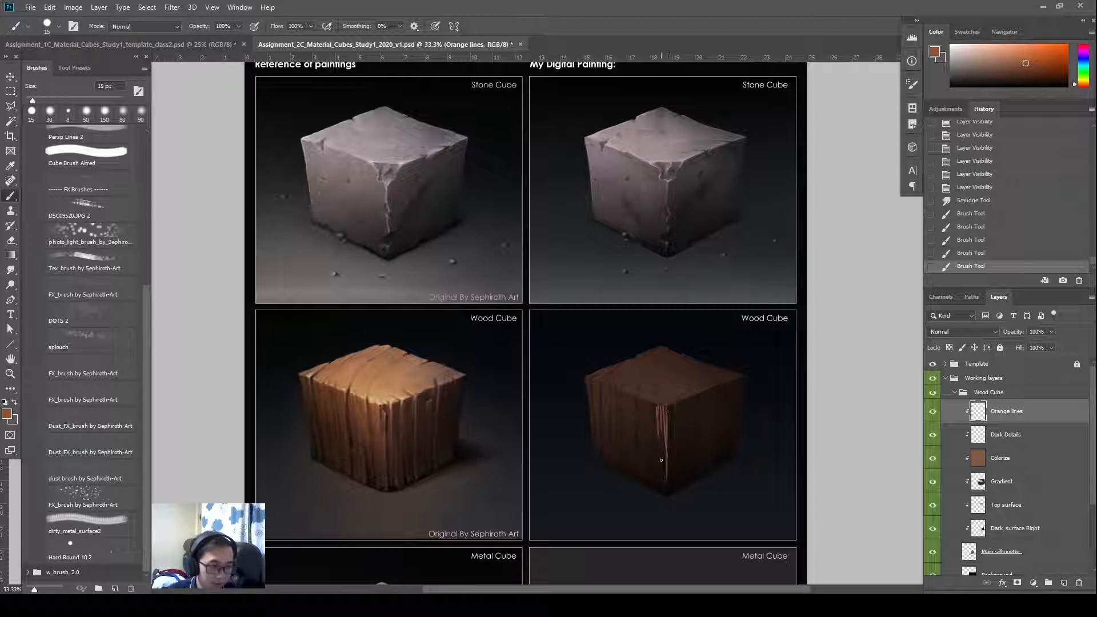
- Smudge the orange strokes along the painted wood cube's front vertical edge with the 30 px Smudge tool
{"action": "key", "text": "r"}
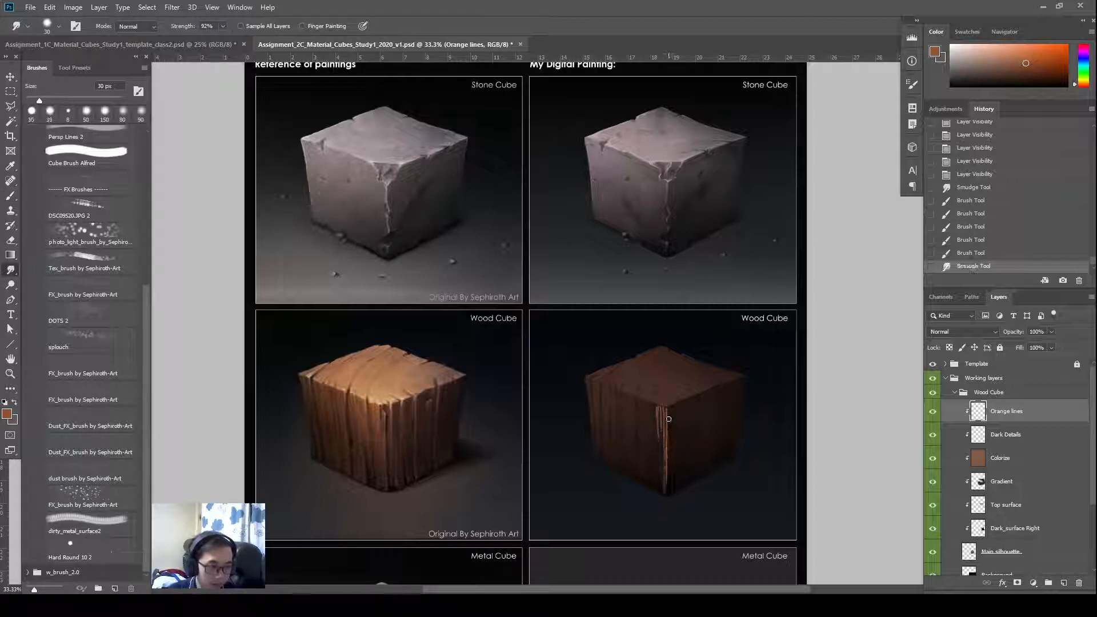
{"action": "key", "text": "ctrl+z"}
{"action": "left_click_drag", "start_coordinate": [668, 435], "coordinate": [664, 490]}
{"action": "mouse_move", "coordinate": [658, 419]}
{"action": "left_mouse_down"}
{"action": "mouse_move", "coordinate": [656, 463]}
{"action": "mouse_move", "coordinate": [657, 440]}
{"action": "left_mouse_up"}
{"action": "left_click_drag", "start_coordinate": [657, 435], "coordinate": [655, 450]}
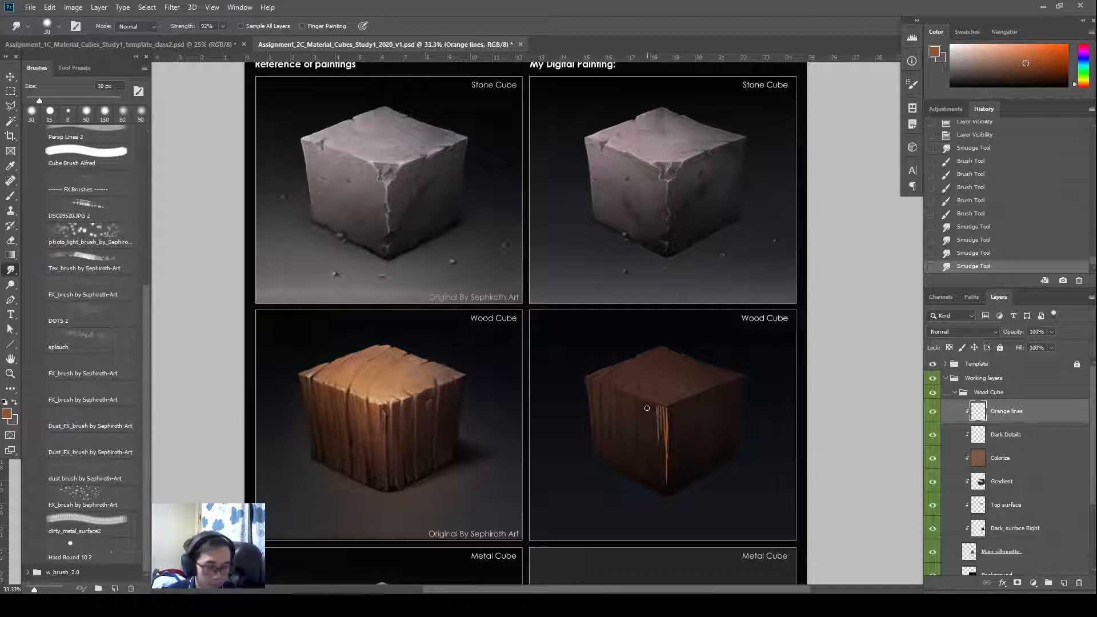
- Paint thin orange grain lines down from the top edge of the left face, near the front corner, with the 15 px brush
{"action": "key", "text": "b"}
{"action": "left_click_drag", "start_coordinate": [647, 408], "coordinate": [647, 429]}
{"action": "mouse_move", "coordinate": [644, 407]}
{"action": "left_mouse_down"}
{"action": "mouse_move", "coordinate": [642, 438]}
{"action": "mouse_move", "coordinate": [637, 413]}
{"action": "left_mouse_up"}
{"action": "key", "text": "ctrl+z"}
{"action": "left_click_drag", "start_coordinate": [634, 397], "coordinate": [630, 405]}
{"action": "mouse_move", "coordinate": [627, 395]}
{"action": "left_mouse_down"}
{"action": "mouse_move", "coordinate": [620, 430]}
{"action": "mouse_move", "coordinate": [622, 389]}
{"action": "mouse_move", "coordinate": [634, 414]}
{"action": "mouse_move", "coordinate": [624, 457]}
{"action": "left_mouse_up"}
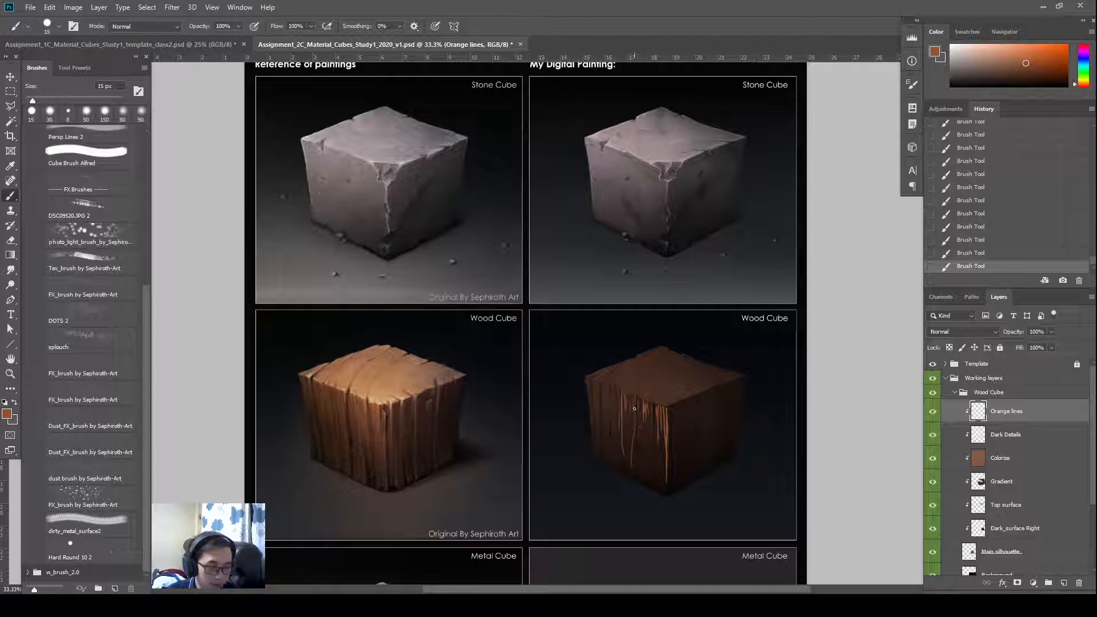
{"action": "left_click_drag", "start_coordinate": [635, 409], "coordinate": [632, 449]}
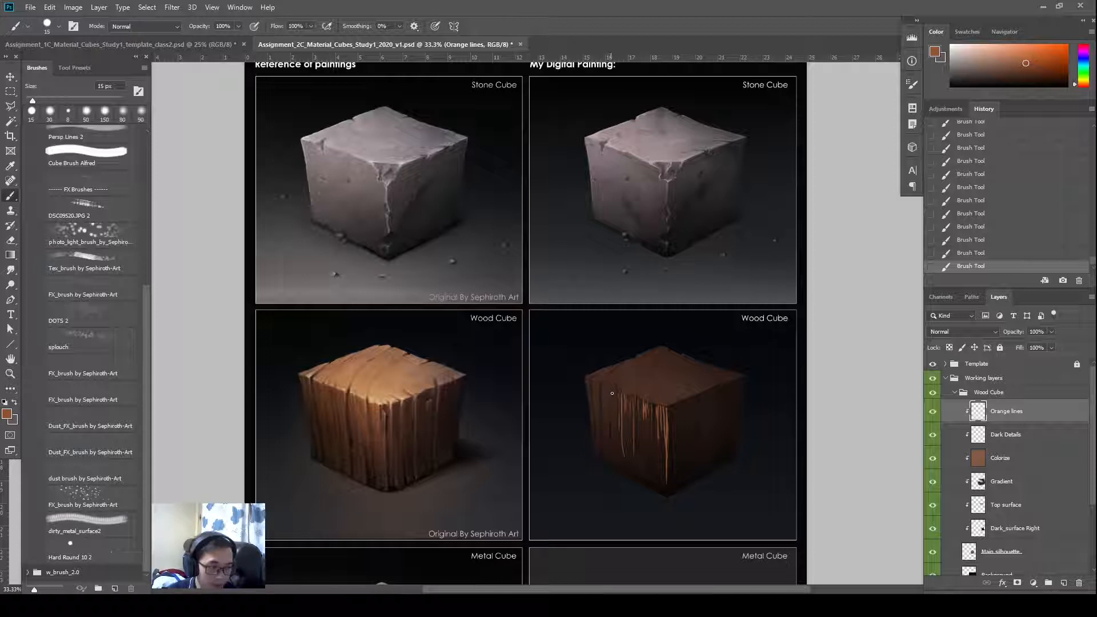
- Paint straight vertical orange grain lines on the outer part of the wood cube's left face
{"action": "left_click", "coordinate": [613, 389]}
{"action": "left_click", "coordinate": [615, 449], "text": "shift"}
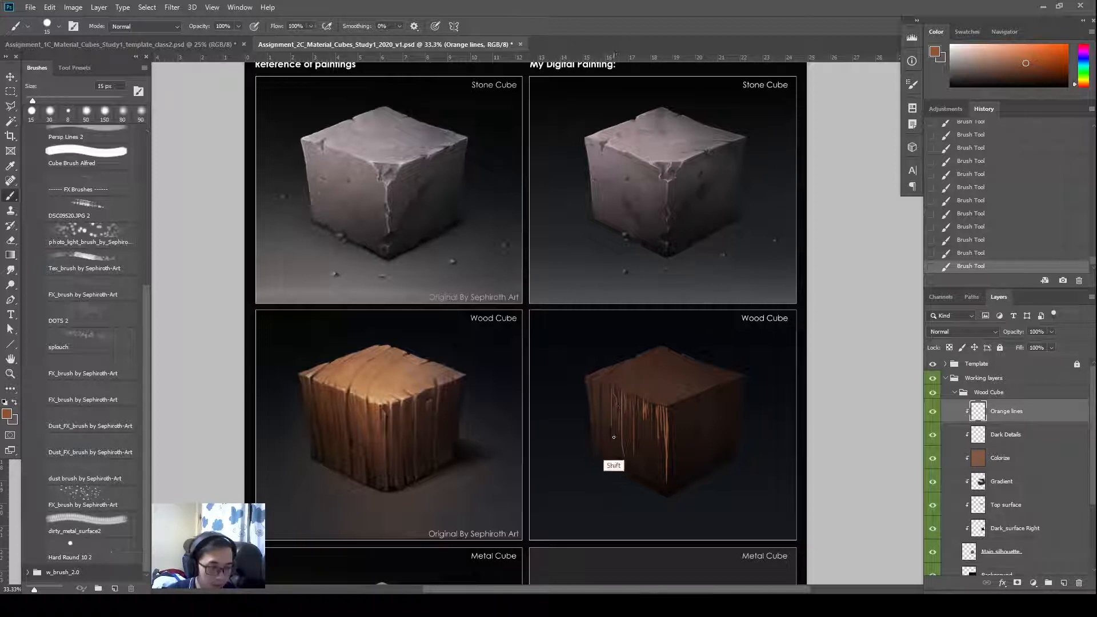
{"action": "left_click", "coordinate": [616, 394]}
{"action": "left_click", "coordinate": [616, 460], "text": "shift"}
{"action": "left_click", "coordinate": [608, 384]}
{"action": "left_click", "coordinate": [608, 434], "text": "shift"}
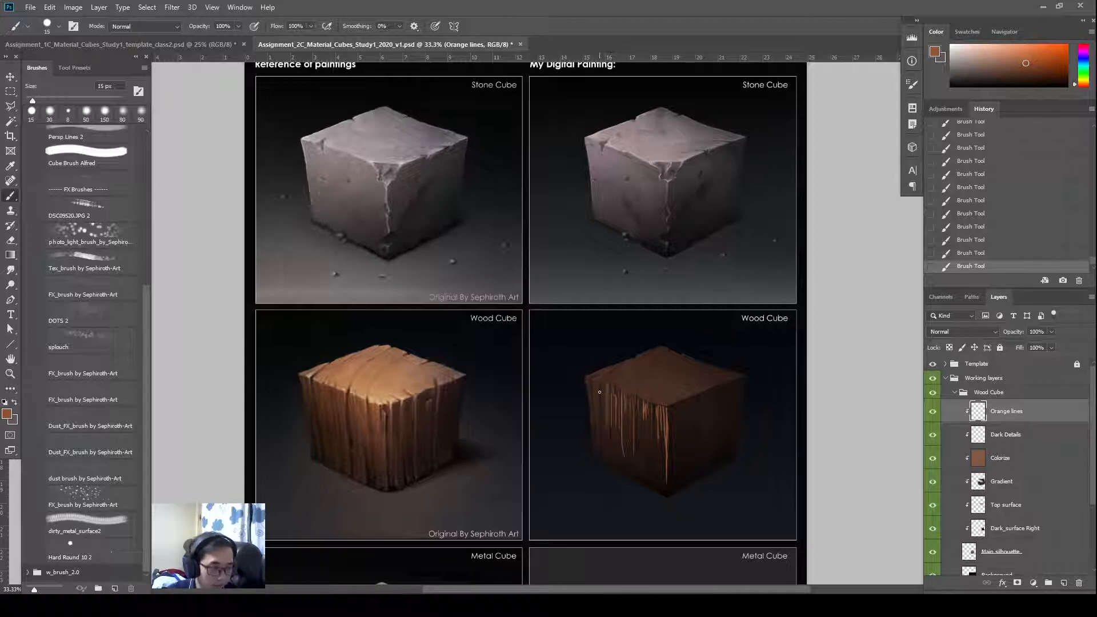
{"action": "left_click_drag", "start_coordinate": [602, 382], "coordinate": [603, 423]}
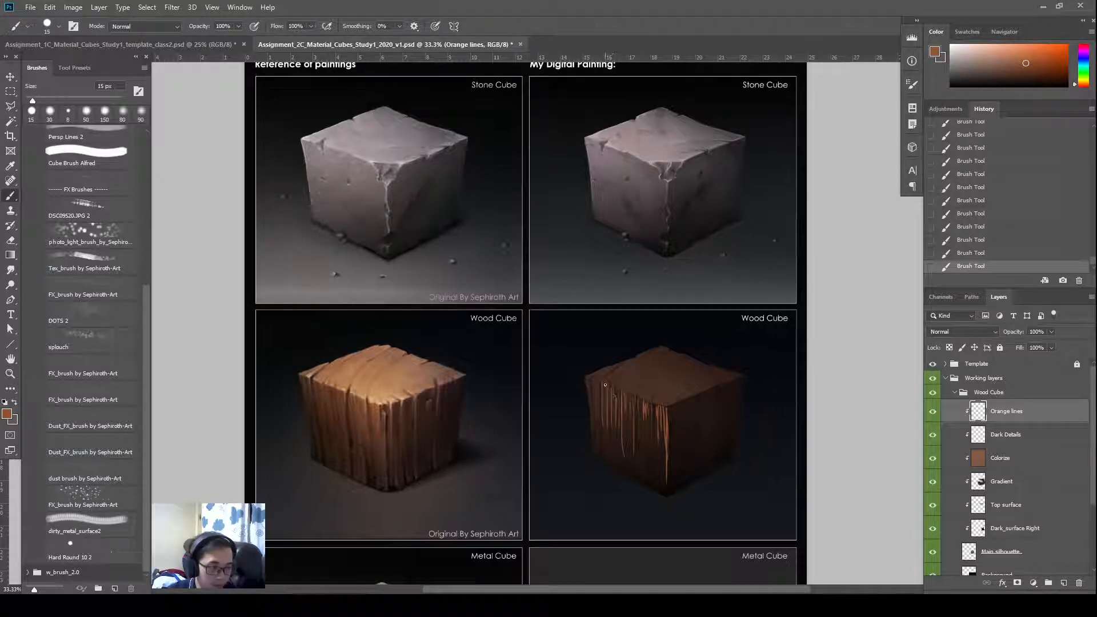
{"action": "left_click", "coordinate": [603, 413], "text": "shift"}
{"action": "left_click", "coordinate": [603, 450], "text": "shift"}
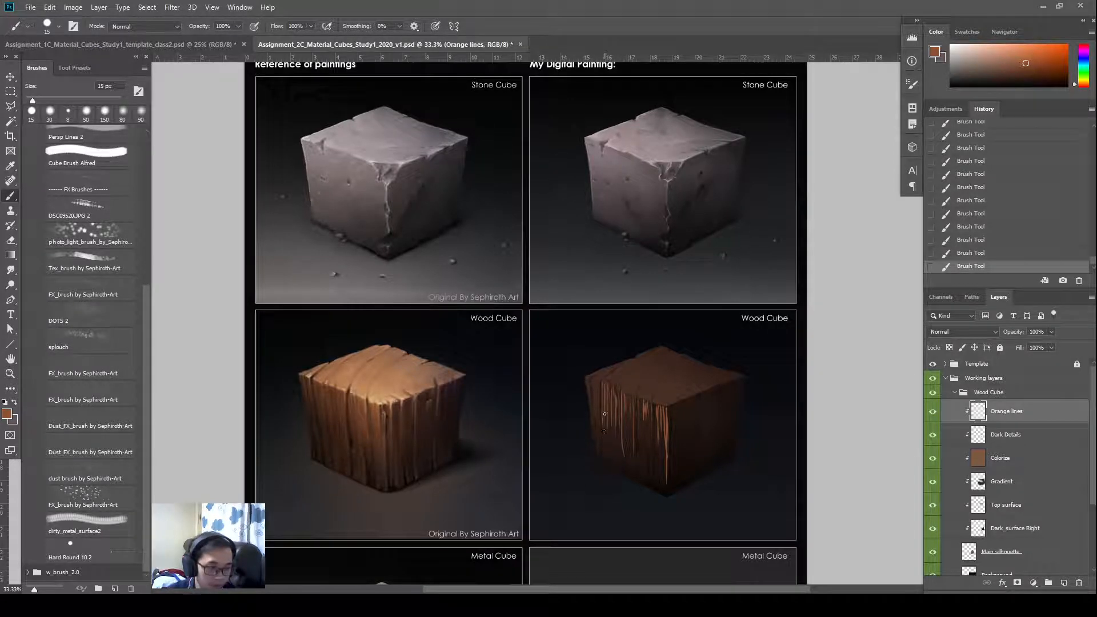
{"action": "left_click", "coordinate": [603, 425], "text": "shift"}
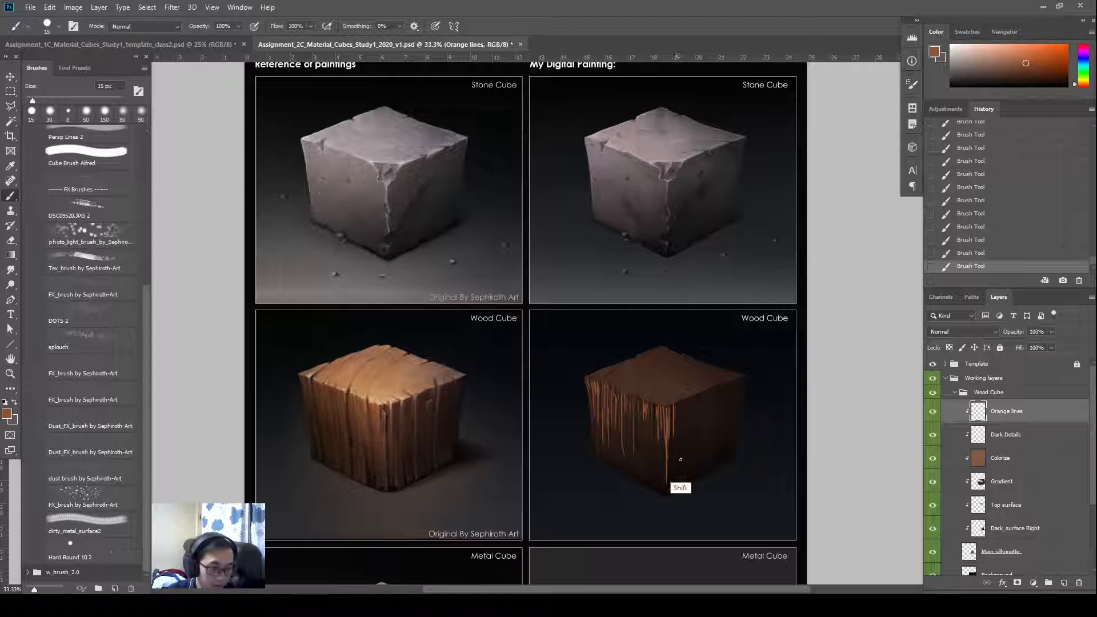
- Paint vertical orange grain lines on the wood cube's right face beside the front edge
{"action": "left_click_drag", "start_coordinate": [680, 407], "coordinate": [679, 485]}
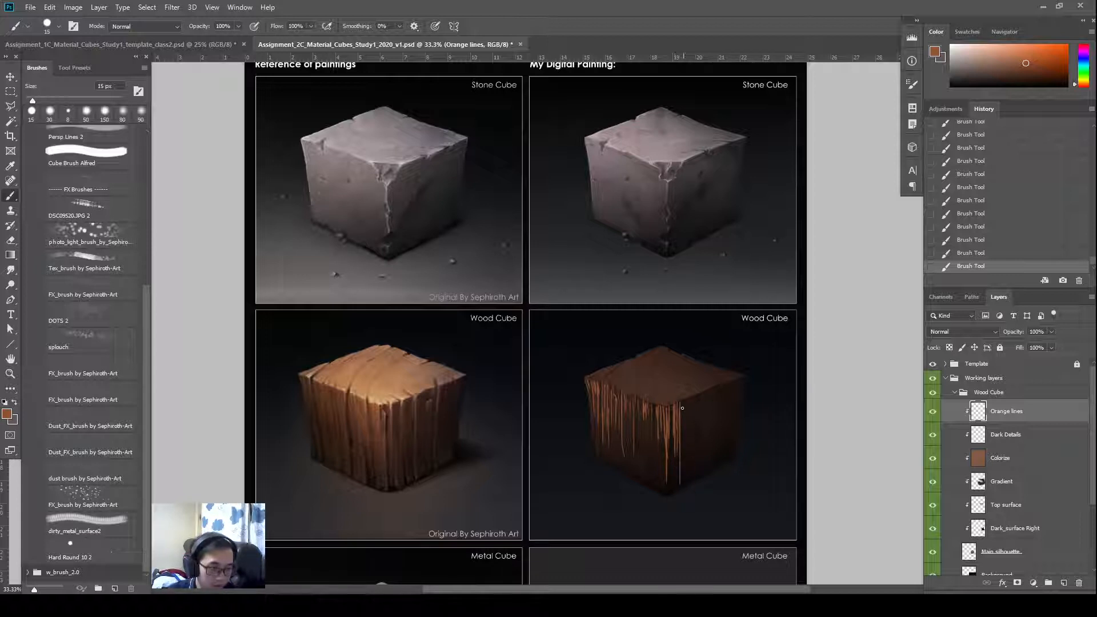
{"action": "left_click_drag", "start_coordinate": [688, 400], "coordinate": [688, 441]}
{"action": "key", "text": "ctrl+z"}
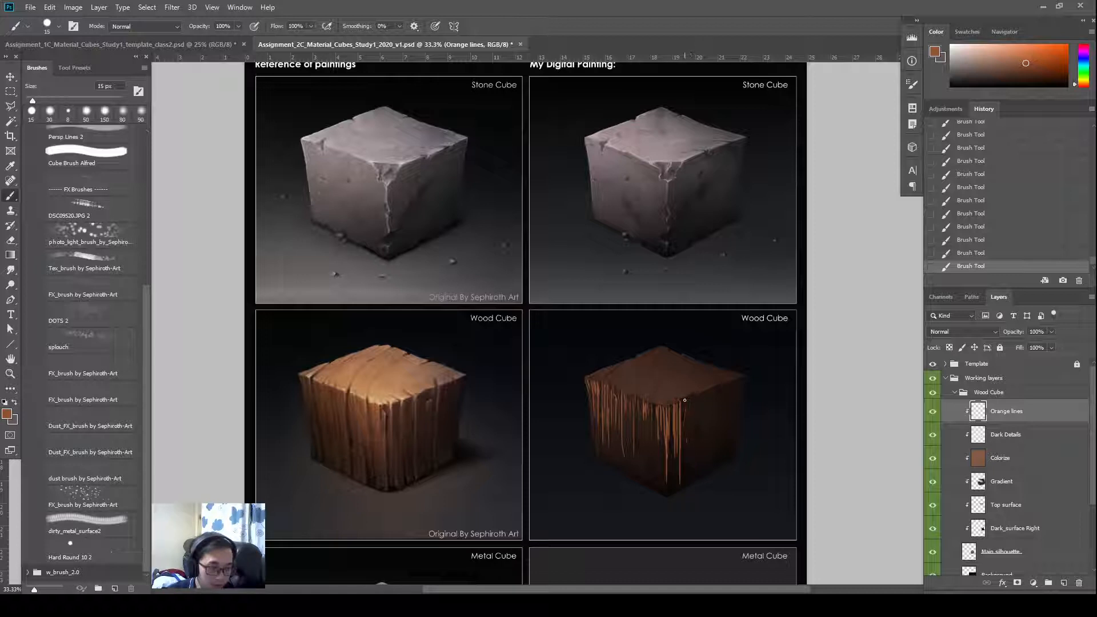
{"action": "left_click_drag", "start_coordinate": [684, 400], "coordinate": [685, 468]}
{"action": "left_click_drag", "start_coordinate": [686, 401], "coordinate": [688, 468]}
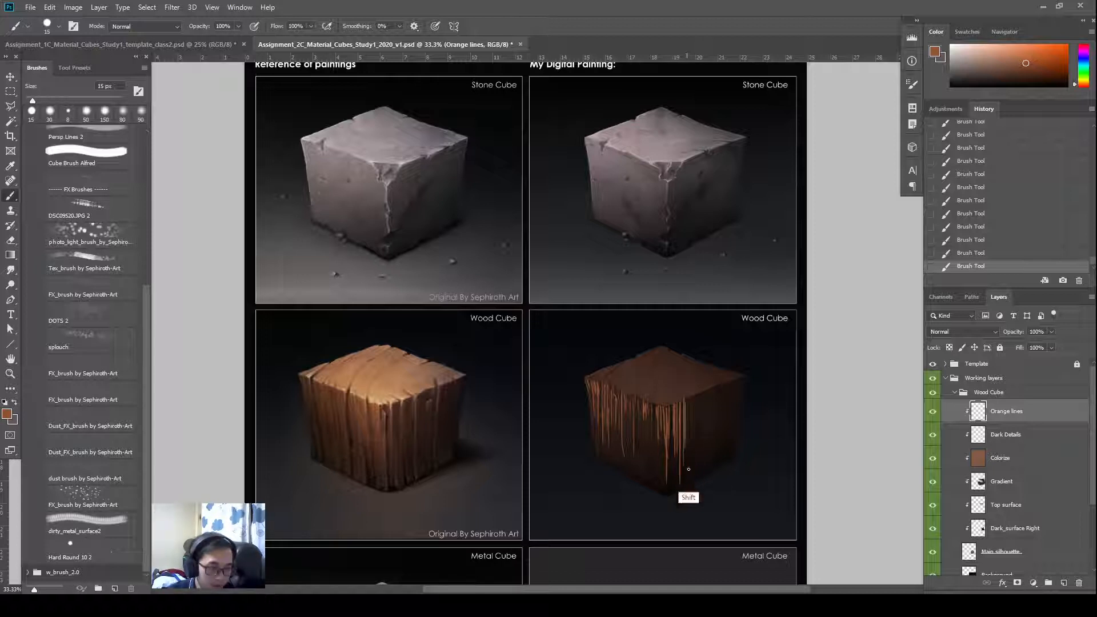
{"action": "mouse_move", "coordinate": [689, 401]}
{"action": "left_mouse_down"}
{"action": "mouse_move", "coordinate": [694, 454]}
{"action": "mouse_move", "coordinate": [698, 418]}
{"action": "left_mouse_up"}
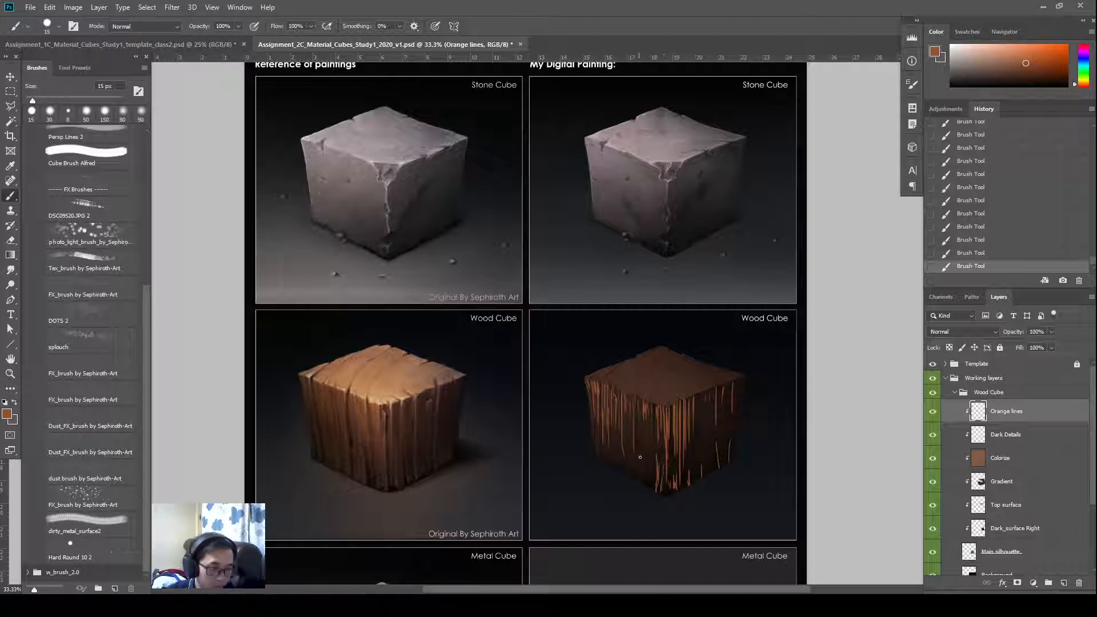
- Add orange grain lines along the lower part of the wood cube's left face, undoing unsatisfactory strokes
{"action": "key", "text": "ctrl"}
{"action": "key", "text": "ctrl"}
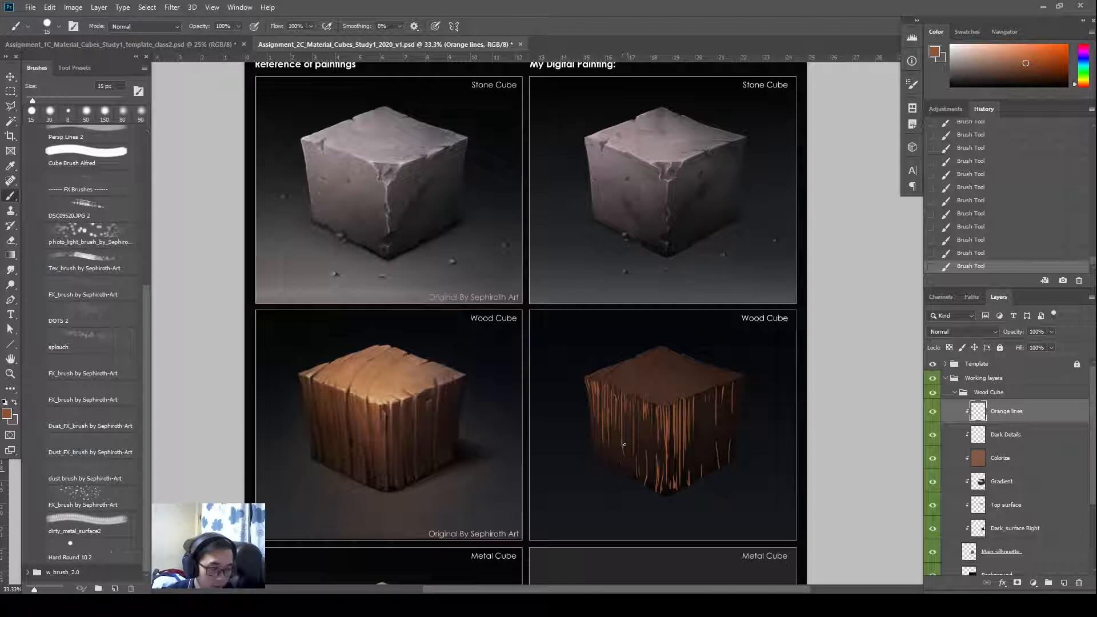
{"action": "left_click_drag", "start_coordinate": [625, 445], "coordinate": [622, 474]}
{"action": "key", "text": "ctrl+z"}
{"action": "scroll", "coordinate": [592, 463], "scroll_direction": "up", "scroll_amount": 1}
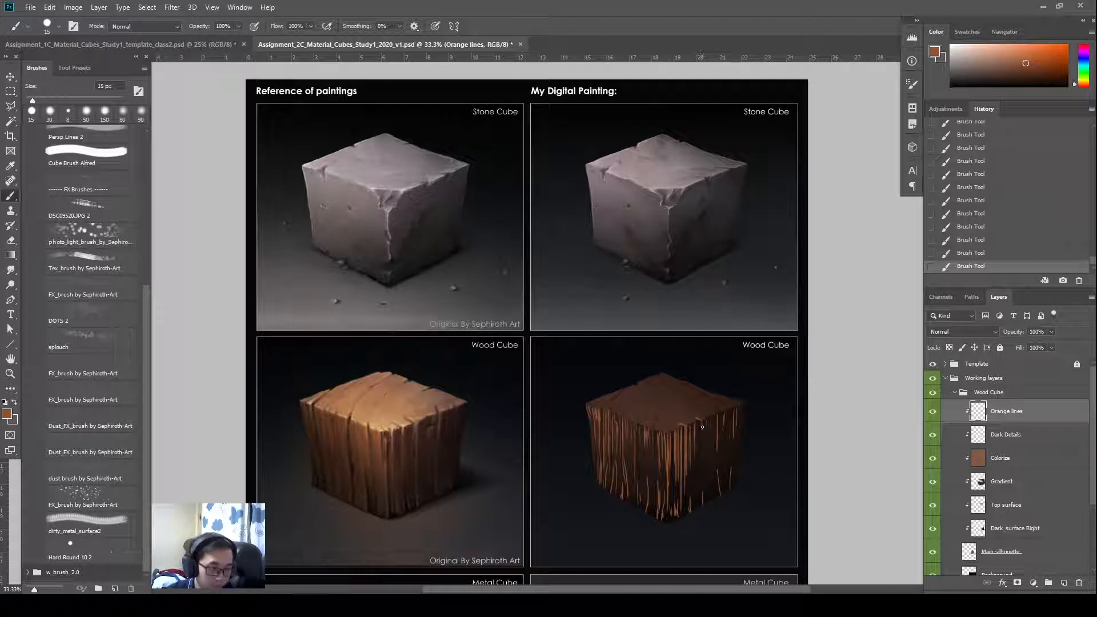
- Smudge the orange lines on the right face and fade the lines across both side faces with a 400 px eraser at 43% opacity
{"action": "key", "text": "r"}
{"action": "left_click_drag", "start_coordinate": [703, 430], "coordinate": [703, 460]}
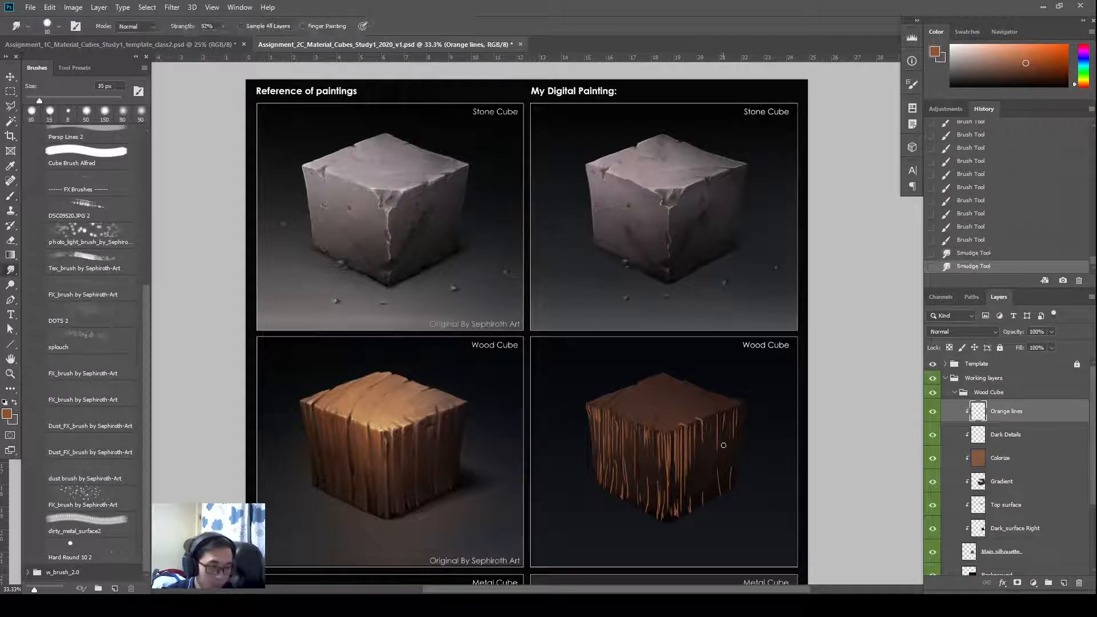
{"action": "key", "text": "e"}
{"action": "key", "text": "bracketright"}
{"action": "key", "text": "bracketright"}
{"action": "key", "text": "bracketright"}
{"action": "key", "text": "bracketright"}
{"action": "key", "text": "bracketright"}
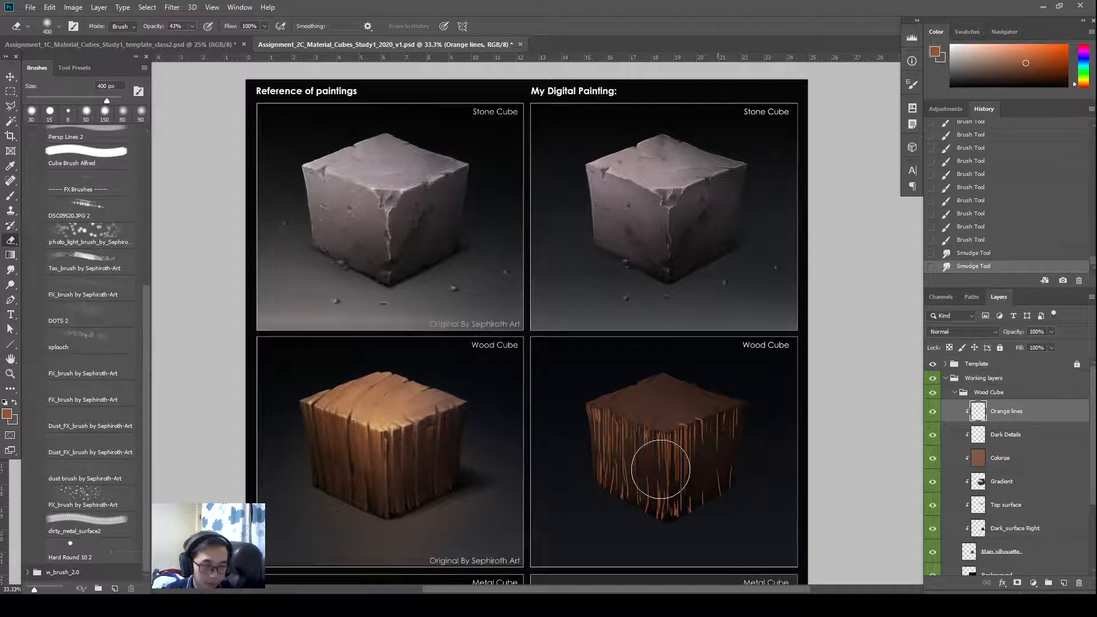
{"action": "mouse_move", "coordinate": [582, 455]}
{"action": "left_mouse_down"}
{"action": "mouse_move", "coordinate": [622, 463]}
{"action": "mouse_move", "coordinate": [585, 446]}
{"action": "mouse_move", "coordinate": [665, 484]}
{"action": "mouse_move", "coordinate": [724, 472]}
{"action": "mouse_move", "coordinate": [762, 448]}
{"action": "mouse_move", "coordinate": [744, 450]}
{"action": "mouse_move", "coordinate": [737, 437]}
{"action": "mouse_move", "coordinate": [699, 465]}
{"action": "mouse_move", "coordinate": [742, 423]}
{"action": "left_mouse_up"}
- Set the Smudge tool to 50 px and lower the Orange lines layer's fill to 35%
{"action": "key", "text": "r"}
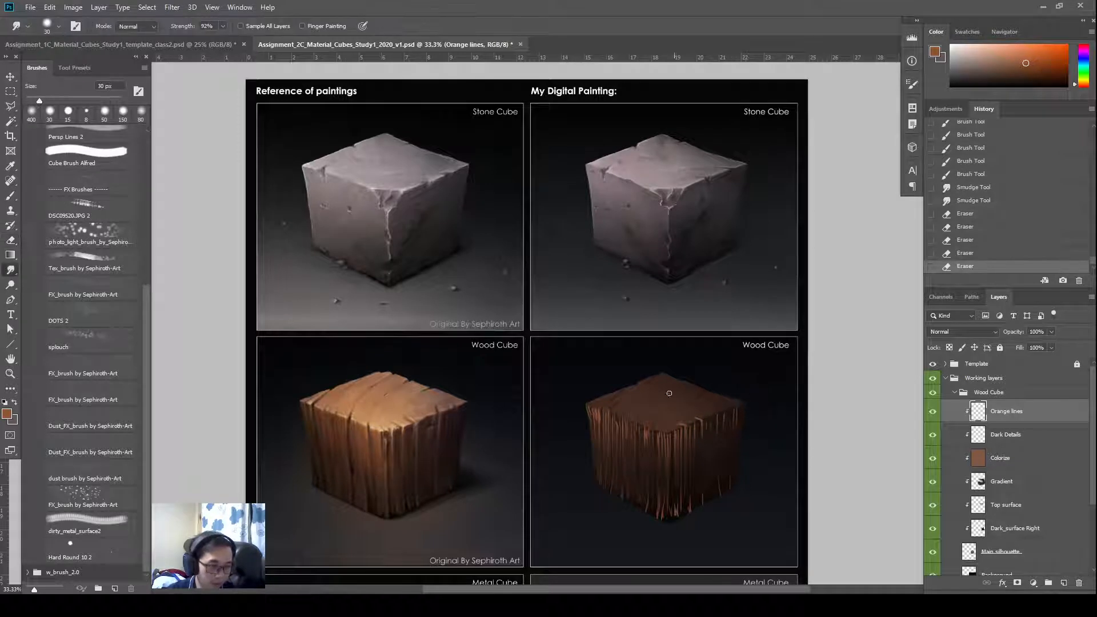
{"action": "key", "text": "bracketright"}
{"action": "left_click_drag", "start_coordinate": [1021, 350], "coordinate": [983, 352]}
- Smudge the orange lines at the wood cube's bottom front corner and along the right face's upper edge to blend them
{"action": "mouse_move", "coordinate": [689, 480]}
{"action": "left_mouse_down"}
{"action": "mouse_move", "coordinate": [706, 485]}
{"action": "mouse_move", "coordinate": [682, 523]}
{"action": "left_mouse_up"}
{"action": "mouse_move", "coordinate": [684, 523]}
{"action": "left_mouse_down"}
{"action": "mouse_move", "coordinate": [689, 500]}
{"action": "mouse_move", "coordinate": [688, 522]}
{"action": "left_mouse_up"}
{"action": "left_click_drag", "start_coordinate": [691, 510], "coordinate": [693, 520]}
{"action": "left_click_drag", "start_coordinate": [683, 429], "coordinate": [704, 424]}
{"action": "left_click_drag", "start_coordinate": [707, 422], "coordinate": [718, 422]}
{"action": "left_click_drag", "start_coordinate": [715, 422], "coordinate": [689, 424]}
{"action": "left_click_drag", "start_coordinate": [659, 469], "coordinate": [659, 469]}
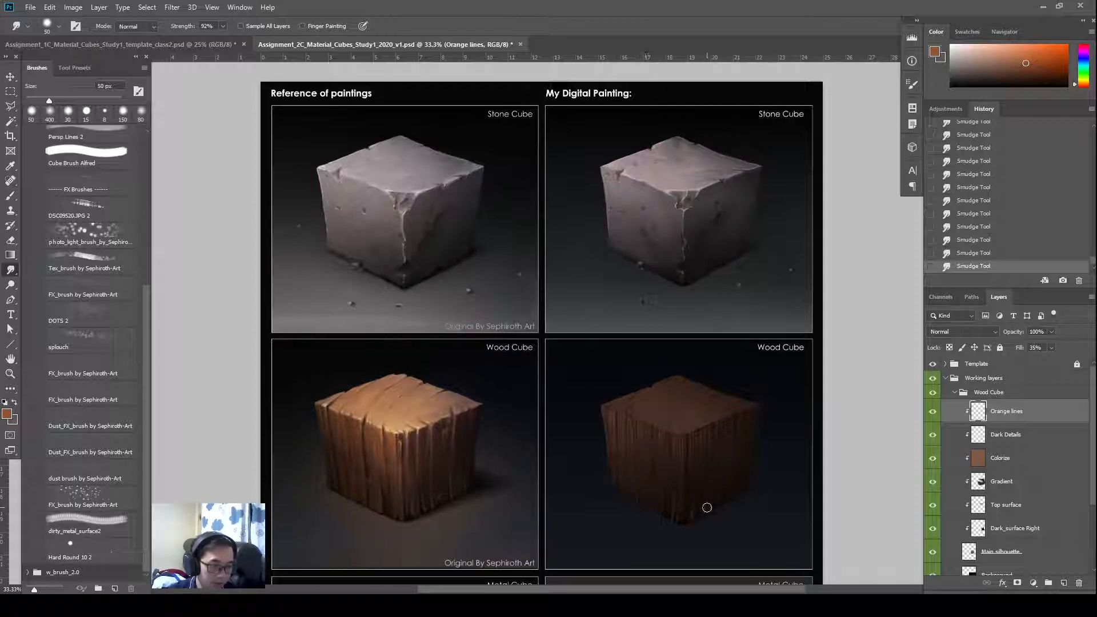
{"action": "mouse_move", "coordinate": [716, 428]}
{"action": "left_mouse_down"}
{"action": "mouse_move", "coordinate": [723, 443]}
{"action": "mouse_move", "coordinate": [701, 446]}
{"action": "left_mouse_up"}
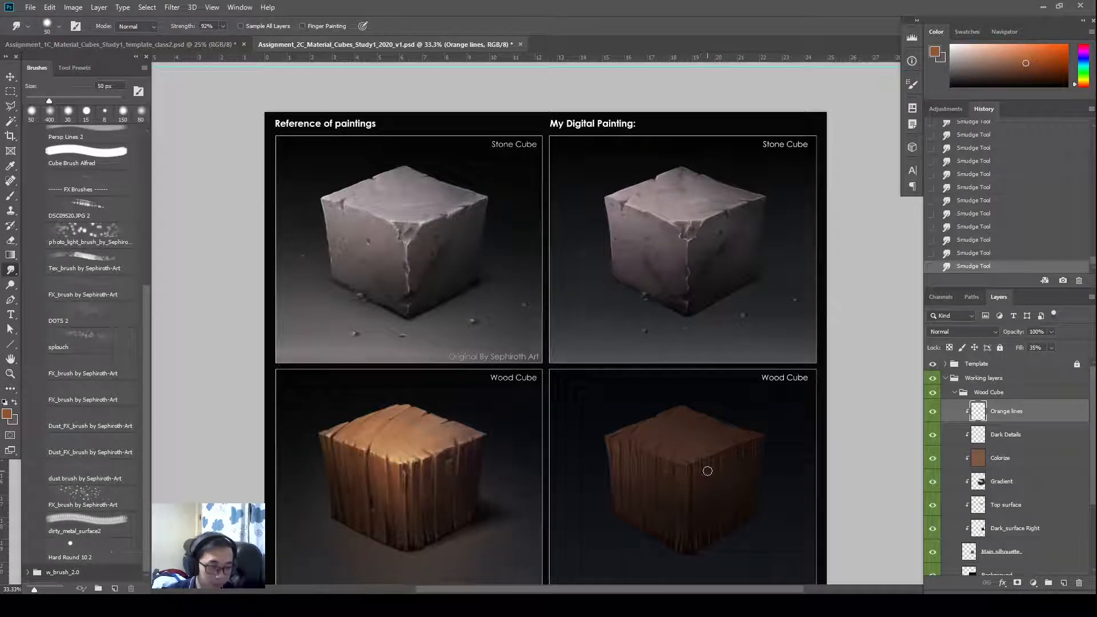
{"action": "key", "text": "ctrl"}
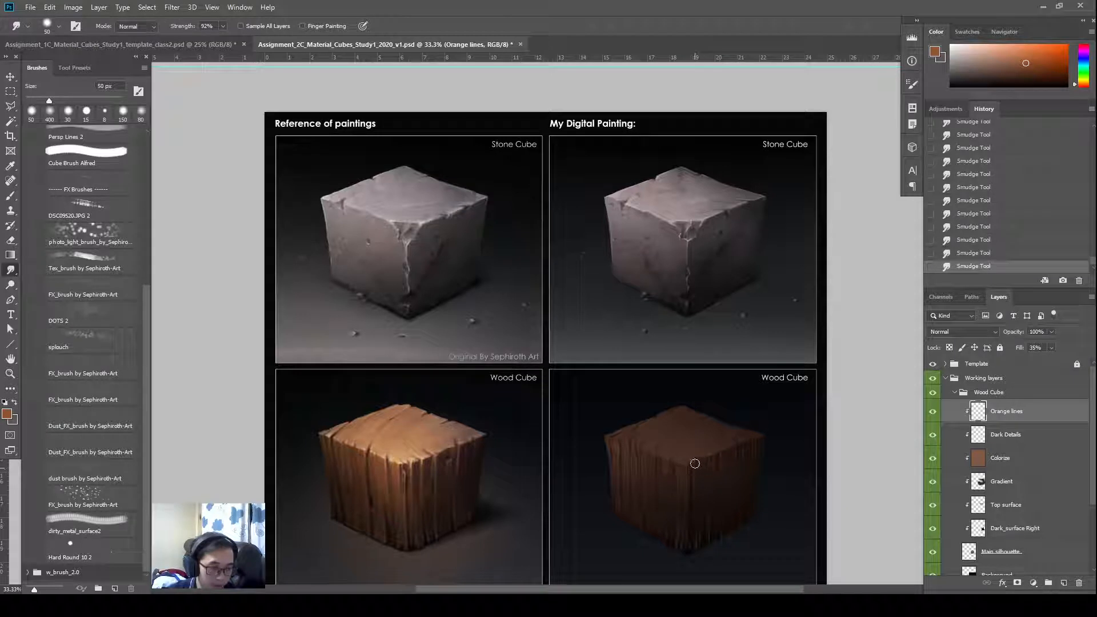
{"action": "left_click_drag", "start_coordinate": [712, 472], "coordinate": [708, 513]}
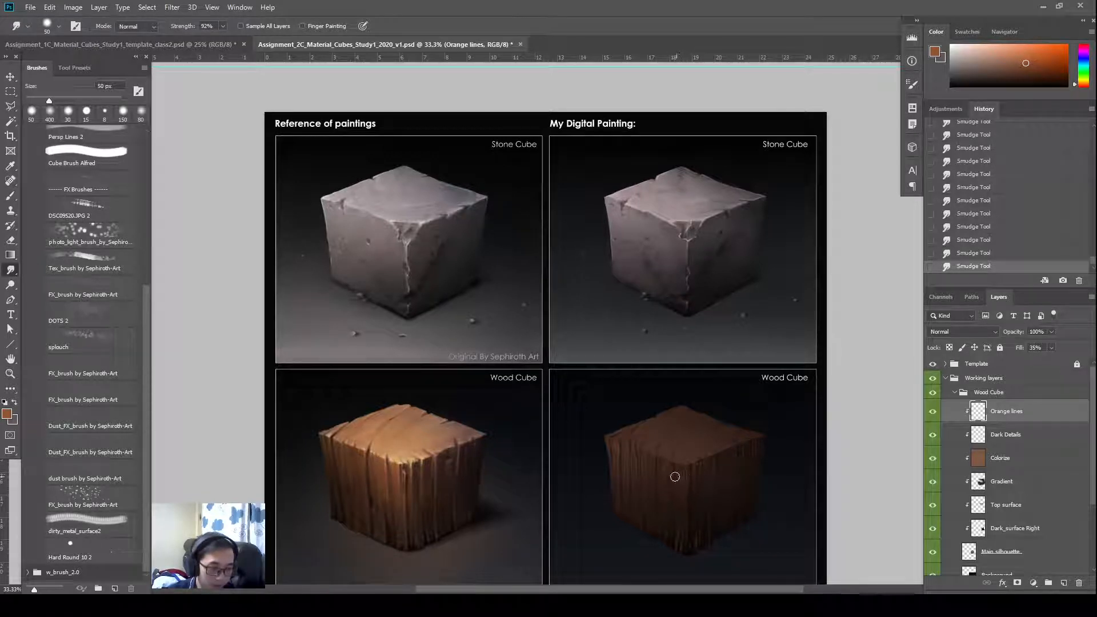
- Paint another orange grain line on the left face near the front edge and smudge it
{"action": "key", "text": "b"}
{"action": "mouse_move", "coordinate": [659, 463]}
{"action": "left_mouse_down"}
{"action": "mouse_move", "coordinate": [661, 501]}
{"action": "mouse_move", "coordinate": [661, 463]}
{"action": "mouse_move", "coordinate": [662, 486]}
{"action": "left_mouse_up"}
{"action": "key", "text": "r"}
- Lightly erase the orange lines on the left face and reduce the eraser to 150 px
{"action": "key", "text": "e"}
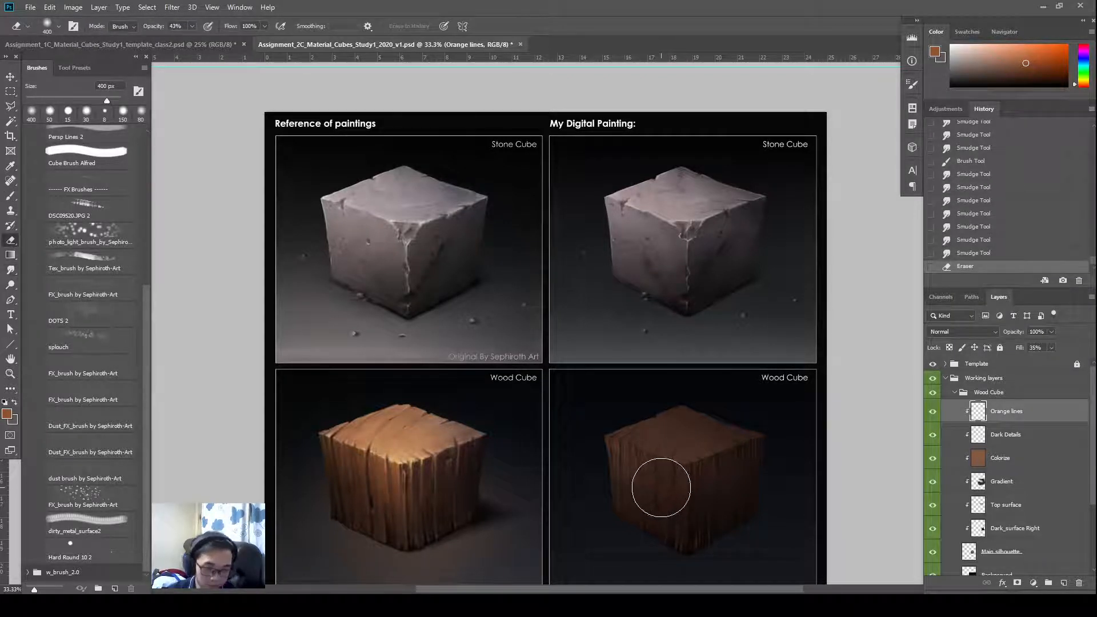
{"action": "key", "text": "bracketleft"}
{"action": "key", "text": "bracketleft"}
{"action": "key", "text": "bracketleft"}
{"action": "key", "text": "bracketleft"}
{"action": "key", "text": "bracketleft"}
{"action": "key", "text": "bracketleft"}
- Smudge the orange lines near the top edge of the wood cube's left face
{"action": "key", "text": "r"}
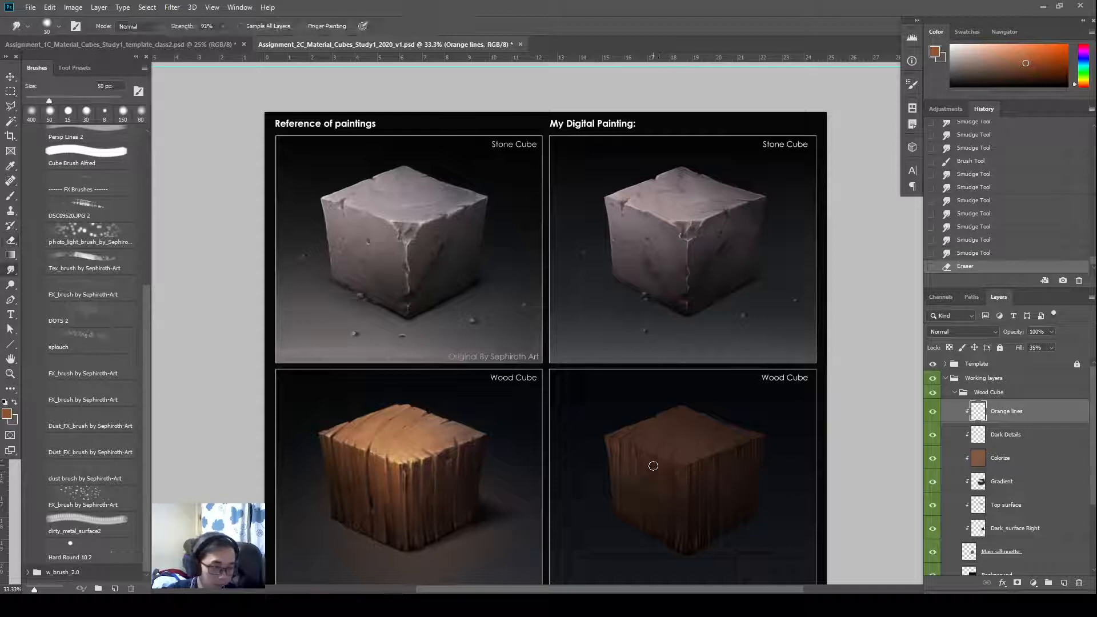
{"action": "mouse_move", "coordinate": [653, 465]}
{"action": "left_mouse_down"}
{"action": "mouse_move", "coordinate": [645, 480]}
{"action": "mouse_move", "coordinate": [645, 467]}
{"action": "left_mouse_up"}
{"action": "mouse_move", "coordinate": [645, 466]}
{"action": "left_mouse_down"}
{"action": "mouse_move", "coordinate": [646, 500]}
{"action": "mouse_move", "coordinate": [650, 470]}
{"action": "left_mouse_up"}
{"action": "mouse_move", "coordinate": [649, 481]}
{"action": "left_mouse_down"}
{"action": "mouse_move", "coordinate": [651, 460]}
{"action": "mouse_move", "coordinate": [642, 463]}
{"action": "left_mouse_up"}
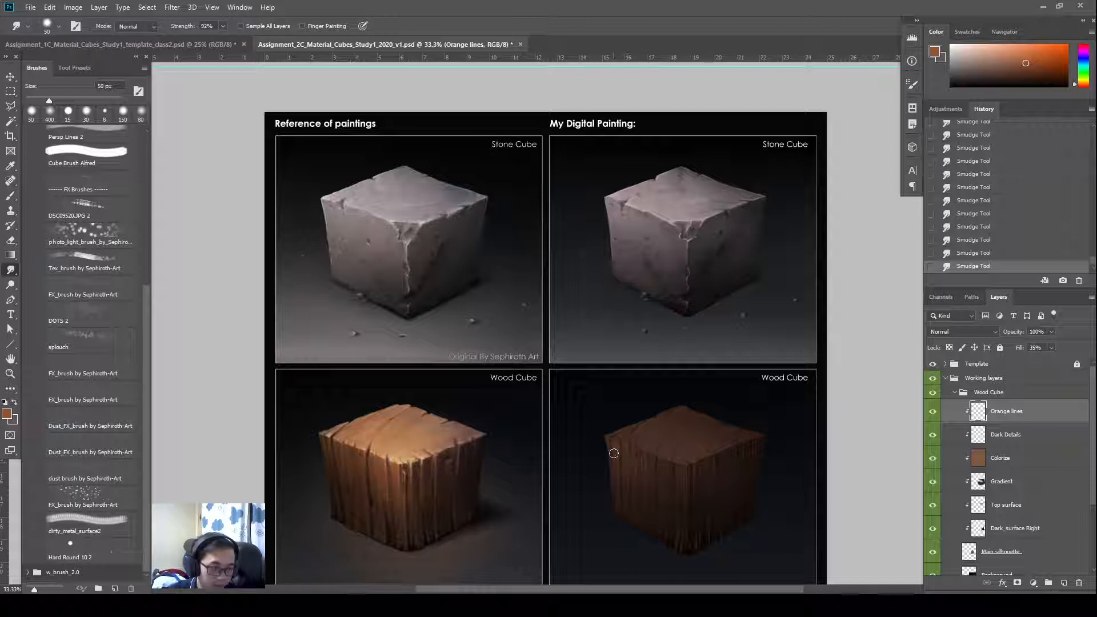
- Fade the orange lines across the left face and its upper outer corner with the 150 px eraser
{"action": "key", "text": "e"}
{"action": "left_click_drag", "start_coordinate": [616, 458], "coordinate": [640, 509]}
{"action": "left_click_drag", "start_coordinate": [652, 447], "coordinate": [649, 497]}
{"action": "left_click_drag", "start_coordinate": [607, 459], "coordinate": [609, 496]}
{"action": "left_click_drag", "start_coordinate": [673, 527], "coordinate": [657, 492]}
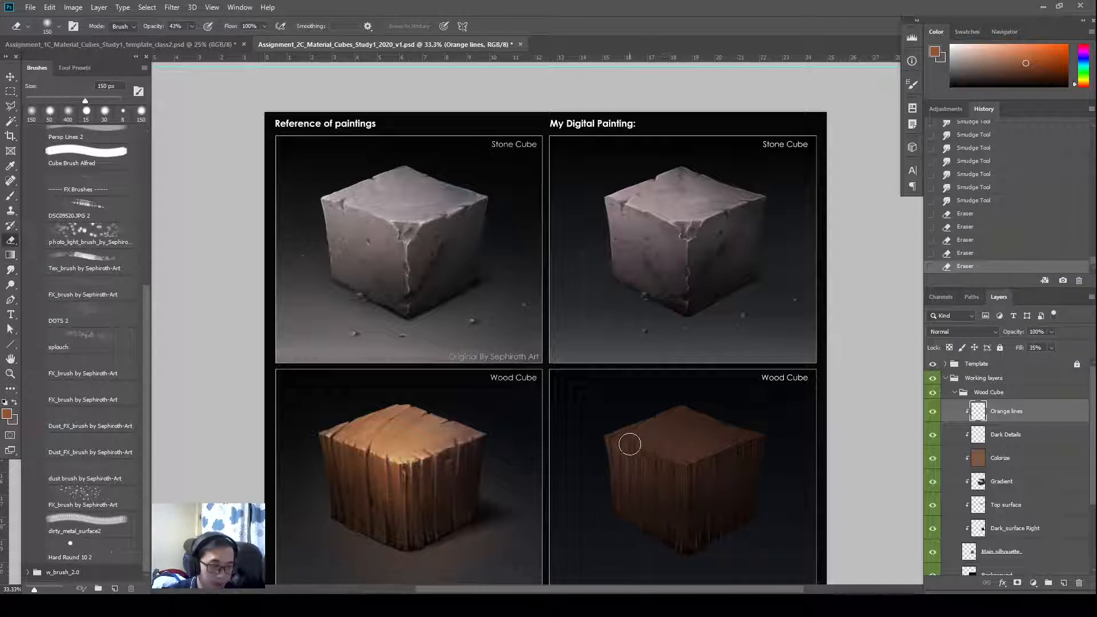
{"action": "mouse_move", "coordinate": [608, 436]}
{"action": "left_mouse_down"}
{"action": "mouse_move", "coordinate": [637, 435]}
{"action": "mouse_move", "coordinate": [622, 451]}
{"action": "left_mouse_up"}
- Smudge the orange lines along the upper edges of both side faces and around the front corner
{"action": "key", "text": "r"}
{"action": "mouse_move", "coordinate": [621, 448]}
{"action": "left_mouse_down"}
{"action": "mouse_move", "coordinate": [605, 434]}
{"action": "mouse_move", "coordinate": [615, 444]}
{"action": "left_mouse_up"}
{"action": "left_click_drag", "start_coordinate": [761, 456], "coordinate": [731, 470]}
{"action": "mouse_move", "coordinate": [712, 470]}
{"action": "left_mouse_down"}
{"action": "mouse_move", "coordinate": [710, 482]}
{"action": "mouse_move", "coordinate": [681, 485]}
{"action": "left_mouse_up"}
{"action": "left_click_drag", "start_coordinate": [677, 473], "coordinate": [675, 484]}
{"action": "mouse_move", "coordinate": [709, 464]}
{"action": "left_mouse_down"}
{"action": "mouse_move", "coordinate": [710, 475]}
{"action": "mouse_move", "coordinate": [737, 420]}
{"action": "left_mouse_up"}
- Create a layer above Orange lines, clip it to the cube and name it Orange glow
{"action": "key", "text": "b"}
{"action": "left_click", "coordinate": [1067, 583]}
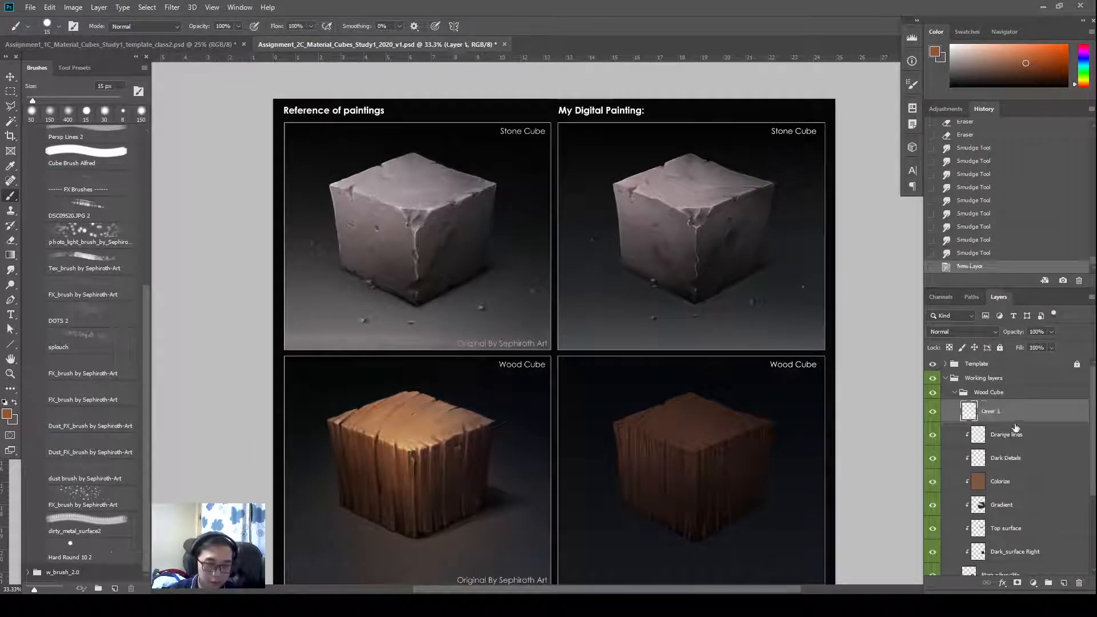
{"action": "key", "text": "ctrl+alt+g"}
{"action": "double_click", "coordinate": [999, 412]}
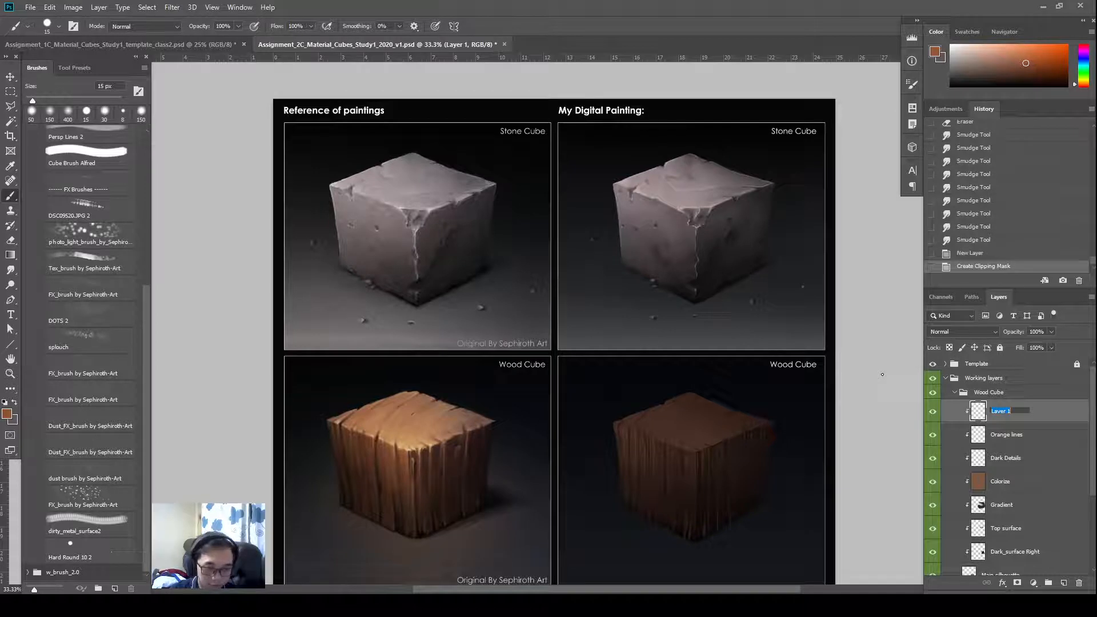
{"action": "type", "text": "Orange"}
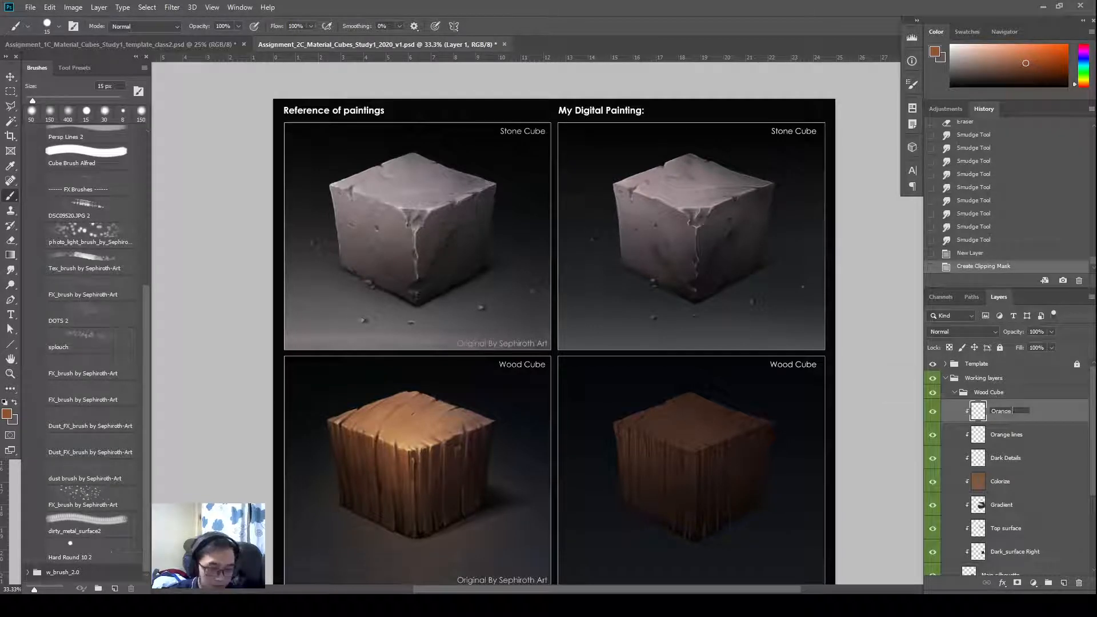
{"action": "type", "text": " glow"}
{"action": "key", "text": "Return"}
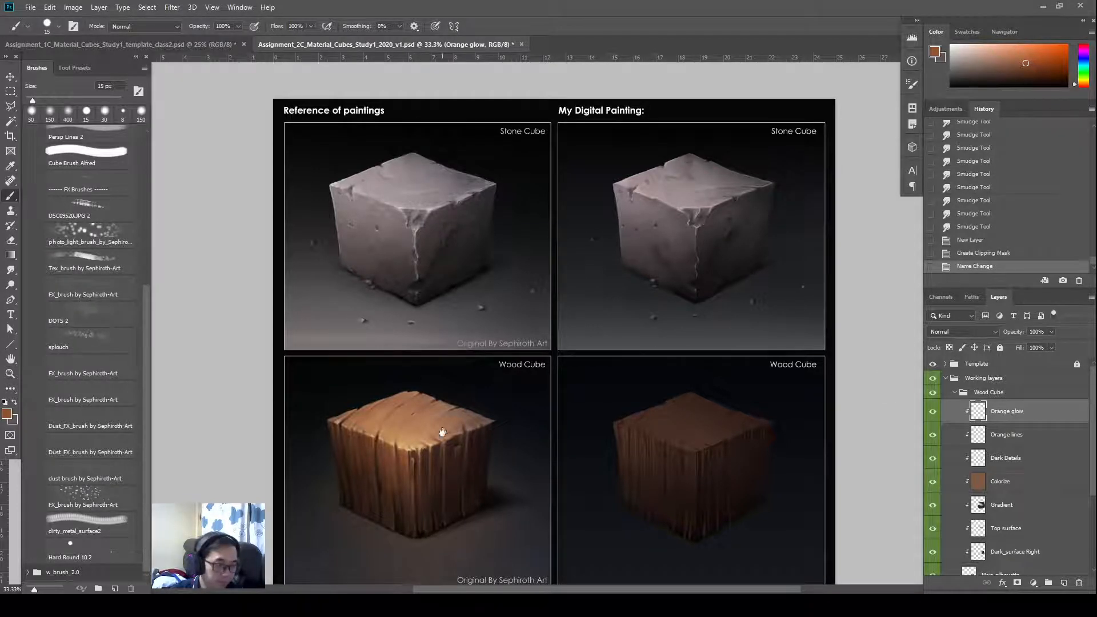
- Sample the bright orange at the reference wood cube's front top corner and set the brush size to 25 px
{"action": "left_click_drag", "start_coordinate": [528, 433], "coordinate": [575, 380]}
{"action": "key", "text": "x"}
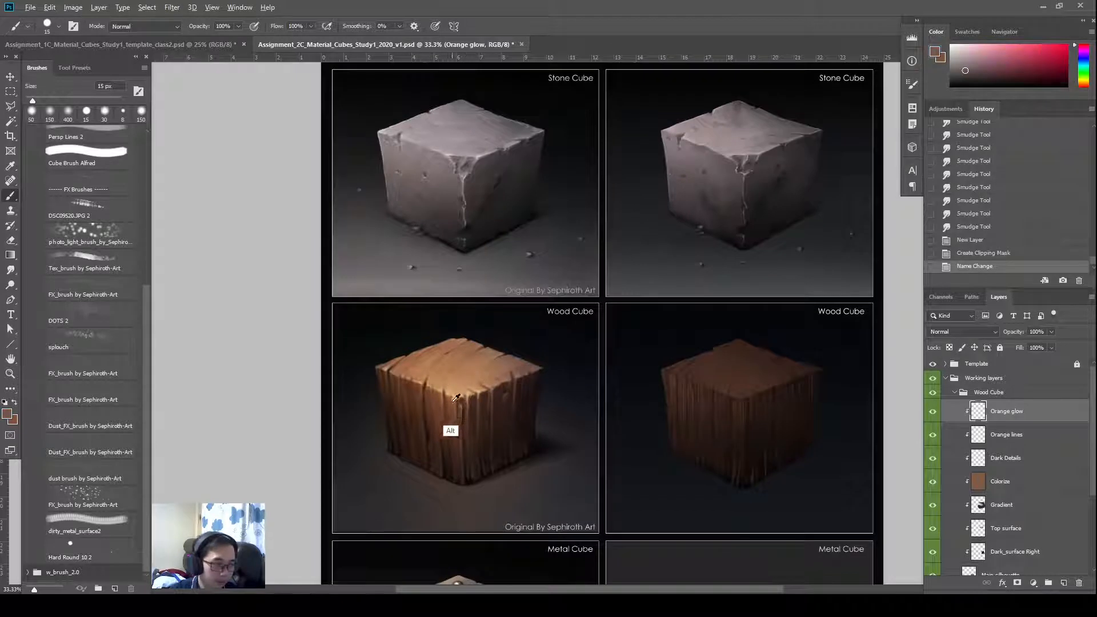
{"action": "left_click", "coordinate": [464, 391], "text": "alt"}
{"action": "key", "text": "bracketright"}
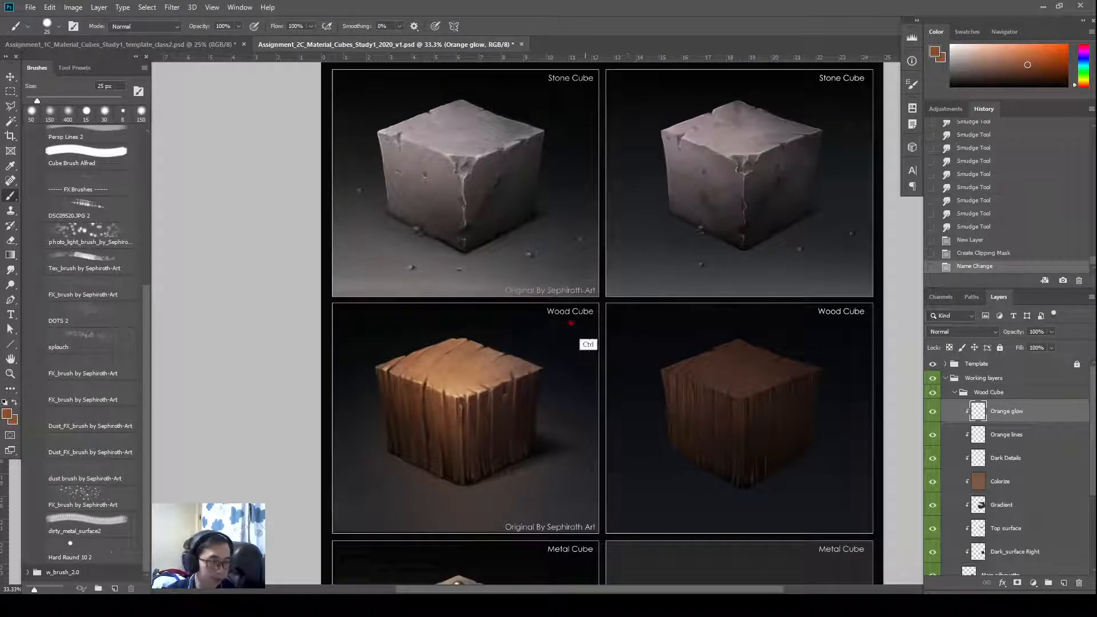
- Circle the lit area of the reference wood cube in red and outline its shaded area in green
{"action": "mouse_move", "coordinate": [424, 350]}
{"action": "left_mouse_down"}
{"action": "mouse_move", "coordinate": [493, 373]}
{"action": "mouse_move", "coordinate": [513, 412]}
{"action": "mouse_move", "coordinate": [483, 437]}
{"action": "mouse_move", "coordinate": [435, 443]}
{"action": "mouse_move", "coordinate": [376, 408]}
{"action": "mouse_move", "coordinate": [373, 380]}
{"action": "mouse_move", "coordinate": [400, 359]}
{"action": "mouse_move", "coordinate": [445, 351]}
{"action": "left_mouse_up"}
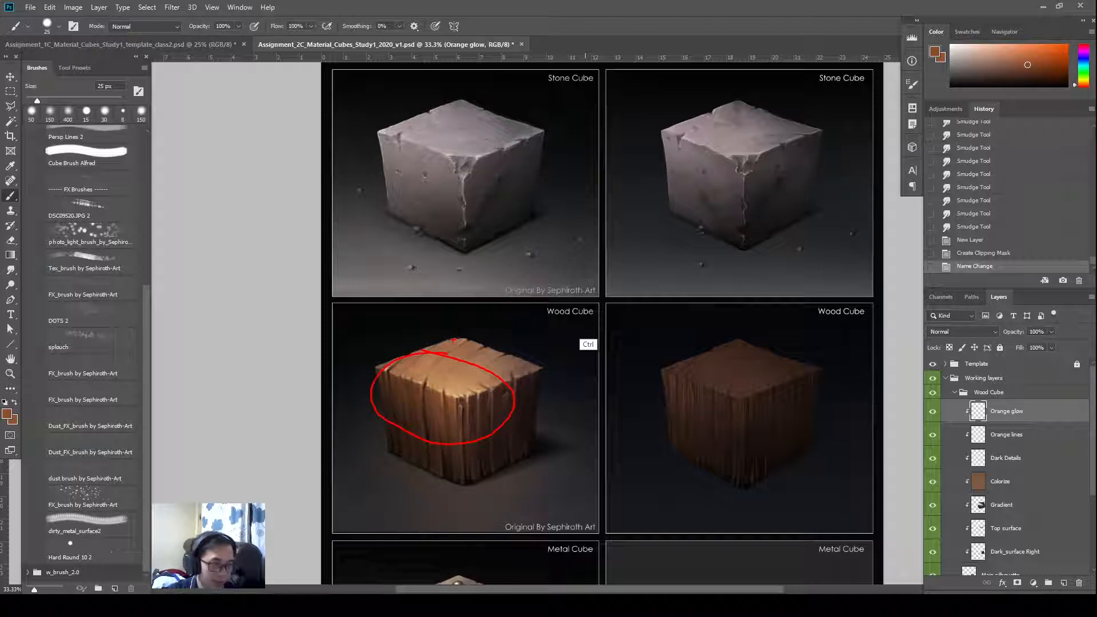
{"action": "key", "text": "g"}
{"action": "mouse_move", "coordinate": [438, 325]}
{"action": "left_mouse_down"}
{"action": "mouse_move", "coordinate": [432, 353]}
{"action": "mouse_move", "coordinate": [495, 362]}
{"action": "mouse_move", "coordinate": [519, 380]}
{"action": "mouse_move", "coordinate": [521, 410]}
{"action": "left_mouse_up"}
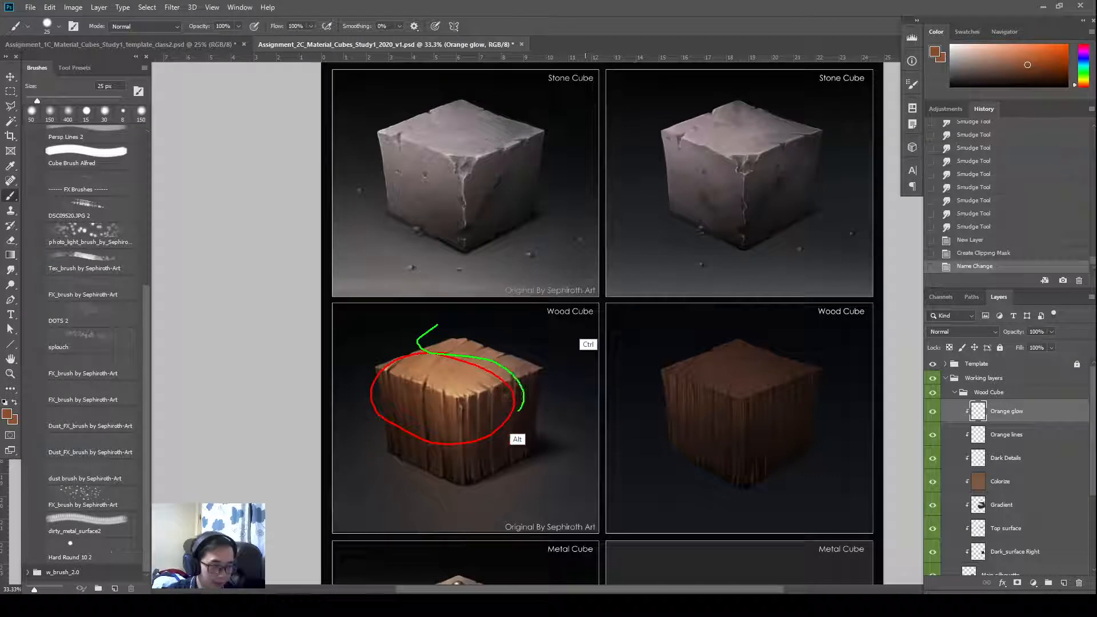
{"action": "key", "text": "ctrl+z"}
{"action": "mouse_move", "coordinate": [456, 325]}
{"action": "left_mouse_down"}
{"action": "mouse_move", "coordinate": [443, 354]}
{"action": "mouse_move", "coordinate": [507, 371]}
{"action": "mouse_move", "coordinate": [518, 408]}
{"action": "mouse_move", "coordinate": [502, 429]}
{"action": "mouse_move", "coordinate": [443, 445]}
{"action": "mouse_move", "coordinate": [378, 429]}
{"action": "mouse_move", "coordinate": [368, 460]}
{"action": "mouse_move", "coordinate": [454, 489]}
{"action": "mouse_move", "coordinate": [559, 474]}
{"action": "mouse_move", "coordinate": [580, 406]}
{"action": "mouse_move", "coordinate": [532, 344]}
{"action": "mouse_move", "coordinate": [483, 327]}
{"action": "mouse_move", "coordinate": [433, 329]}
{"action": "left_mouse_up"}
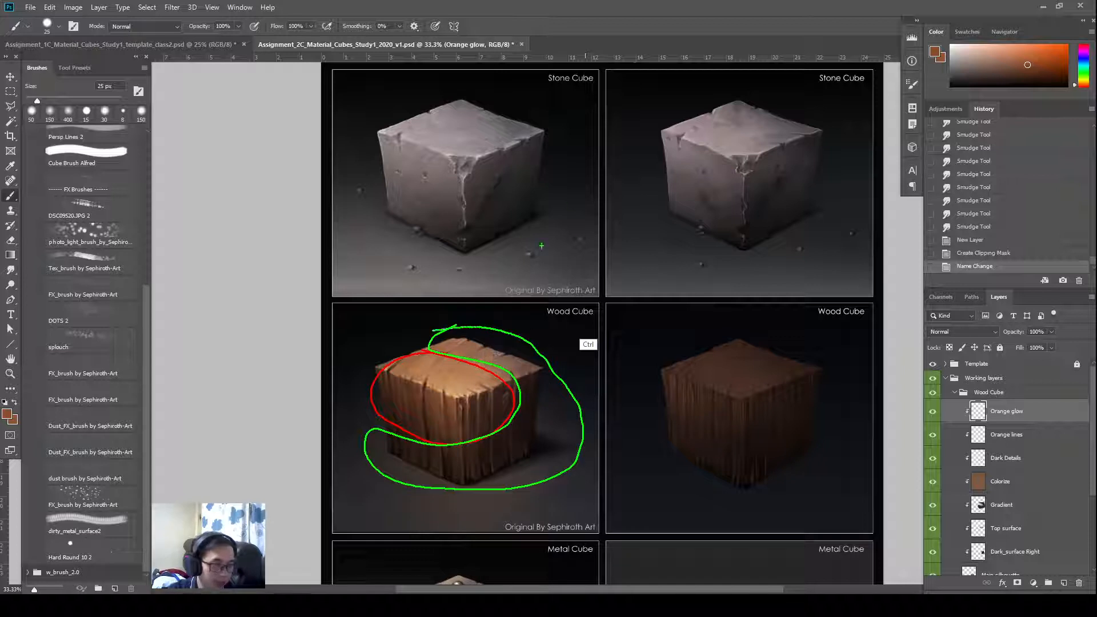
- Box the credit line under the reference stone cube, circle the lit areas of both stone cubes, and clear the annotations
{"action": "left_click_drag", "start_coordinate": [599, 280], "coordinate": [497, 299]}
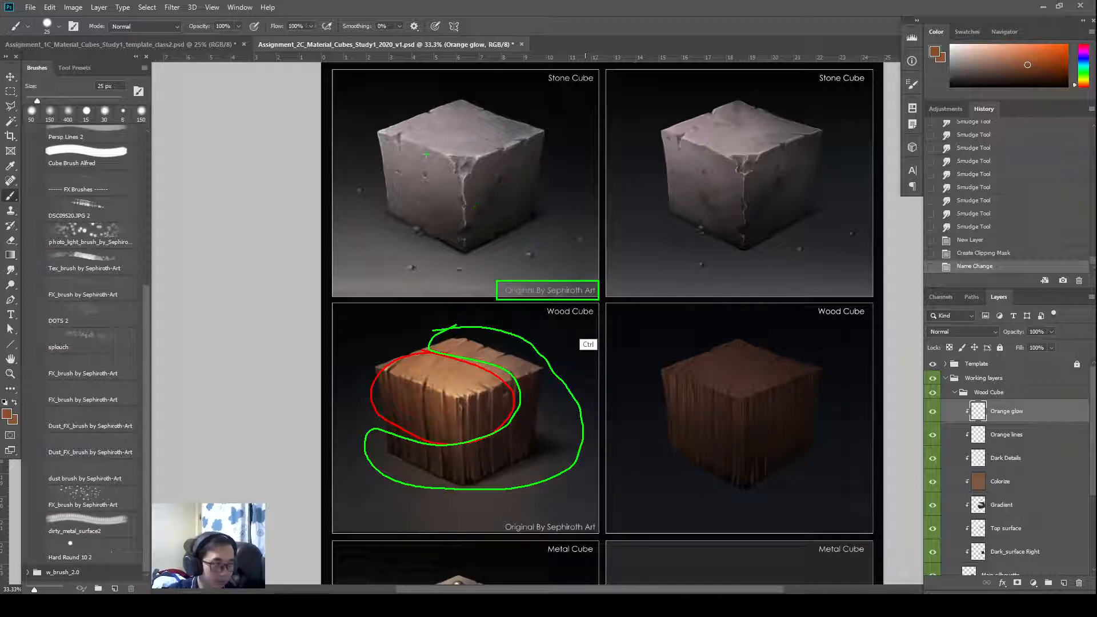
{"action": "mouse_move", "coordinate": [687, 116]}
{"action": "left_mouse_down"}
{"action": "mouse_move", "coordinate": [798, 162]}
{"action": "mouse_move", "coordinate": [730, 215]}
{"action": "mouse_move", "coordinate": [647, 164]}
{"action": "mouse_move", "coordinate": [694, 117]}
{"action": "left_mouse_up"}
{"action": "mouse_move", "coordinate": [398, 115]}
{"action": "left_mouse_down"}
{"action": "mouse_move", "coordinate": [507, 137]}
{"action": "mouse_move", "coordinate": [500, 209]}
{"action": "mouse_move", "coordinate": [410, 213]}
{"action": "mouse_move", "coordinate": [397, 119]}
{"action": "left_mouse_up"}
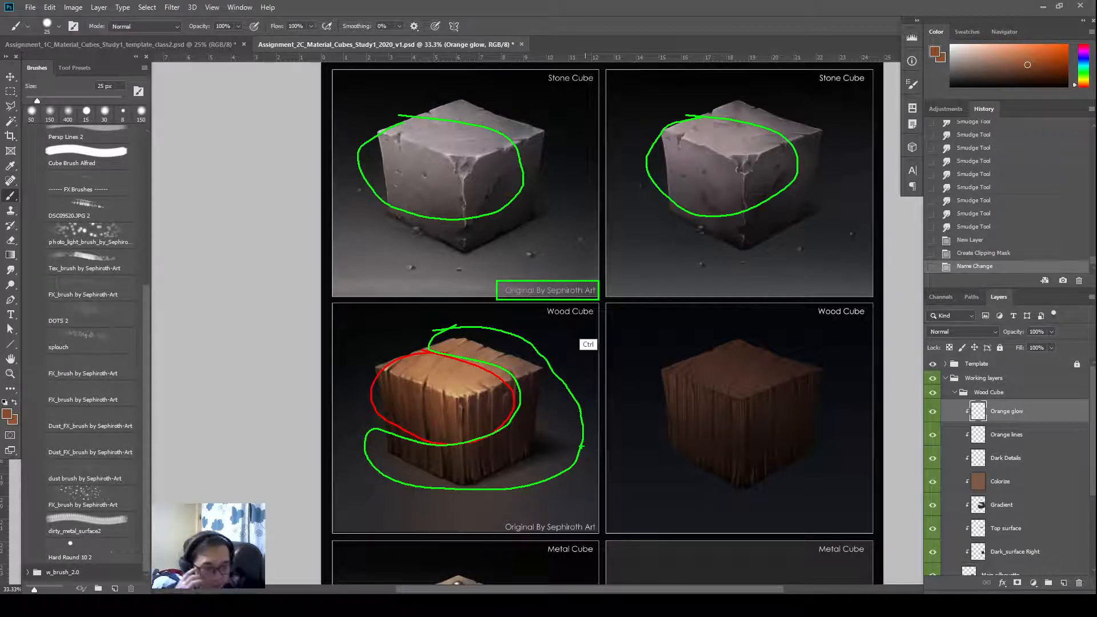
{"action": "key", "text": "Escape"}
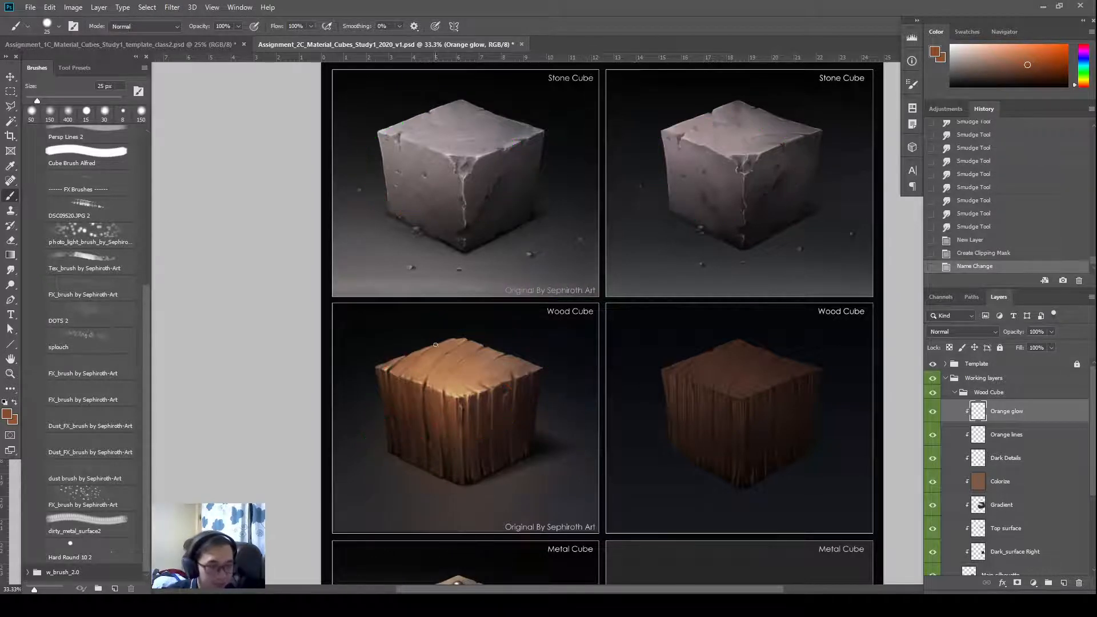
- Sample the light orange at the reference wood cube's front top corner and enlarge the brush to 800 px
{"action": "left_click", "coordinate": [459, 388], "text": "alt"}
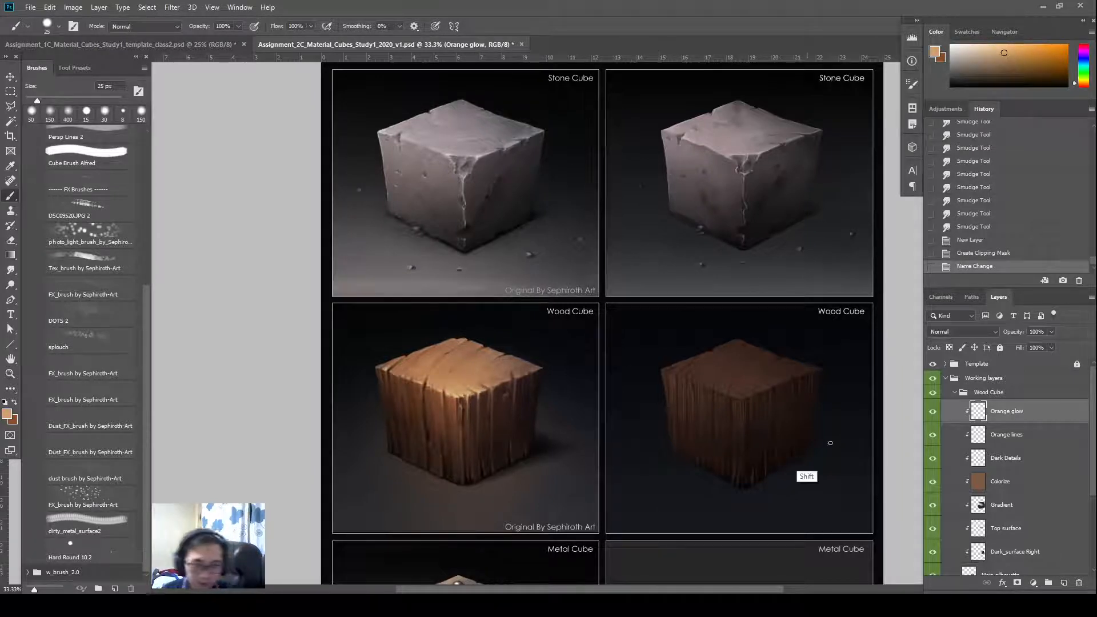
{"action": "key", "text": "bracketright"}
{"action": "key", "text": "bracketright"}
{"action": "key", "text": "bracketright"}
{"action": "key", "text": "bracketright"}
{"action": "key", "text": "bracketright"}
{"action": "key", "text": "bracketright"}
{"action": "key", "text": "bracketright"}
{"action": "key", "text": "bracketright"}
{"action": "key", "text": "bracketright"}
{"action": "key", "text": "bracketright"}
{"action": "key", "text": "bracketright"}
{"action": "key", "text": "bracketright"}
{"action": "key", "text": "bracketright"}
{"action": "key", "text": "bracketright"}
{"action": "key", "text": "bracketright"}
{"action": "key", "text": "bracketright"}
{"action": "key", "text": "bracketright"}
{"action": "key", "text": "bracketright"}
{"action": "key", "text": "bracketright"}
{"action": "key", "text": "bracketright"}
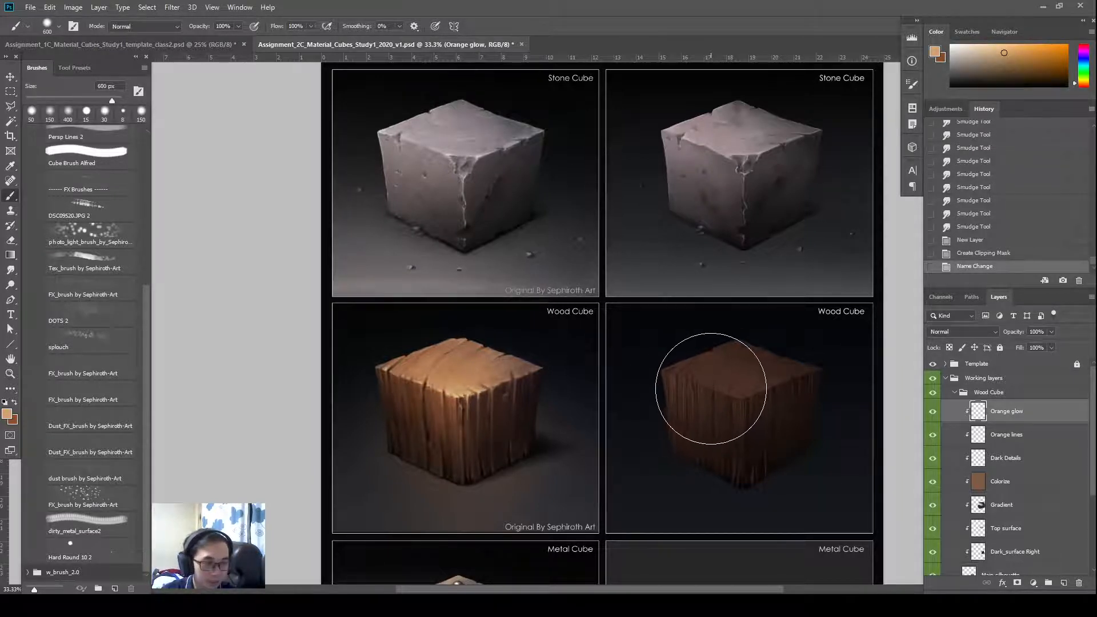
- Undo the hard-edged test dab, soften the brush, enlarge it to 1100 px and paint the light orange over the painted wood cube
{"action": "left_click", "coordinate": [727, 392]}
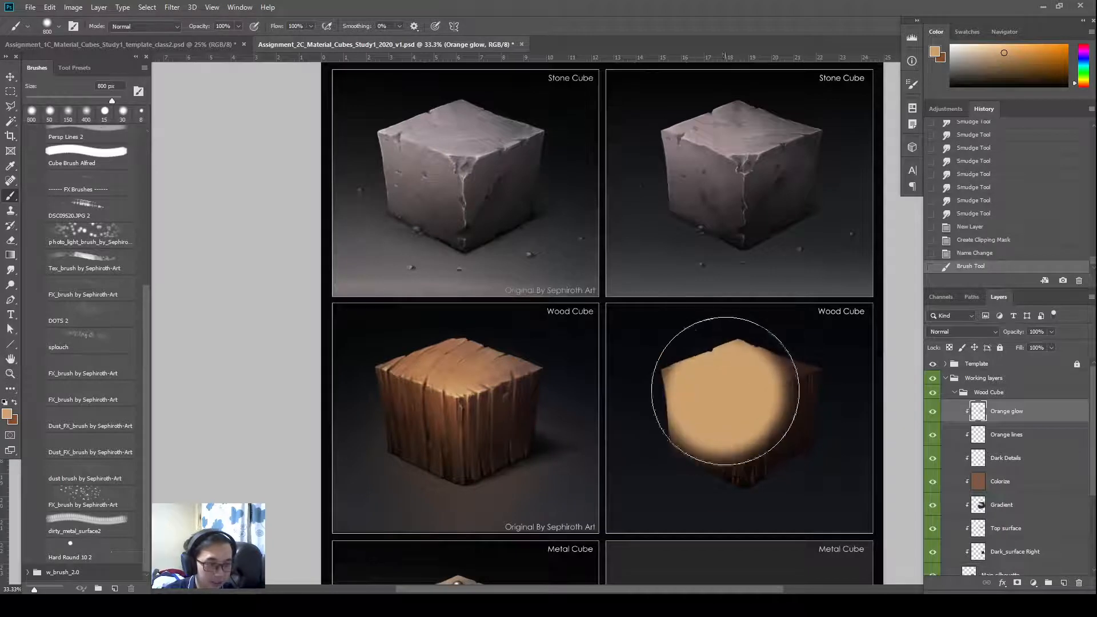
{"action": "key", "text": "ctrl+z"}
{"action": "key", "text": "shift+bracketleft"}
{"action": "key", "text": "shift+bracketleft"}
{"action": "key", "text": "bracketright"}
{"action": "key", "text": "bracketright"}
{"action": "key", "text": "bracketright"}
{"action": "left_click", "coordinate": [696, 386]}
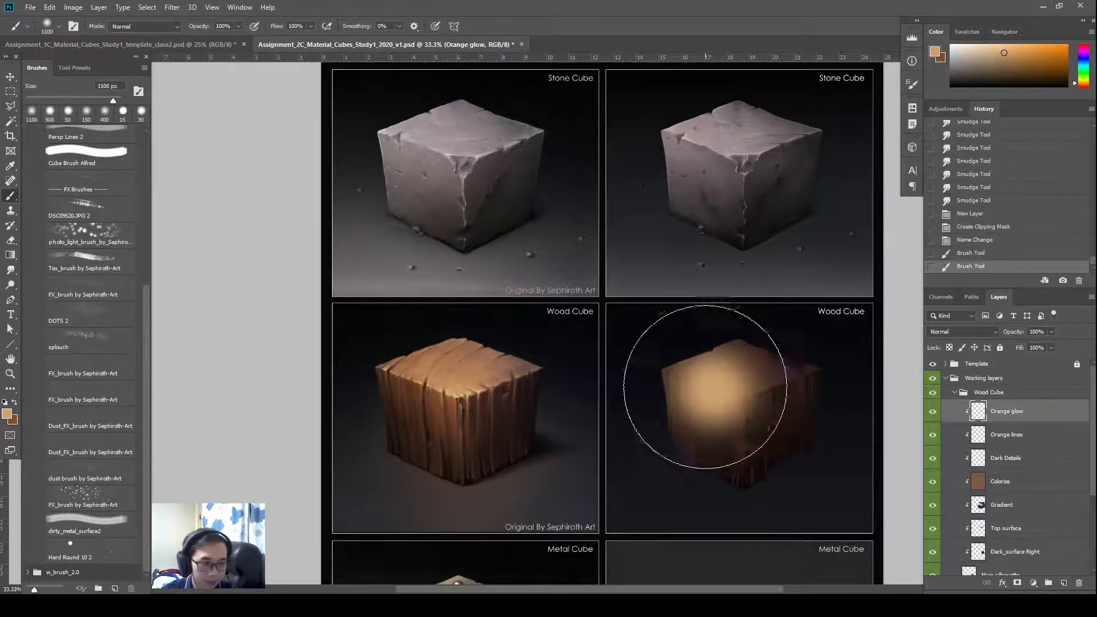
{"action": "left_click", "coordinate": [680, 389]}
{"action": "left_click", "coordinate": [689, 393]}
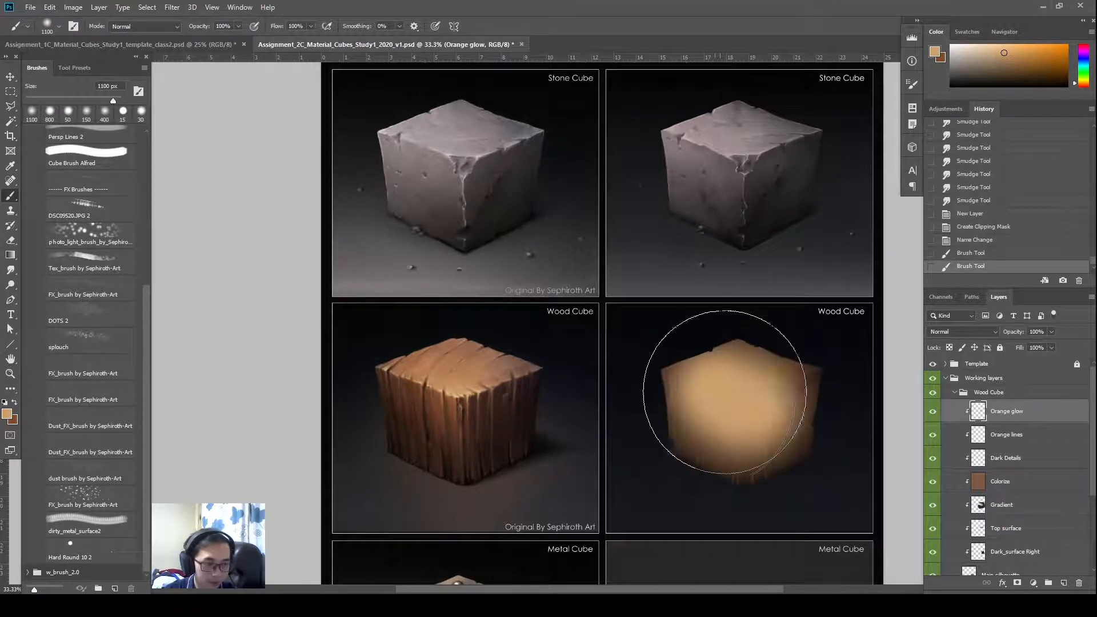
{"action": "left_click", "coordinate": [717, 394]}
- Set the Orange glow layer to Color Dodge with a 65% fill and compare the cube with the layer hidden and shown
{"action": "left_click", "coordinate": [966, 332]}
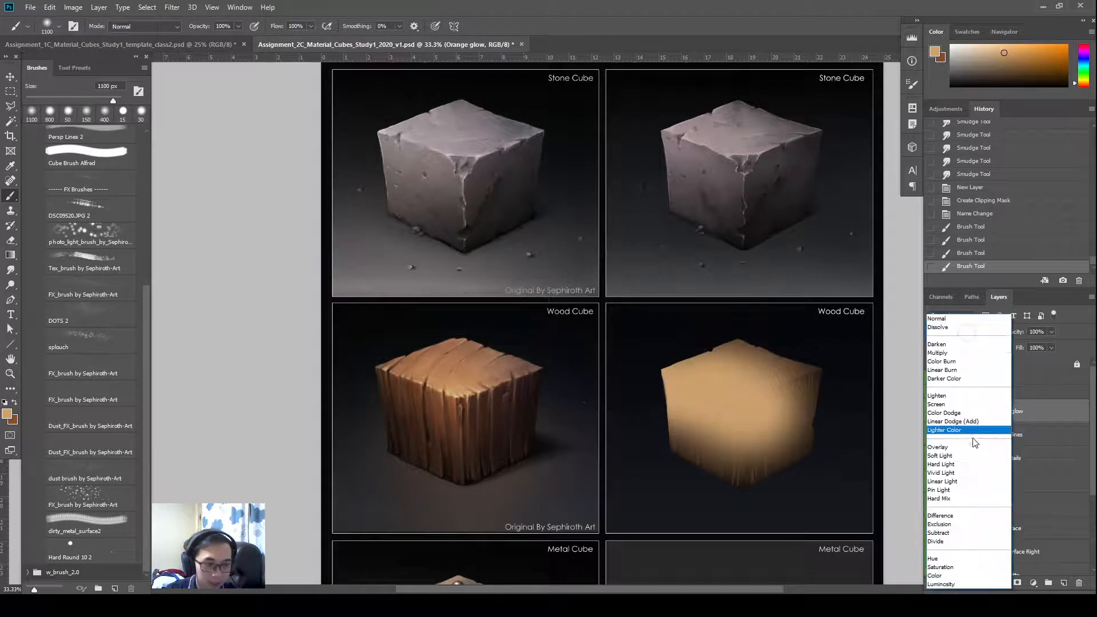
{"action": "left_click", "coordinate": [952, 407]}
{"action": "mouse_move", "coordinate": [1000, 351]}
{"action": "left_mouse_down"}
{"action": "mouse_move", "coordinate": [938, 359]}
{"action": "mouse_move", "coordinate": [1006, 351]}
{"action": "left_mouse_up"}
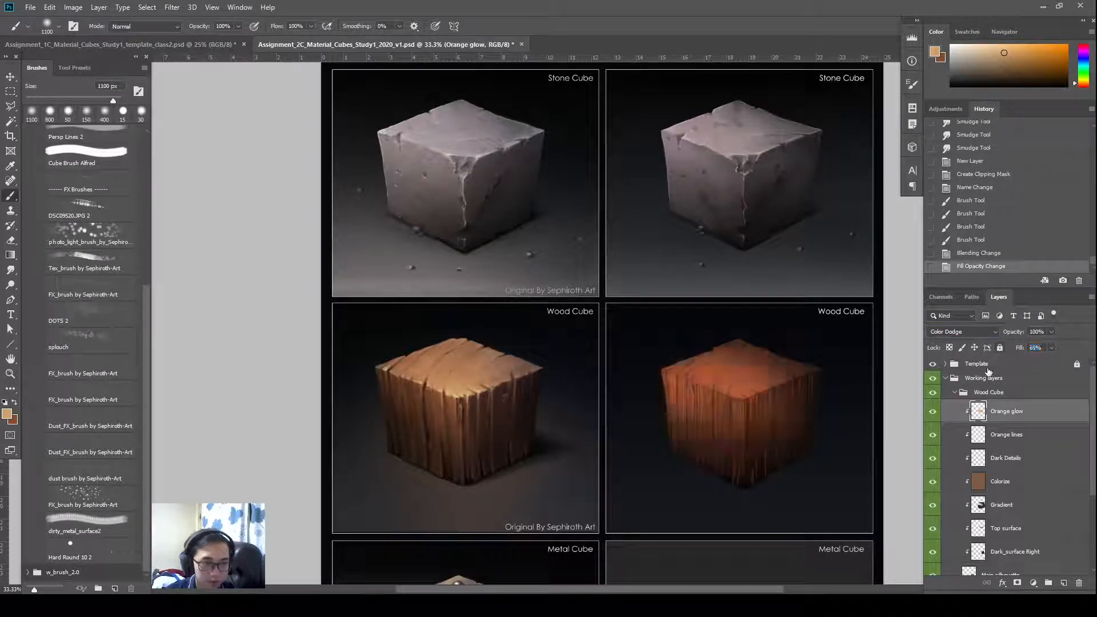
{"action": "double_click", "coordinate": [933, 411]}
{"action": "left_click", "coordinate": [933, 412]}
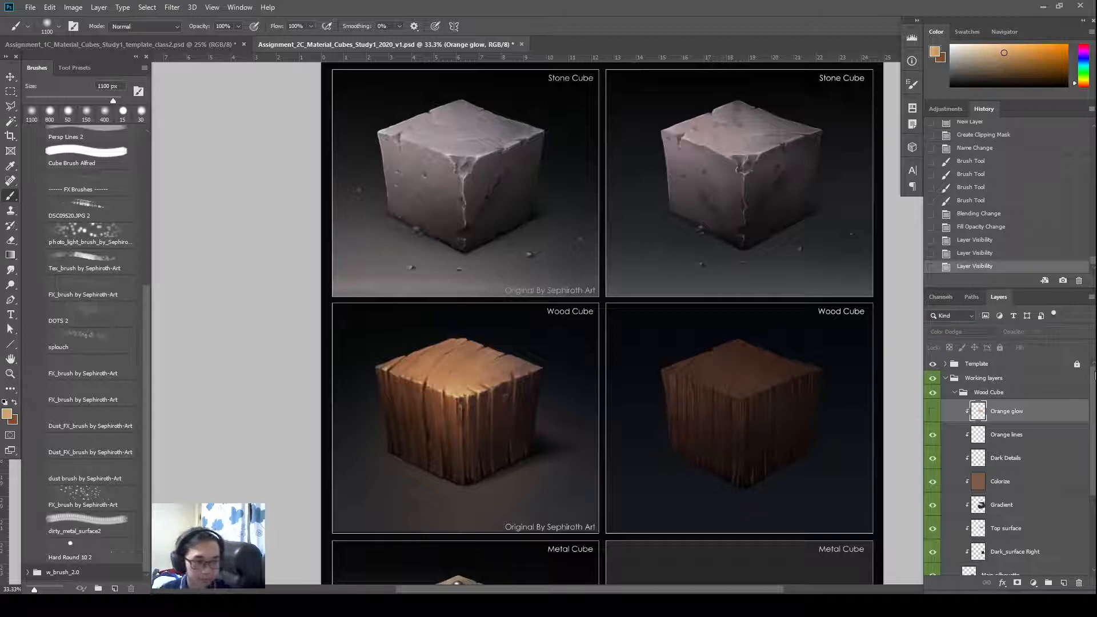
{"action": "left_click", "coordinate": [932, 413]}
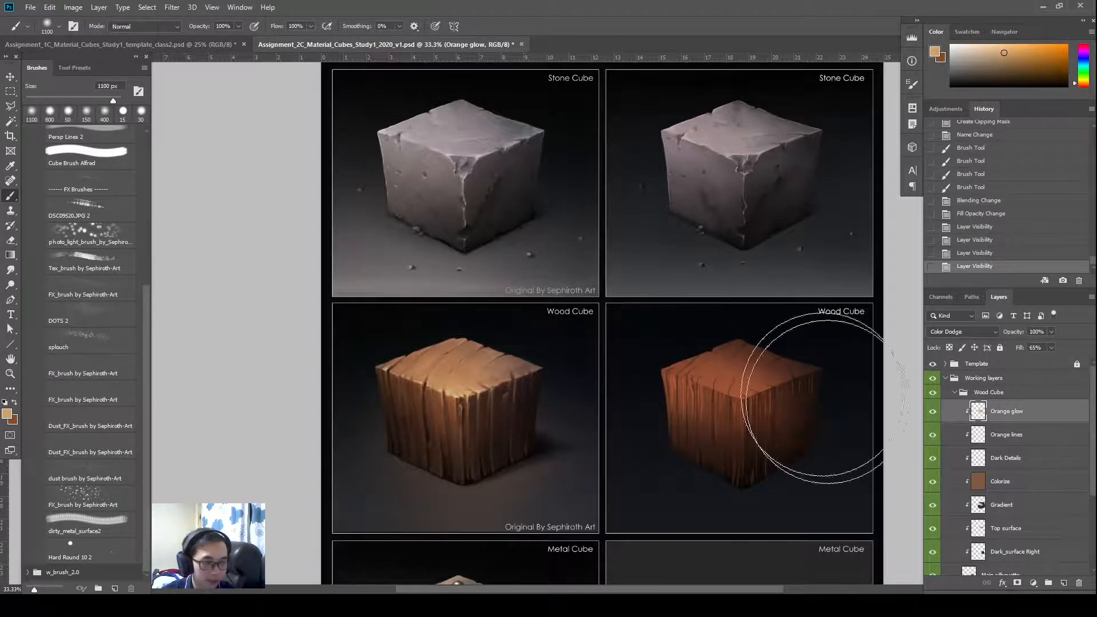
- Brush more of the glow over the cube's side faces around the front edge
{"action": "mouse_move", "coordinate": [754, 397]}
{"action": "left_mouse_down"}
{"action": "mouse_move", "coordinate": [738, 416]}
{"action": "mouse_move", "coordinate": [740, 389]}
{"action": "mouse_move", "coordinate": [743, 409]}
{"action": "left_mouse_up"}
{"action": "key", "text": "ctrl+z"}
- Try shifting the Orange glow layer's hue to +6 with Hue/Saturation
{"action": "key", "text": "ctrl+u"}
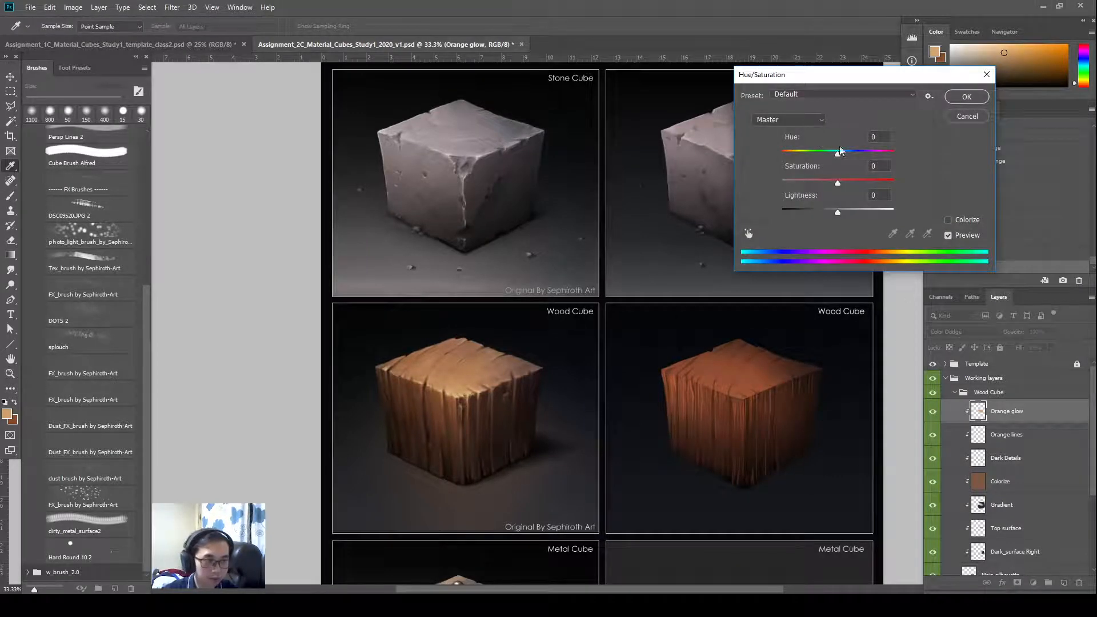
{"action": "left_click", "coordinate": [74, 7]}
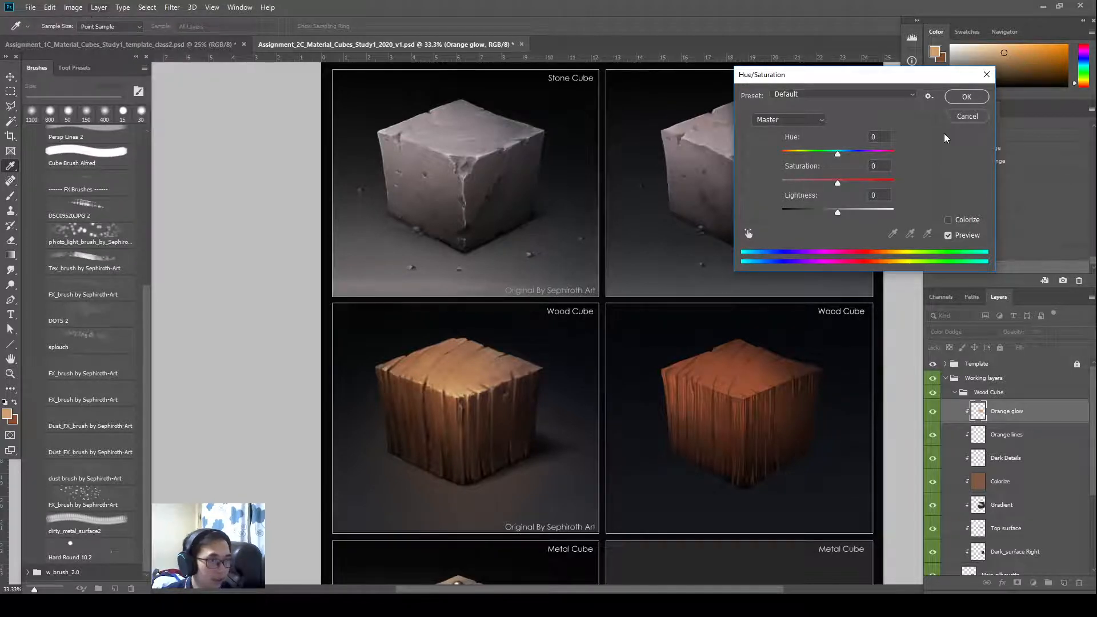
{"action": "left_click", "coordinate": [958, 117]}
{"action": "left_click", "coordinate": [73, 7]}
{"action": "mouse_move", "coordinate": [92, 38]}
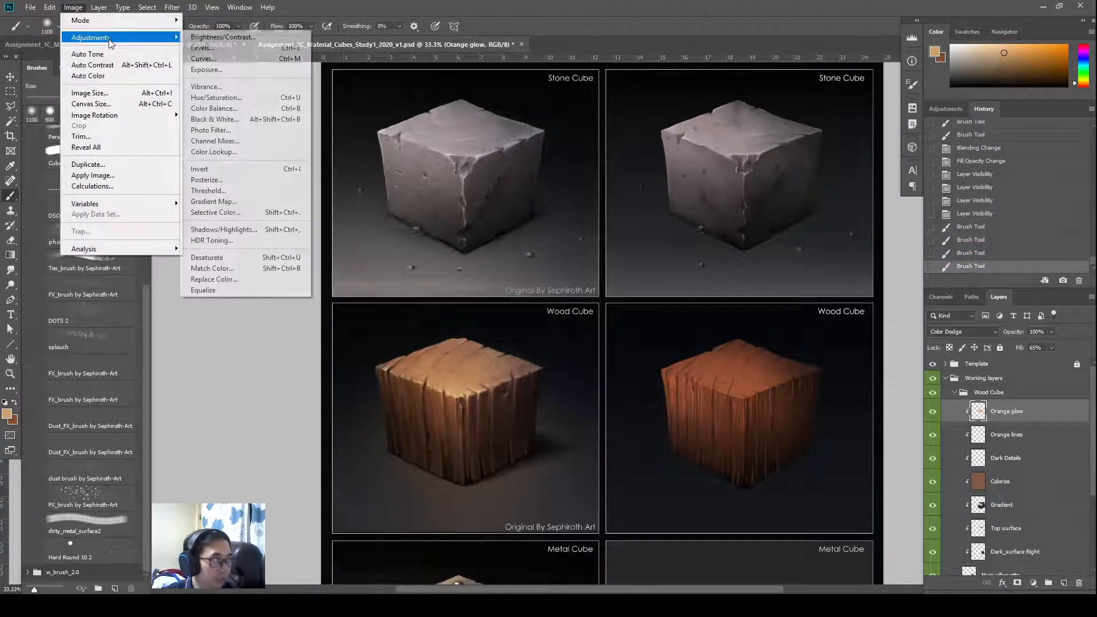
{"action": "left_click", "coordinate": [233, 101]}
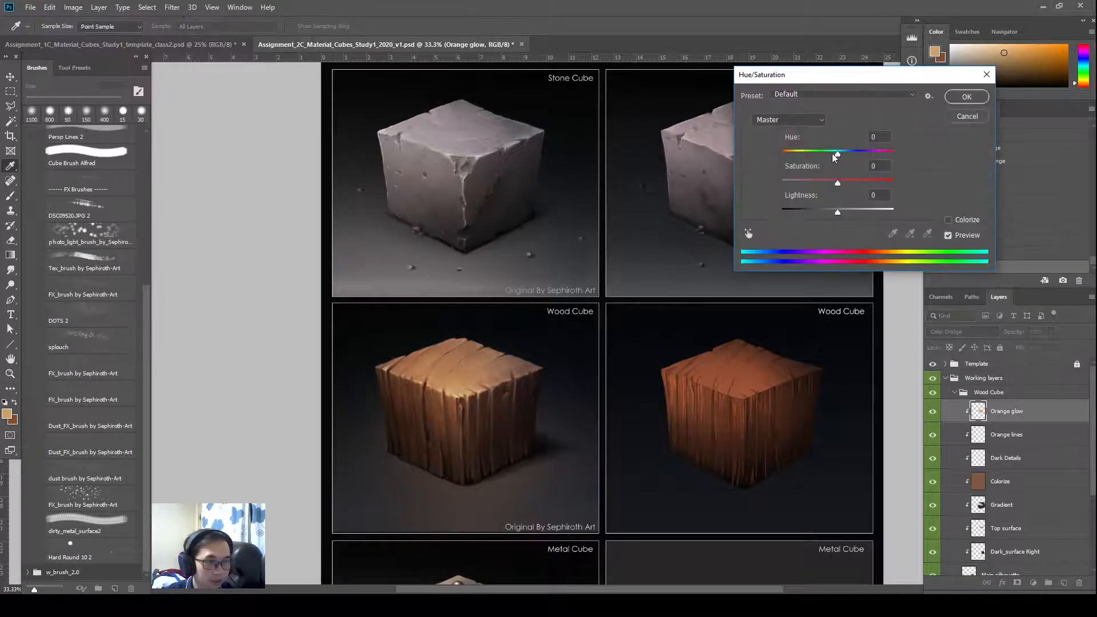
{"action": "left_click_drag", "start_coordinate": [833, 153], "coordinate": [839, 154]}
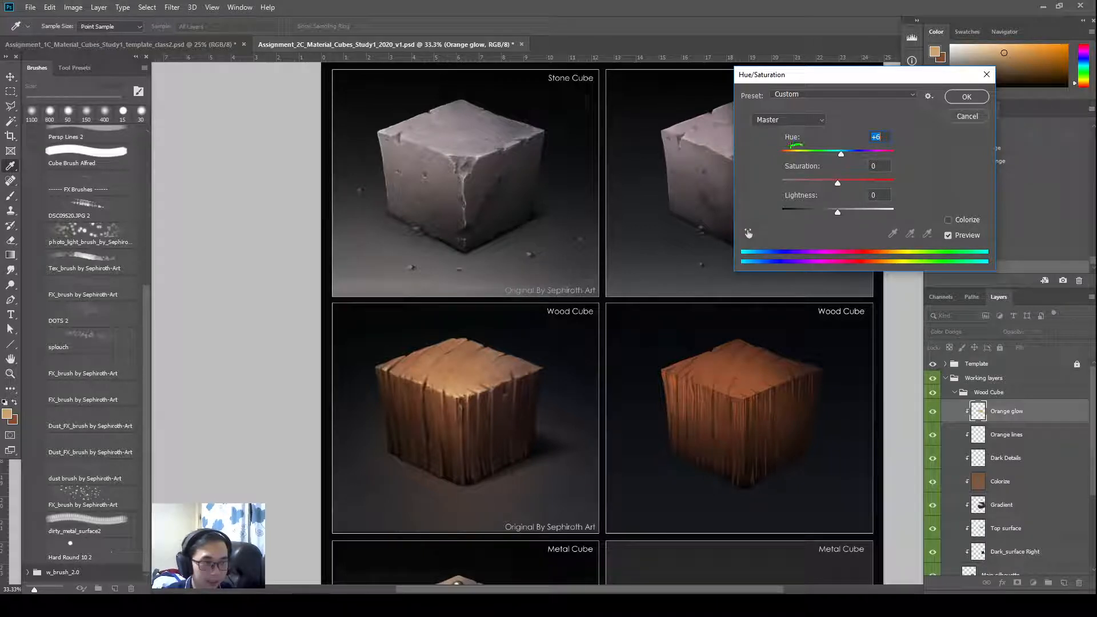
{"action": "key", "text": "Escape"}
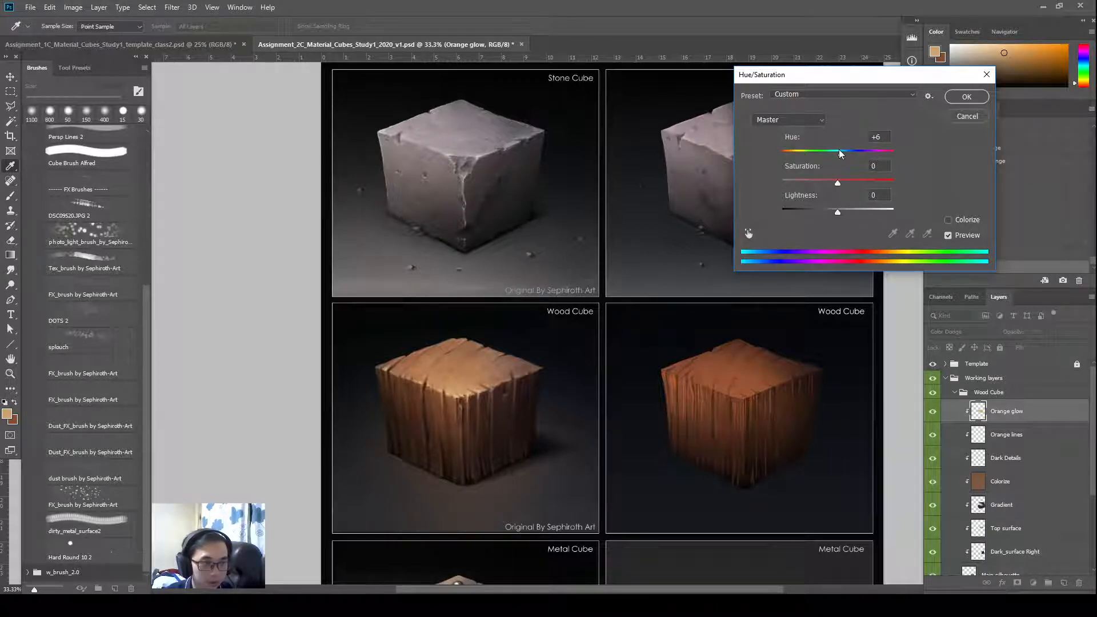
{"action": "left_click_drag", "start_coordinate": [842, 155], "coordinate": [838, 156]}
{"action": "key", "text": "Return"}
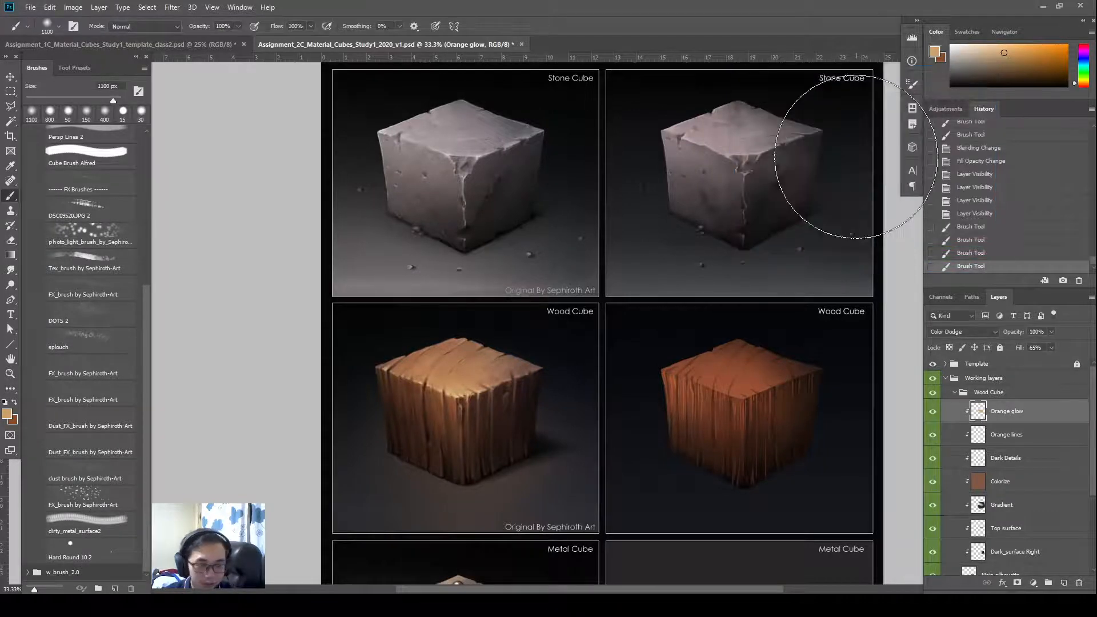
- Shift the Orange glow layer's hue to +10 with Hue/Saturation and compare the cube with the layer hidden and shown
{"action": "key", "text": "ctrl+u"}
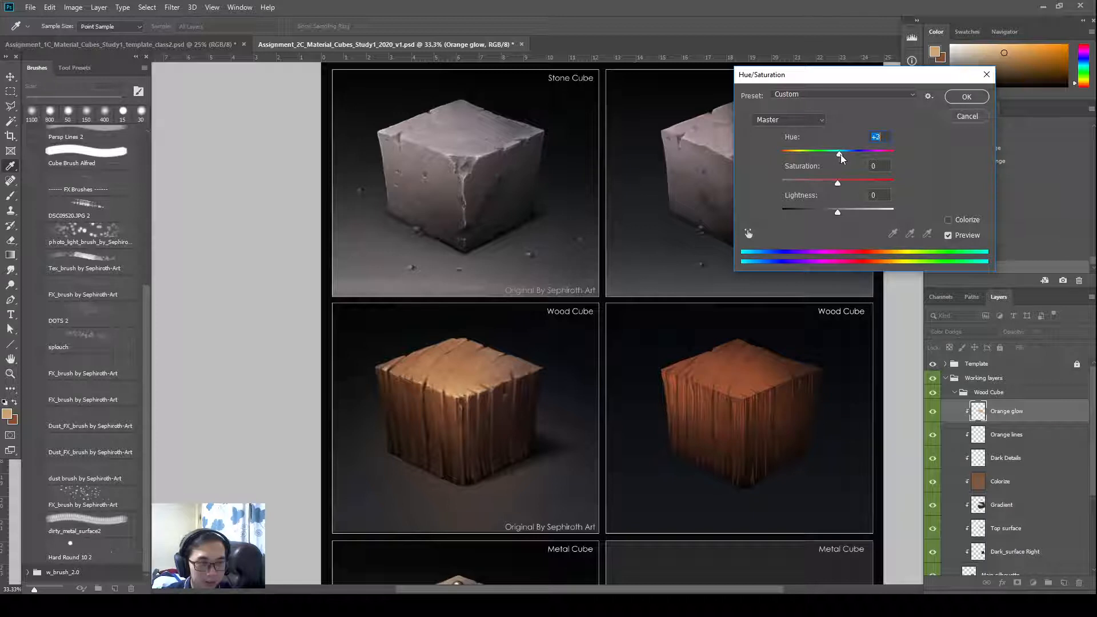
{"action": "left_click_drag", "start_coordinate": [841, 154], "coordinate": [845, 155]}
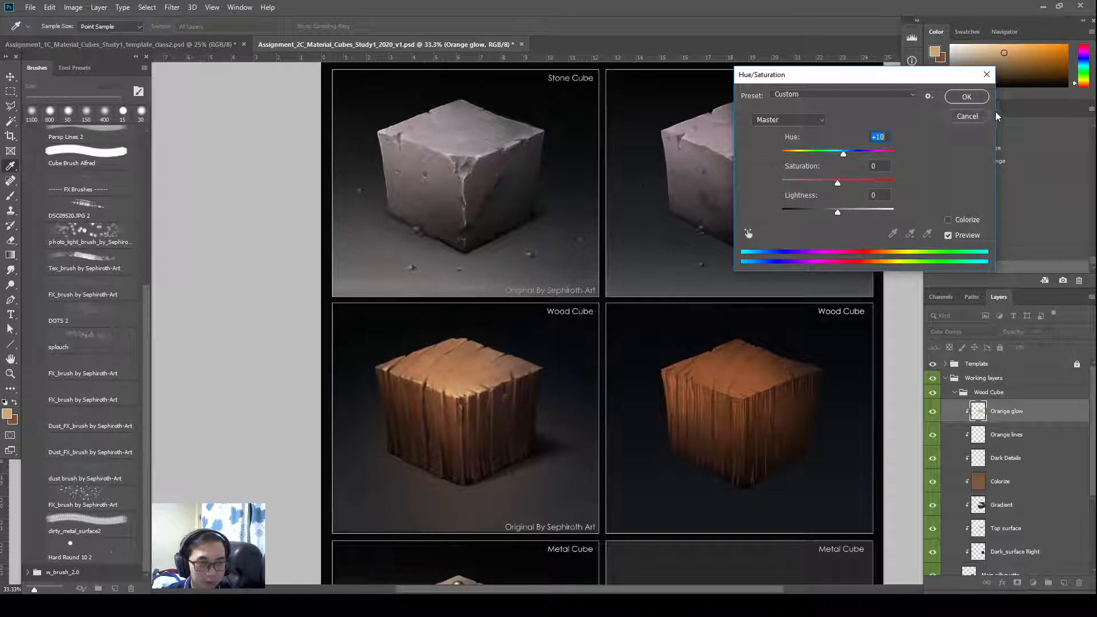
{"action": "left_click", "coordinate": [967, 97]}
{"action": "key", "text": "b"}
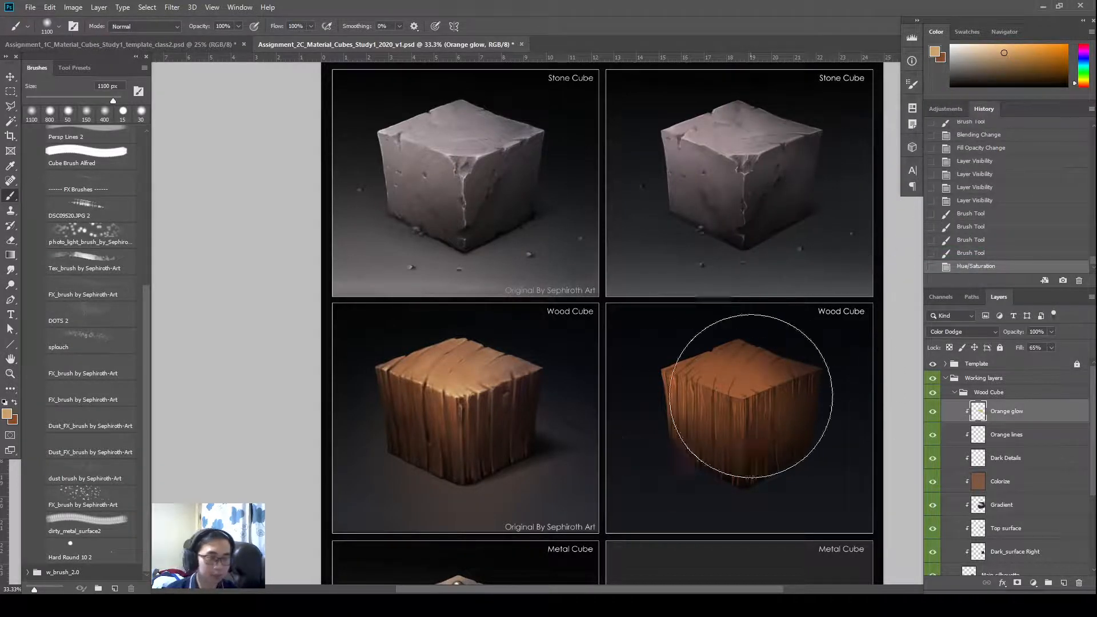
{"action": "left_click", "coordinate": [933, 413]}
{"action": "left_click", "coordinate": [933, 413]}
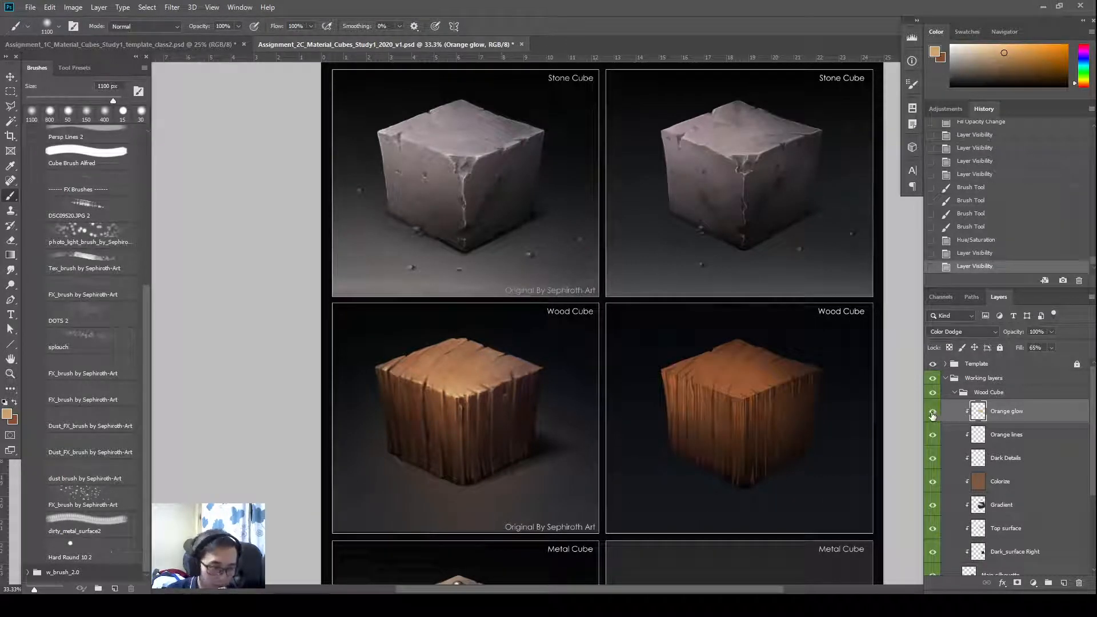
{"action": "left_click", "coordinate": [933, 412]}
{"action": "left_click", "coordinate": [933, 413]}
- Try Overlay blending on the Orange glow layer, return it to Color Dodge and set its fill to 72%
{"action": "left_click", "coordinate": [964, 332]}
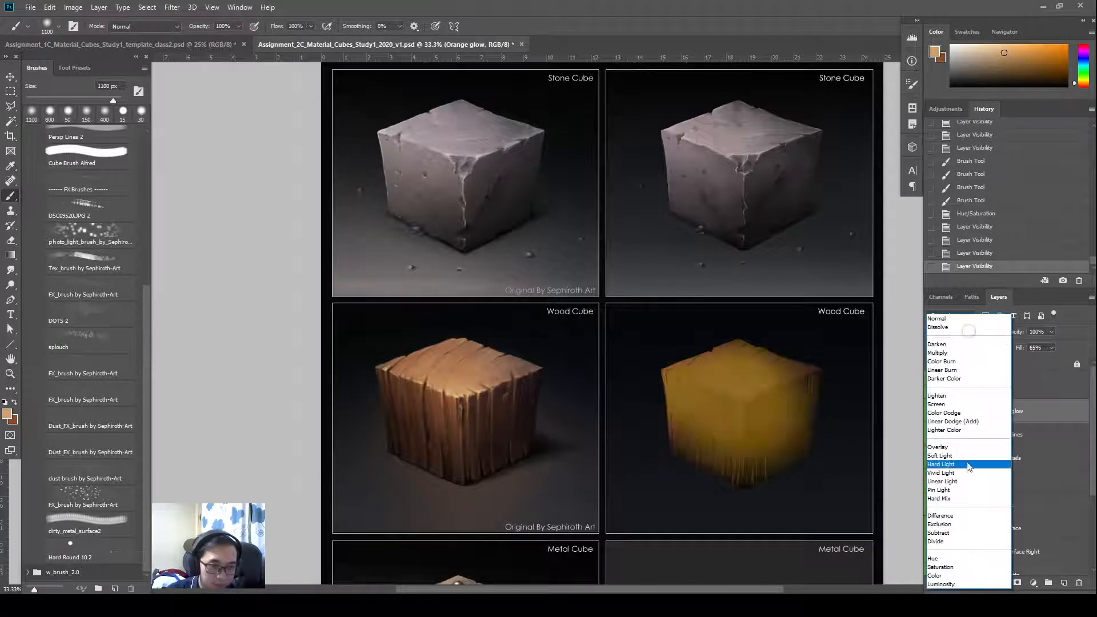
{"action": "left_click", "coordinate": [954, 448]}
{"action": "left_click", "coordinate": [952, 331]}
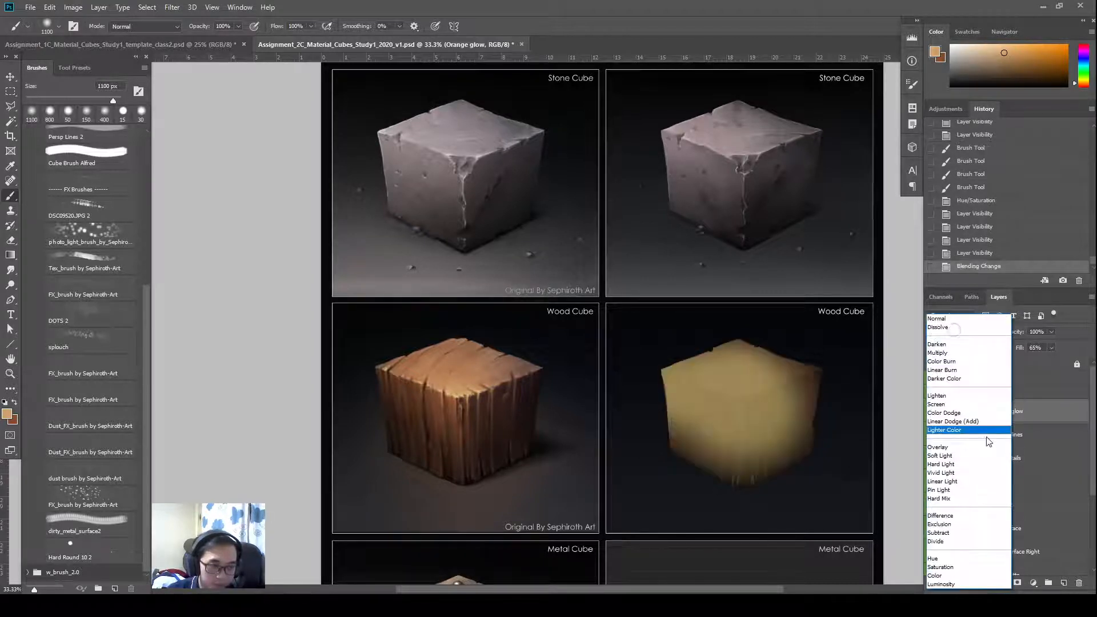
{"action": "left_click", "coordinate": [953, 422]}
{"action": "mouse_move", "coordinate": [1022, 352]}
{"action": "left_mouse_down"}
{"action": "mouse_move", "coordinate": [1072, 347]}
{"action": "mouse_move", "coordinate": [993, 356]}
{"action": "mouse_move", "coordinate": [1010, 355]}
{"action": "left_mouse_up"}
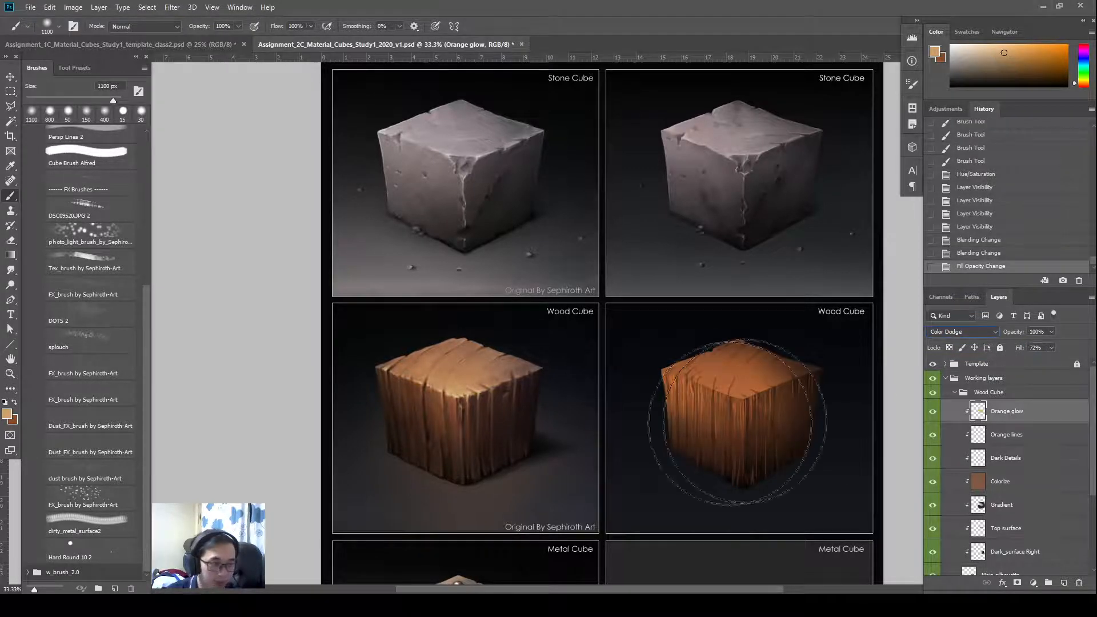
- Erase the glow around the cube's far and lower edges with a soft 900 px eraser and compare with the layer hidden
{"action": "mouse_move", "coordinate": [718, 451]}
{"action": "left_mouse_down"}
{"action": "mouse_move", "coordinate": [713, 438]}
{"action": "mouse_move", "coordinate": [703, 446]}
{"action": "left_mouse_up"}
{"action": "key", "text": "e"}
{"action": "key", "text": "bracketright"}
{"action": "key", "text": "bracketright"}
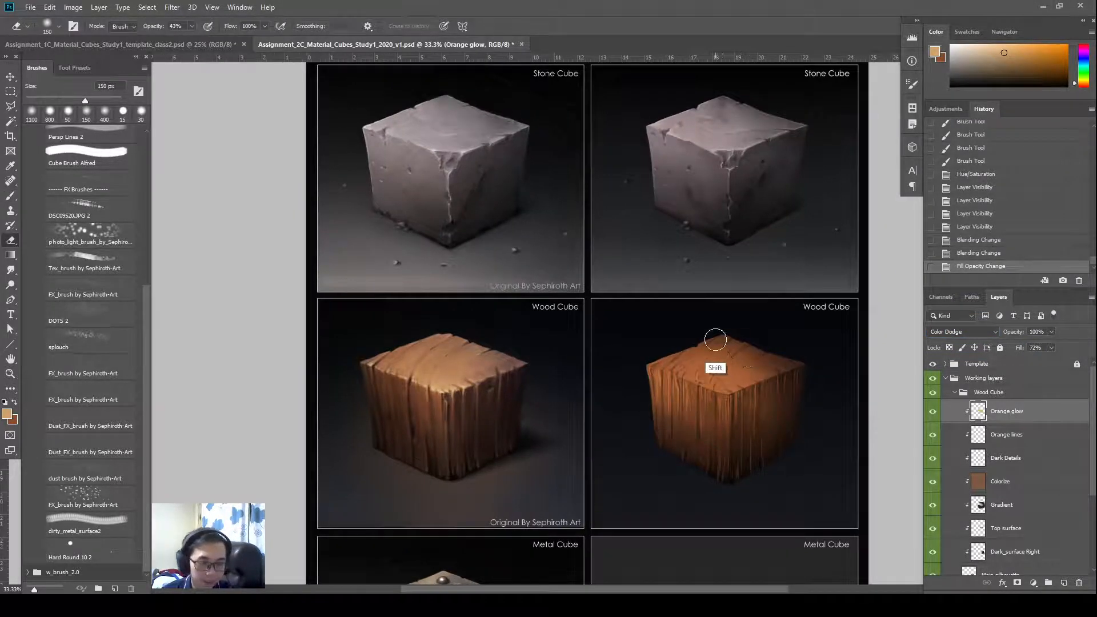
{"action": "key", "text": "bracketright"}
{"action": "key", "text": "bracketright"}
{"action": "key", "text": "bracketright"}
{"action": "key", "text": "bracketright"}
{"action": "key", "text": "bracketright"}
{"action": "key", "text": "bracketright"}
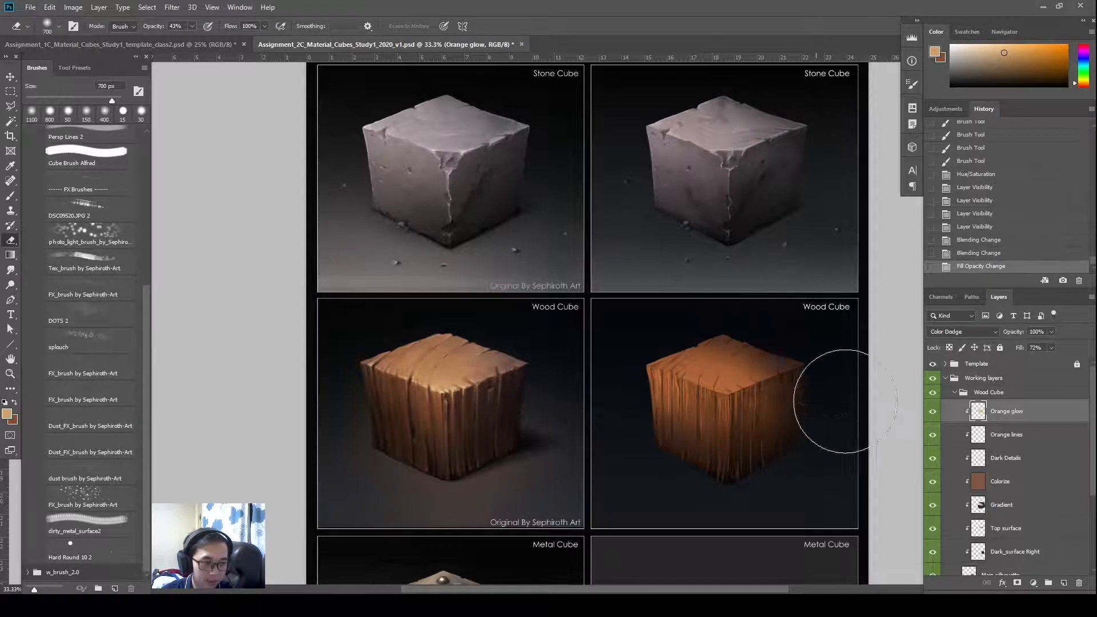
{"action": "key", "text": "bracketright"}
{"action": "key", "text": "bracketright"}
{"action": "mouse_move", "coordinate": [754, 312]}
{"action": "left_mouse_down"}
{"action": "mouse_move", "coordinate": [816, 441]}
{"action": "mouse_move", "coordinate": [759, 318]}
{"action": "left_mouse_up"}
{"action": "mouse_move", "coordinate": [816, 453]}
{"action": "left_mouse_down"}
{"action": "mouse_move", "coordinate": [803, 481]}
{"action": "mouse_move", "coordinate": [689, 503]}
{"action": "mouse_move", "coordinate": [581, 474]}
{"action": "mouse_move", "coordinate": [607, 471]}
{"action": "mouse_move", "coordinate": [742, 531]}
{"action": "mouse_move", "coordinate": [843, 495]}
{"action": "mouse_move", "coordinate": [640, 539]}
{"action": "mouse_move", "coordinate": [617, 379]}
{"action": "mouse_move", "coordinate": [569, 376]}
{"action": "mouse_move", "coordinate": [584, 387]}
{"action": "mouse_move", "coordinate": [636, 539]}
{"action": "mouse_move", "coordinate": [610, 428]}
{"action": "mouse_move", "coordinate": [596, 424]}
{"action": "mouse_move", "coordinate": [635, 527]}
{"action": "mouse_move", "coordinate": [611, 448]}
{"action": "mouse_move", "coordinate": [717, 556]}
{"action": "left_mouse_up"}
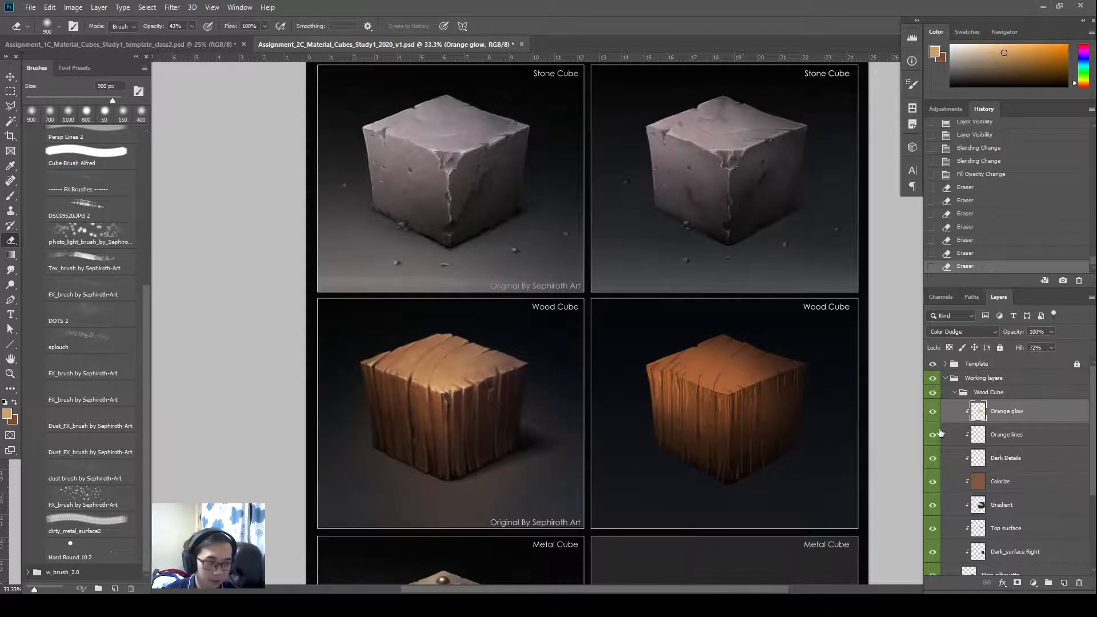
{"action": "left_click", "coordinate": [933, 411]}
{"action": "left_click", "coordinate": [933, 412]}
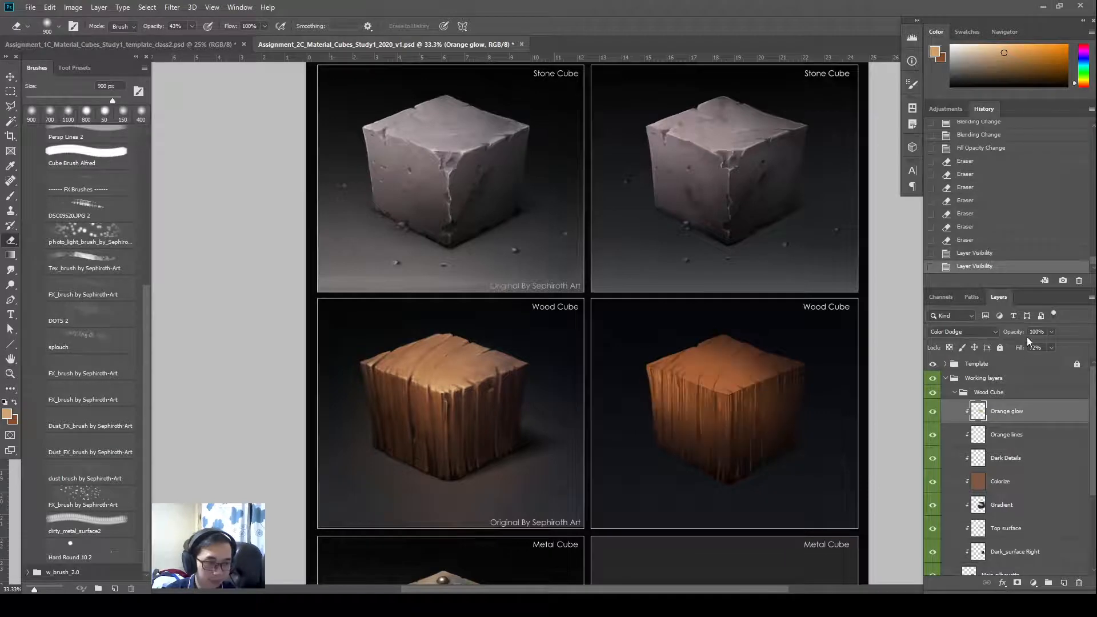
- Set the Orange glow layer's opacity to 50%
{"action": "key", "text": "ctrl+plus"}
{"action": "key", "text": "ctrl+plus"}
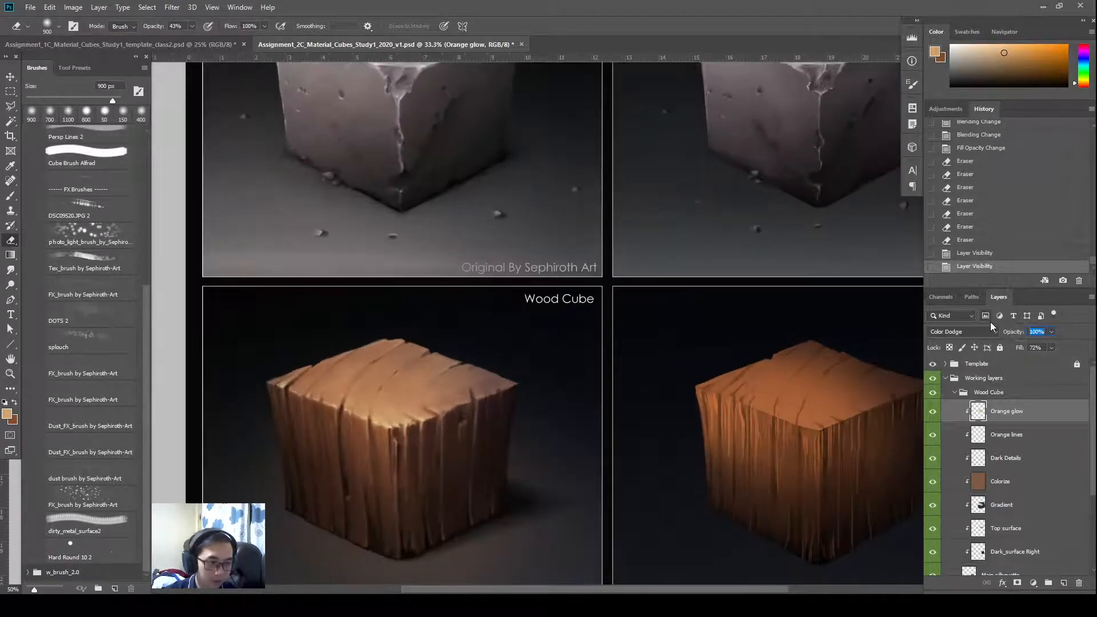
{"action": "key", "text": "ctrl+minus"}
{"action": "key", "text": "ctrl+minus"}
{"action": "key", "text": "ctrl+minus"}
{"action": "key", "text": "ctrl+minus"}
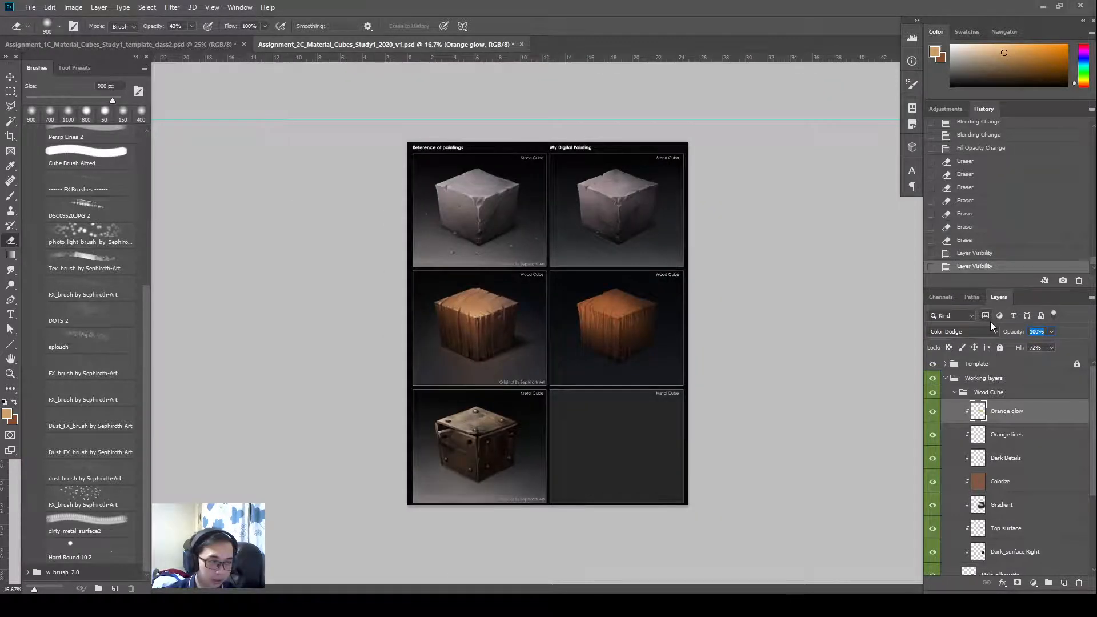
{"action": "key", "text": "ctrl+plus"}
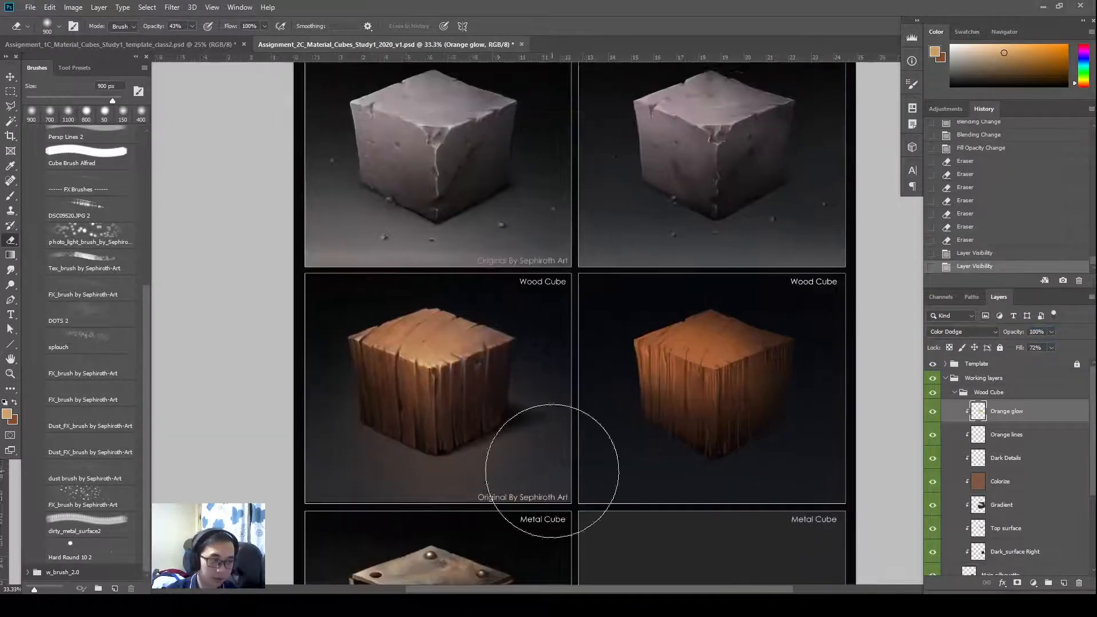
{"action": "left_click_drag", "start_coordinate": [1022, 334], "coordinate": [995, 339]}
{"action": "left_click_drag", "start_coordinate": [712, 385], "coordinate": [729, 435]}
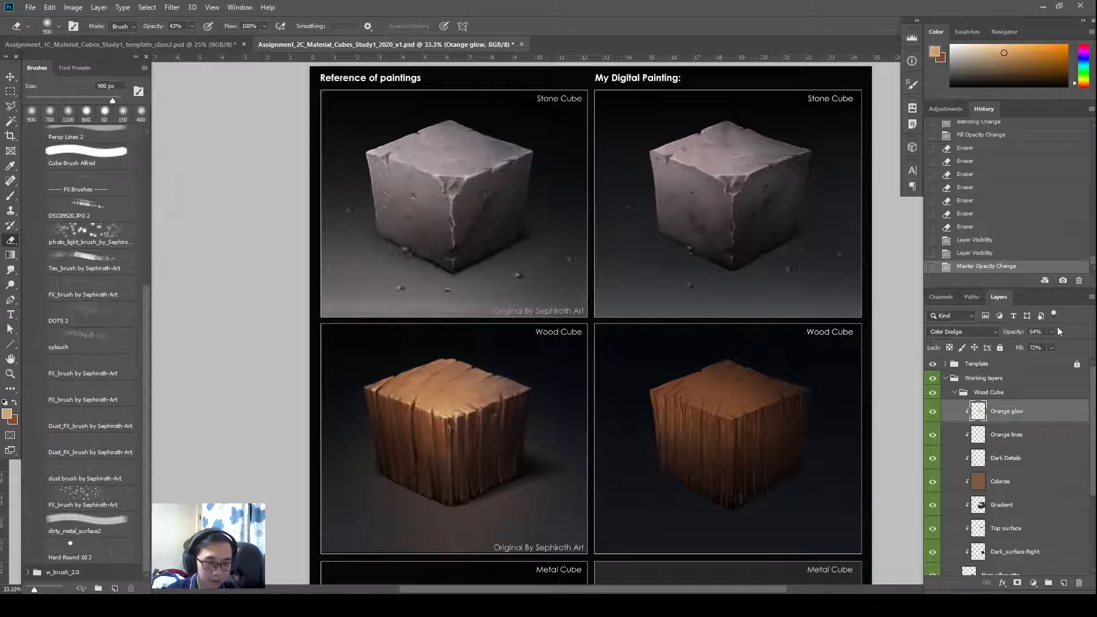
{"action": "left_click", "coordinate": [1039, 335]}
{"action": "type", "text": "50"}
{"action": "key", "text": "Return"}
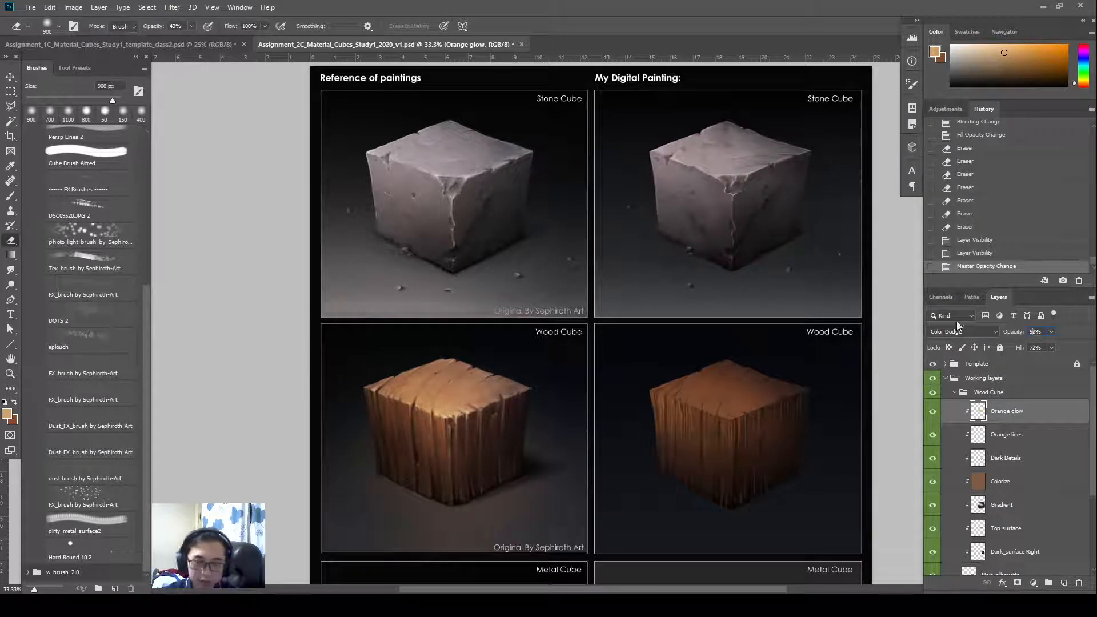
- Set the Orange glow layer's fill to 70%
{"action": "left_click", "coordinate": [1085, 346]}
{"action": "left_click_drag", "start_coordinate": [1041, 348], "coordinate": [984, 350]}
{"action": "type", "text": "70"}
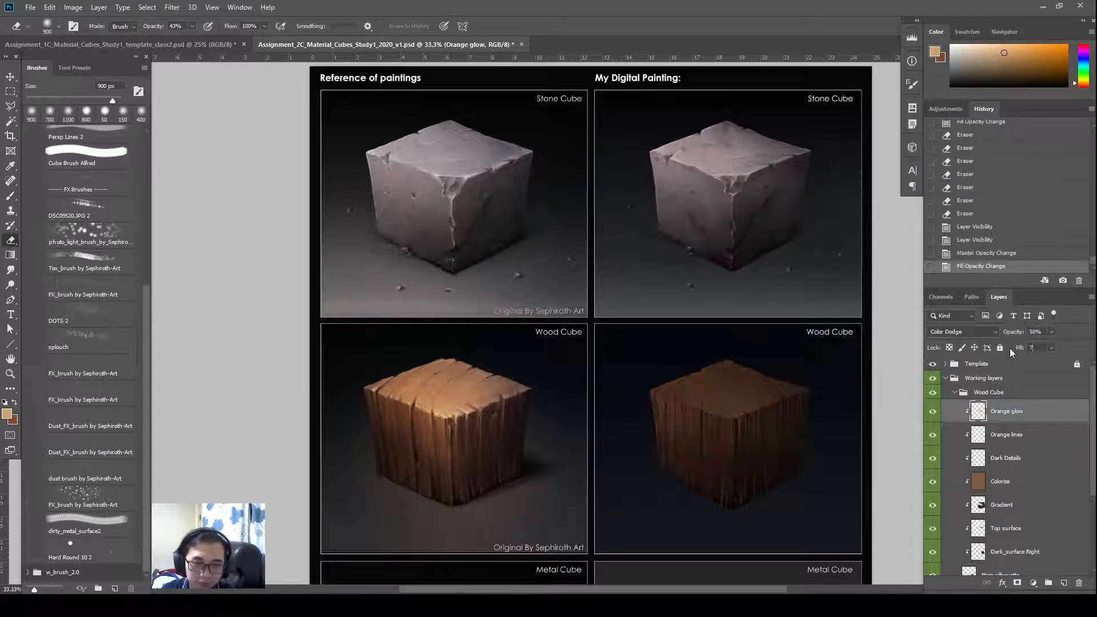
{"action": "left_click_drag", "start_coordinate": [667, 472], "coordinate": [687, 473]}
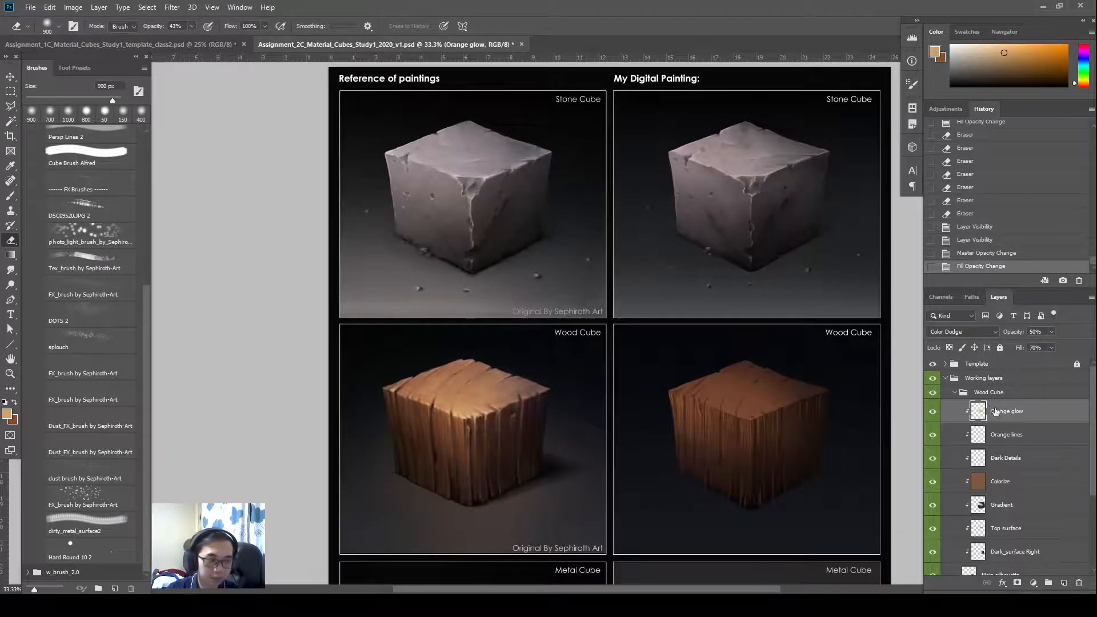
- Add a new layer above Orange glow, clip it to the cube and name it Highlight
{"action": "key", "text": "b"}
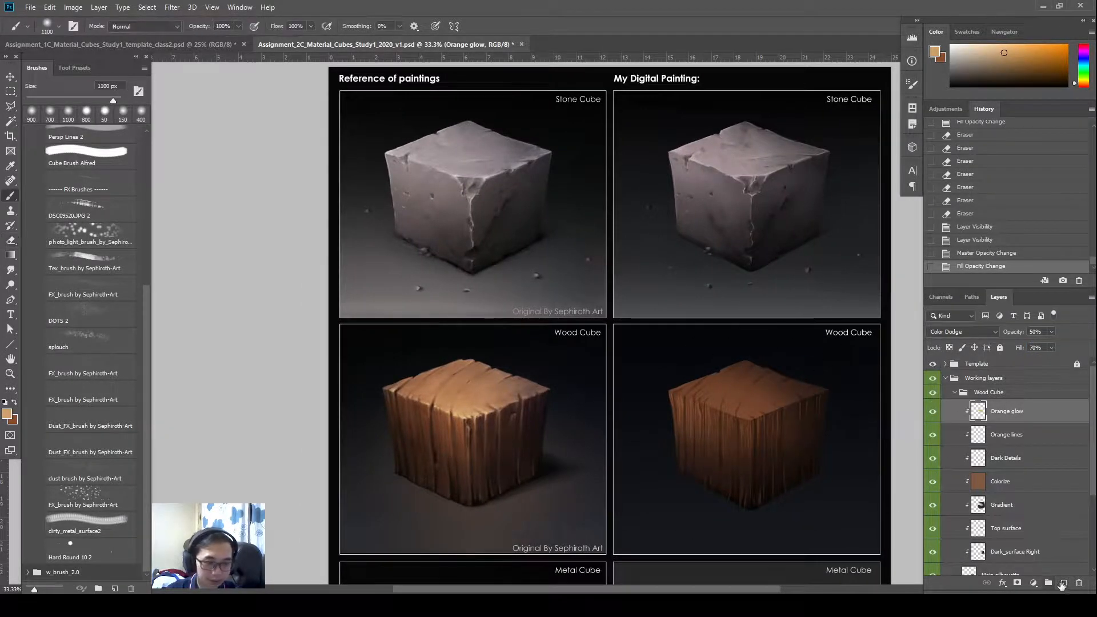
{"action": "left_click", "coordinate": [1064, 583]}
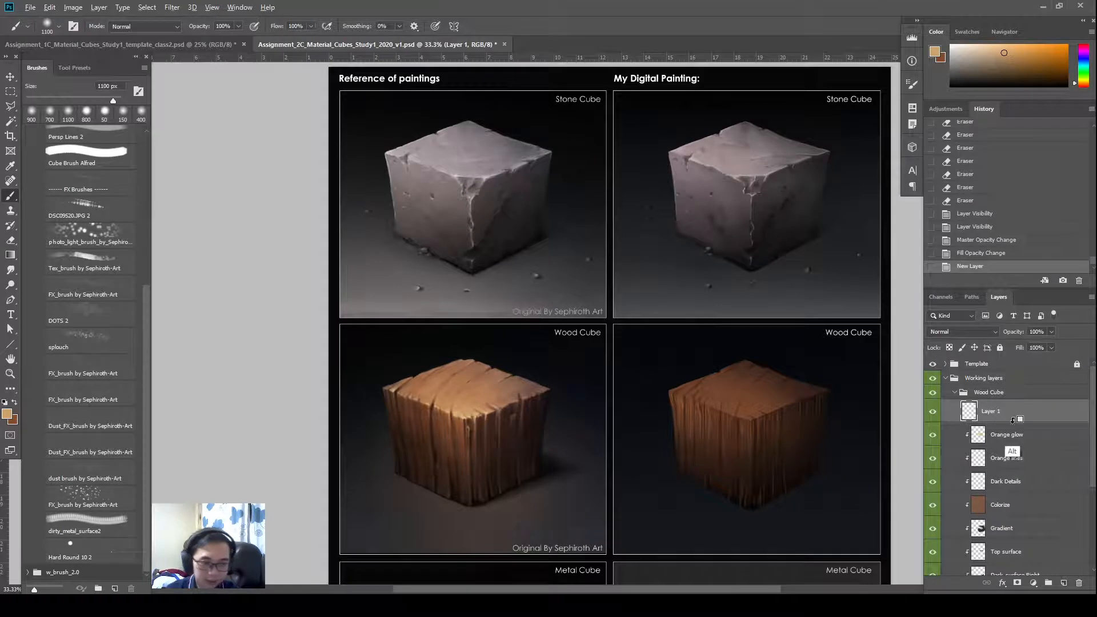
{"action": "left_click", "coordinate": [970, 417], "text": "alt"}
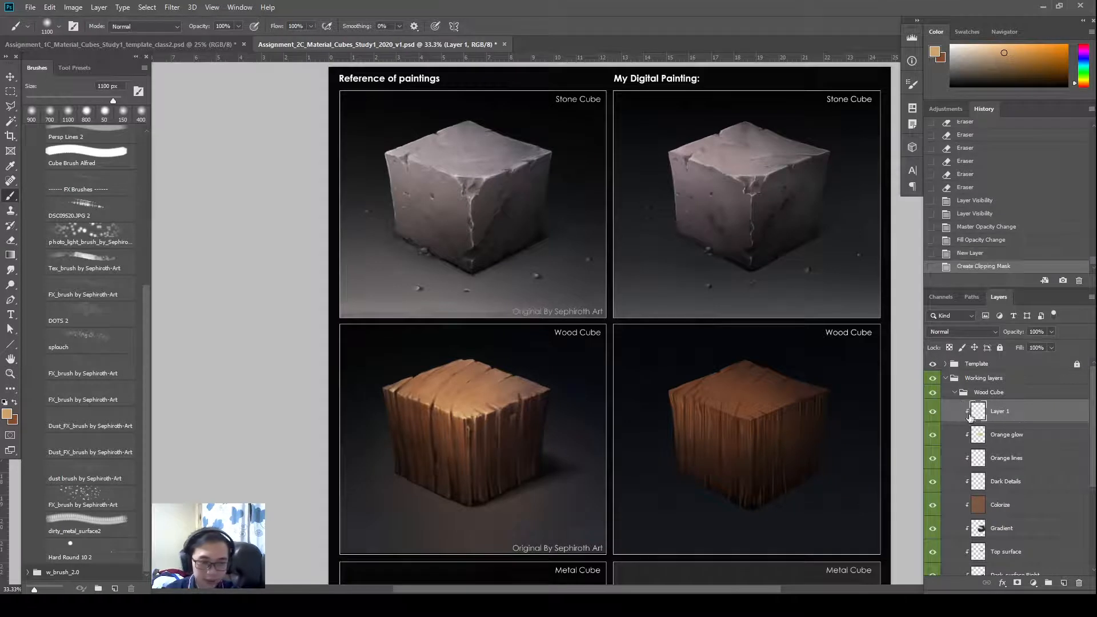
{"action": "double_click", "coordinate": [1003, 413]}
{"action": "type", "text": "Highlight"}
{"action": "key", "text": "Return"}
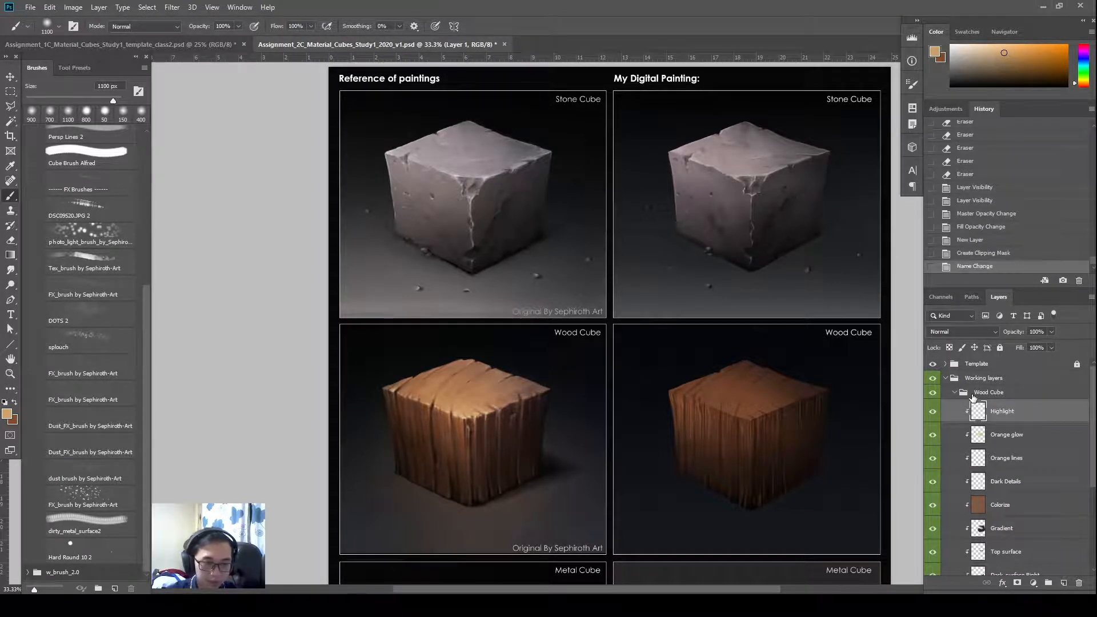
- Sample a light tan from the reference wood cube and paint thin highlights along the top edges at the front corner with a 25 px brush
{"action": "left_click", "coordinate": [464, 407], "text": "alt"}
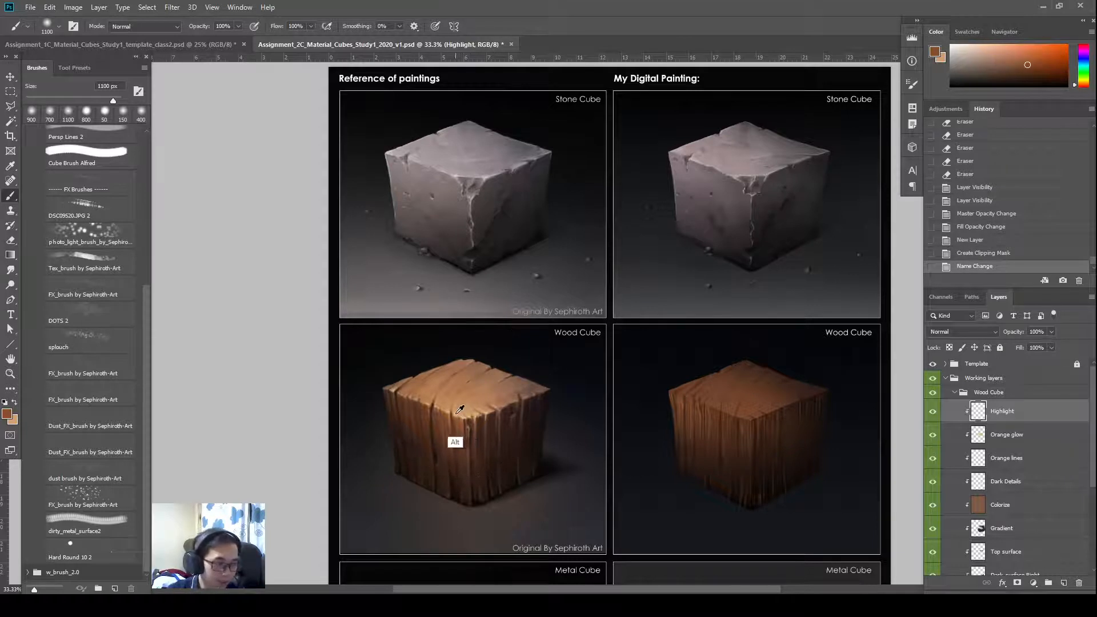
{"action": "left_click", "coordinate": [466, 401], "text": "alt"}
{"action": "key", "text": "bracketleft"}
{"action": "key", "text": "bracketleft"}
{"action": "key", "text": "bracketleft"}
{"action": "key", "text": "bracketleft"}
{"action": "key", "text": "bracketleft"}
{"action": "key", "text": "bracketleft"}
{"action": "key", "text": "bracketleft"}
{"action": "key", "text": "bracketleft"}
{"action": "key", "text": "bracketleft"}
{"action": "key", "text": "bracketleft"}
{"action": "key", "text": "bracketleft"}
{"action": "key", "text": "bracketleft"}
{"action": "key", "text": "bracketleft"}
{"action": "key", "text": "bracketleft"}
{"action": "key", "text": "bracketleft"}
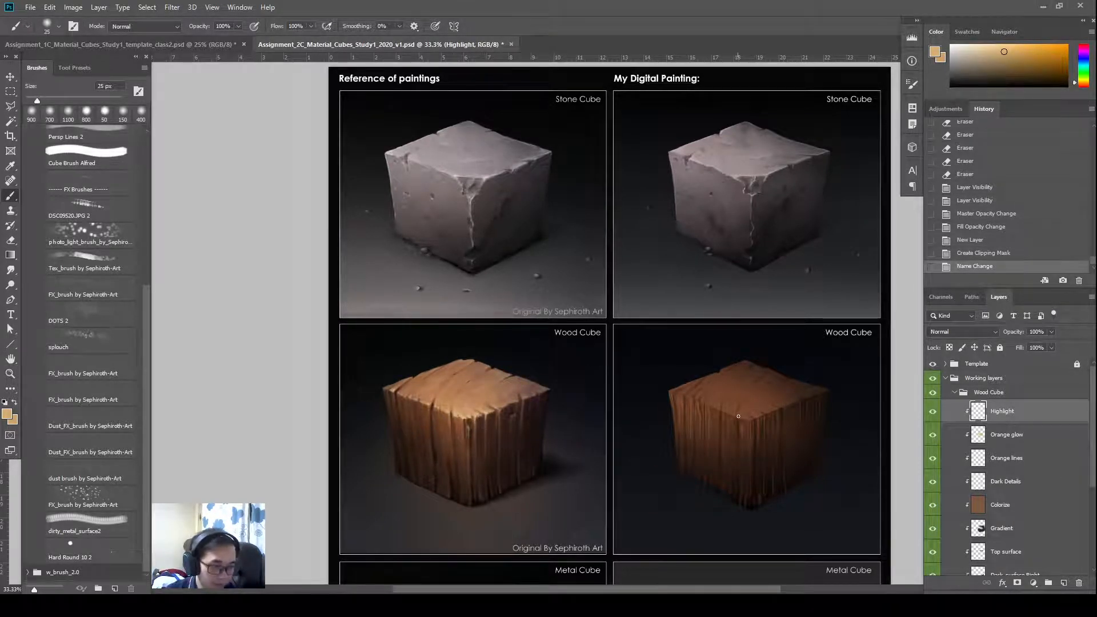
{"action": "left_click_drag", "start_coordinate": [741, 417], "coordinate": [745, 418]}
{"action": "left_click_drag", "start_coordinate": [737, 417], "coordinate": [746, 419]}
{"action": "left_click_drag", "start_coordinate": [744, 419], "coordinate": [750, 422]}
{"action": "left_click_drag", "start_coordinate": [747, 420], "coordinate": [753, 420]}
{"action": "left_click_drag", "start_coordinate": [751, 421], "coordinate": [754, 419]}
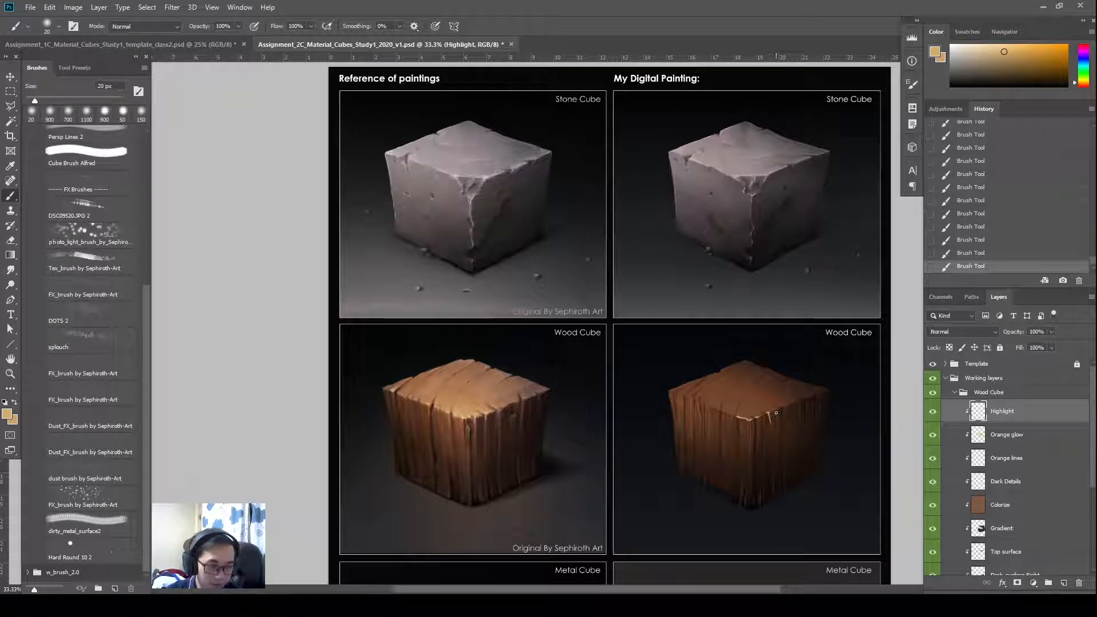
- Paint and smudge chipped highlights midway along the right face's top edge, and set the Highlight layer's fill to 65%
{"action": "left_click_drag", "start_coordinate": [770, 414], "coordinate": [786, 412]}
{"action": "key", "text": "r"}
{"action": "key", "text": "b"}
{"action": "left_click_drag", "start_coordinate": [782, 405], "coordinate": [788, 414]}
{"action": "key", "text": "r"}
{"action": "left_click_drag", "start_coordinate": [786, 408], "coordinate": [785, 465]}
{"action": "left_click_drag", "start_coordinate": [783, 406], "coordinate": [775, 394]}
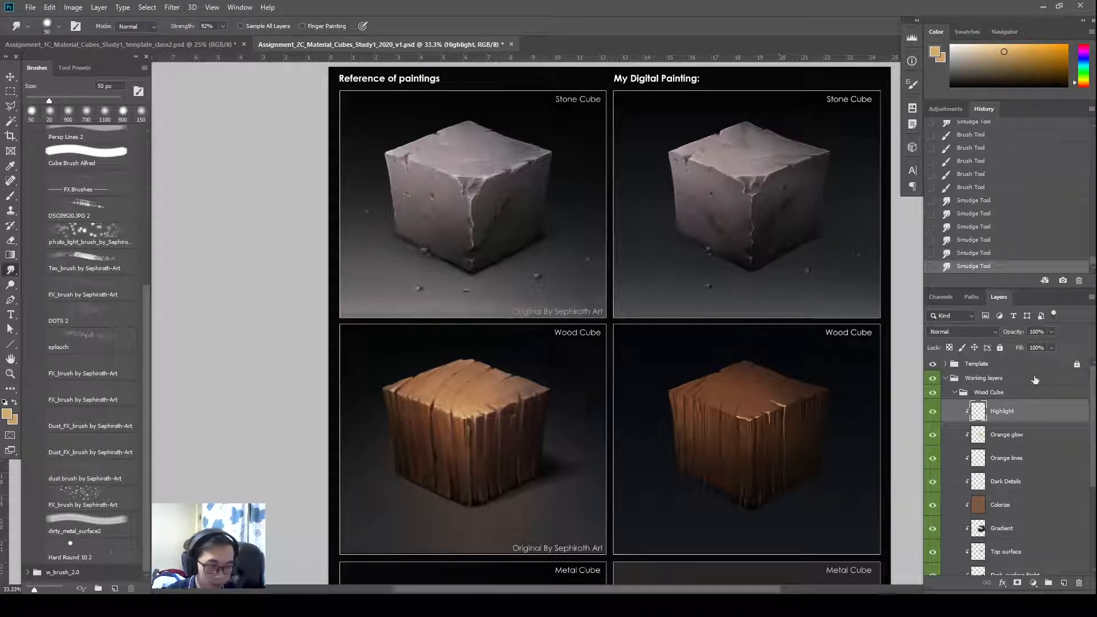
{"action": "left_click_drag", "start_coordinate": [1021, 351], "coordinate": [1002, 353]}
- Paint a highlight at the notch near the right face's far upper corner with a 20 px brush and smudge it downward
{"action": "key", "text": "b"}
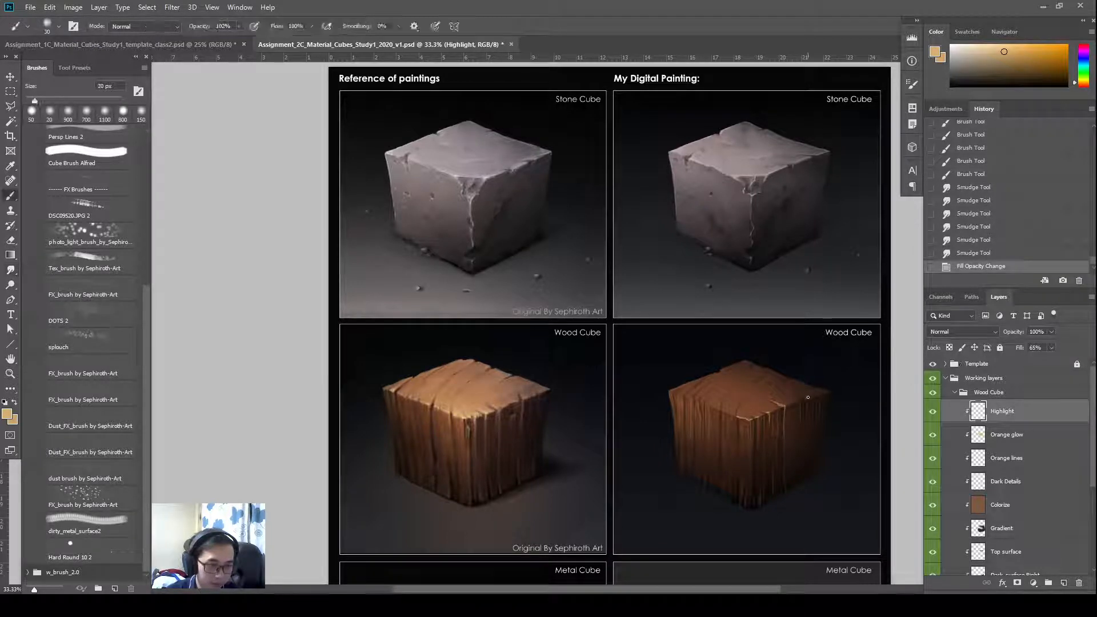
{"action": "left_click_drag", "start_coordinate": [801, 396], "coordinate": [801, 394]}
{"action": "left_click_drag", "start_coordinate": [800, 394], "coordinate": [802, 397]}
{"action": "left_click_drag", "start_coordinate": [800, 395], "coordinate": [800, 396]}
{"action": "left_click_drag", "start_coordinate": [801, 393], "coordinate": [805, 430]}
{"action": "key", "text": "r"}
{"action": "left_click_drag", "start_coordinate": [804, 430], "coordinate": [803, 446]}
{"action": "key", "text": "ctrl+z"}
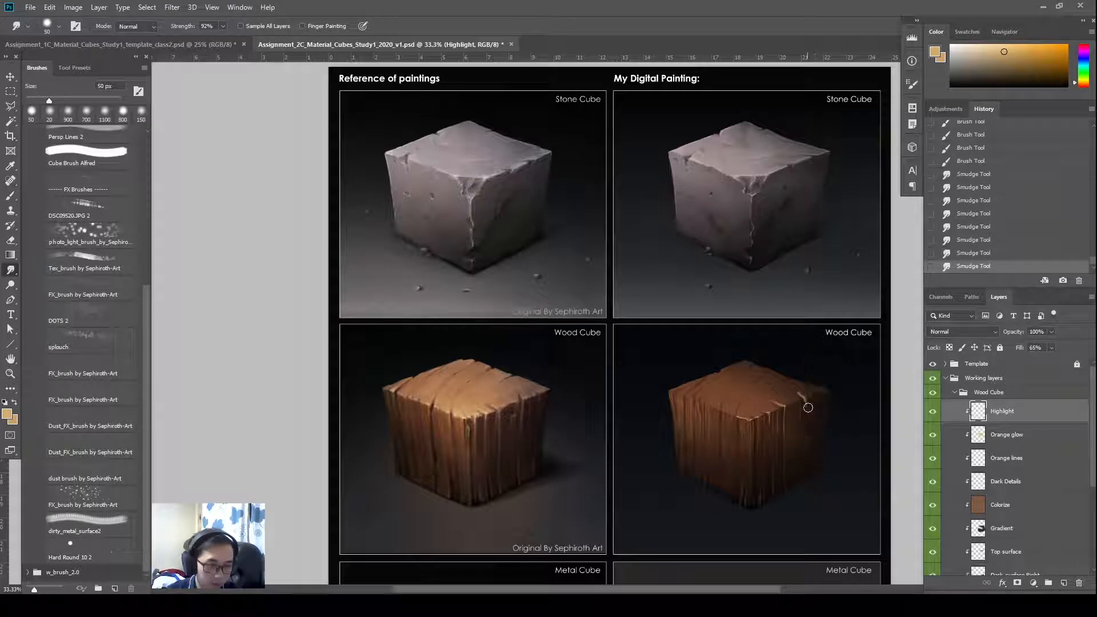
{"action": "mouse_move", "coordinate": [806, 414]}
{"action": "left_mouse_down"}
{"action": "mouse_move", "coordinate": [803, 450]}
{"action": "mouse_move", "coordinate": [812, 408]}
{"action": "left_mouse_up"}
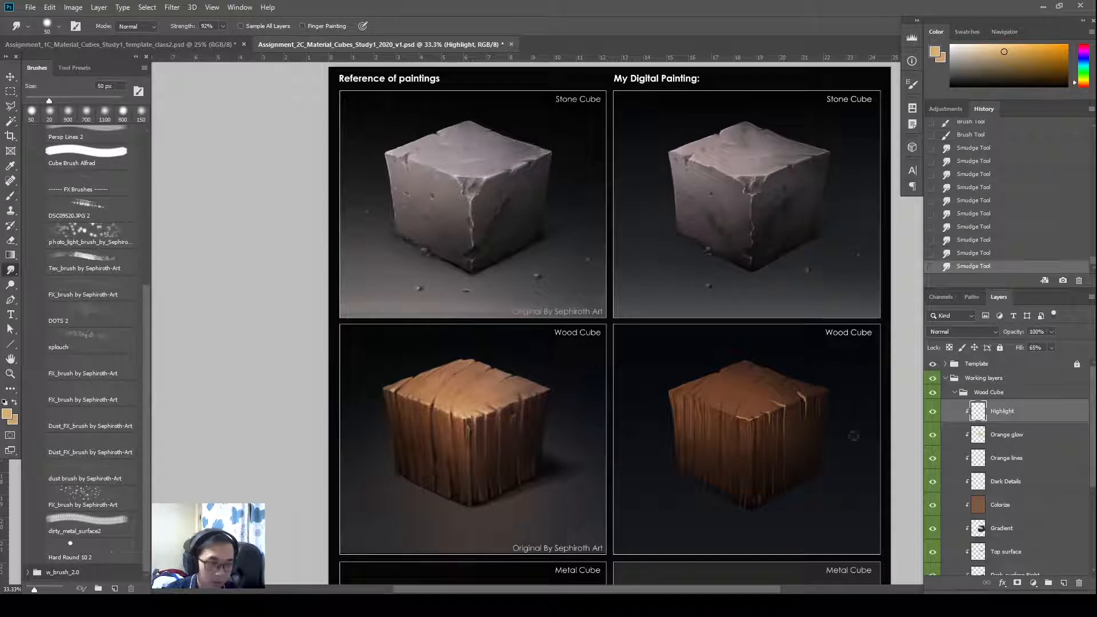
- Choose a more saturated orange foreground colour and recolour the existing Highlight strokes by filling their loaded selection with it
{"action": "key", "text": "b"}
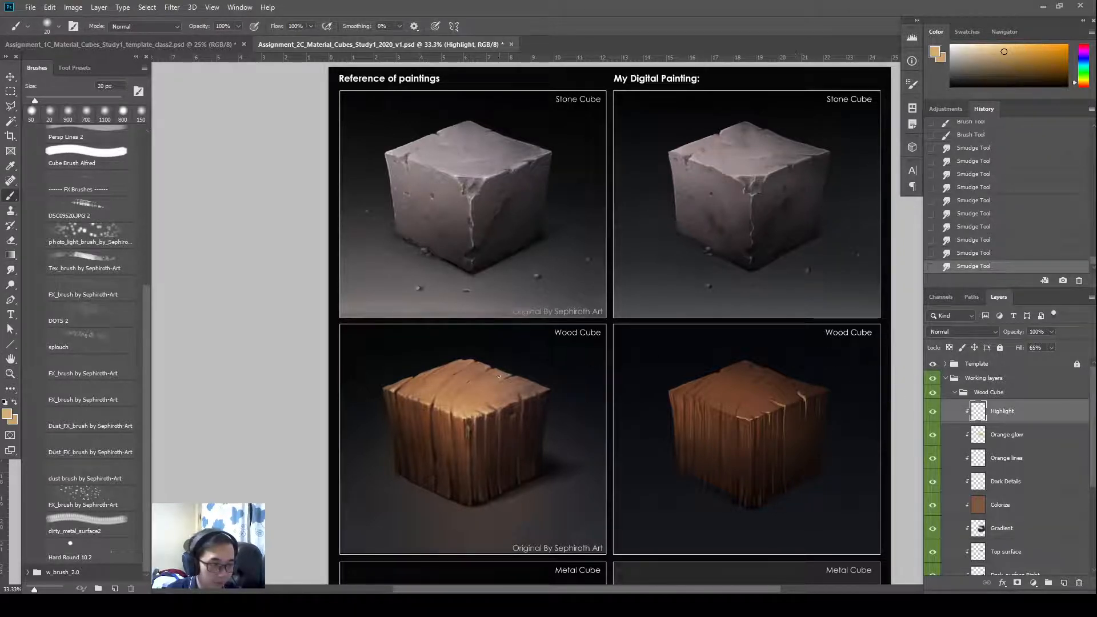
{"action": "left_click", "coordinate": [7, 414]}
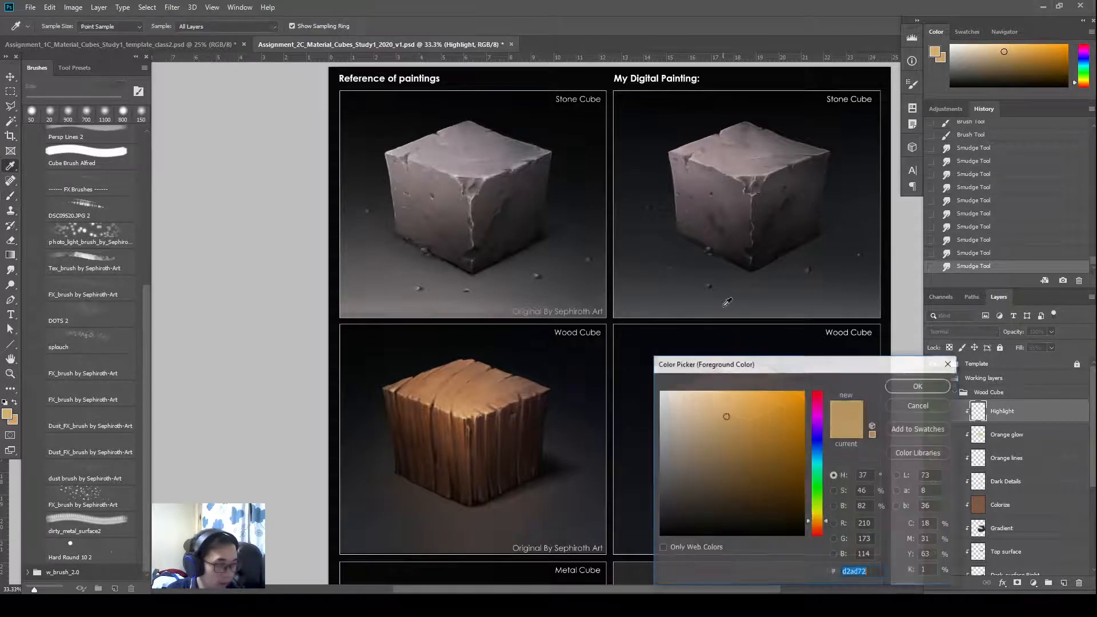
{"action": "left_click", "coordinate": [748, 451]}
{"action": "left_click_drag", "start_coordinate": [829, 525], "coordinate": [827, 528]}
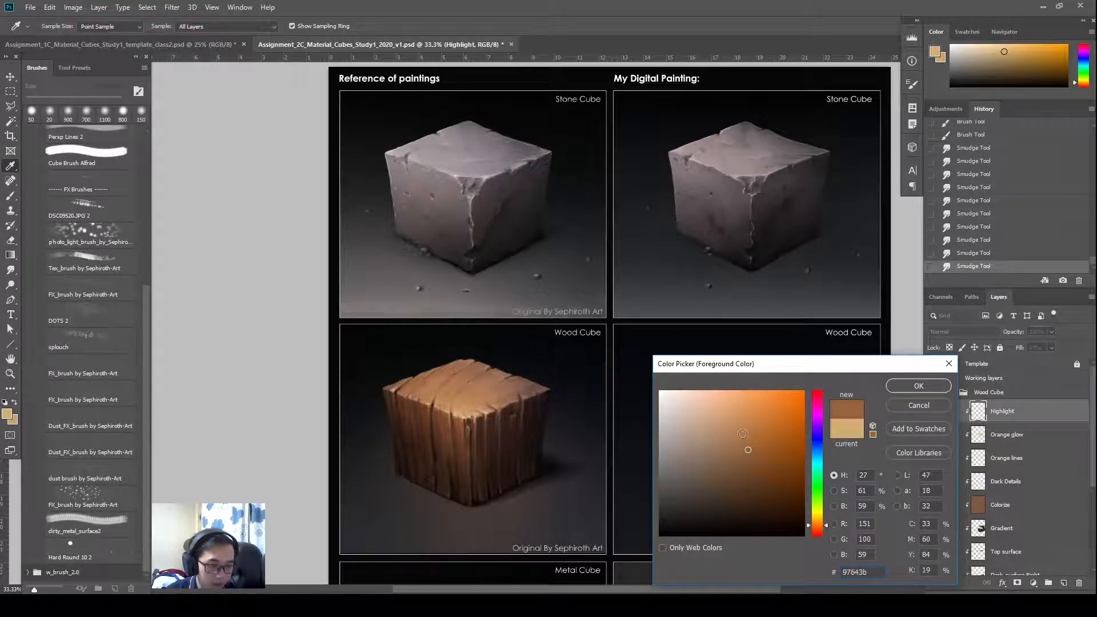
{"action": "left_click", "coordinate": [741, 416]}
{"action": "left_click", "coordinate": [937, 388]}
{"action": "key", "text": "b"}
{"action": "left_click", "coordinate": [974, 439], "text": "ctrl"}
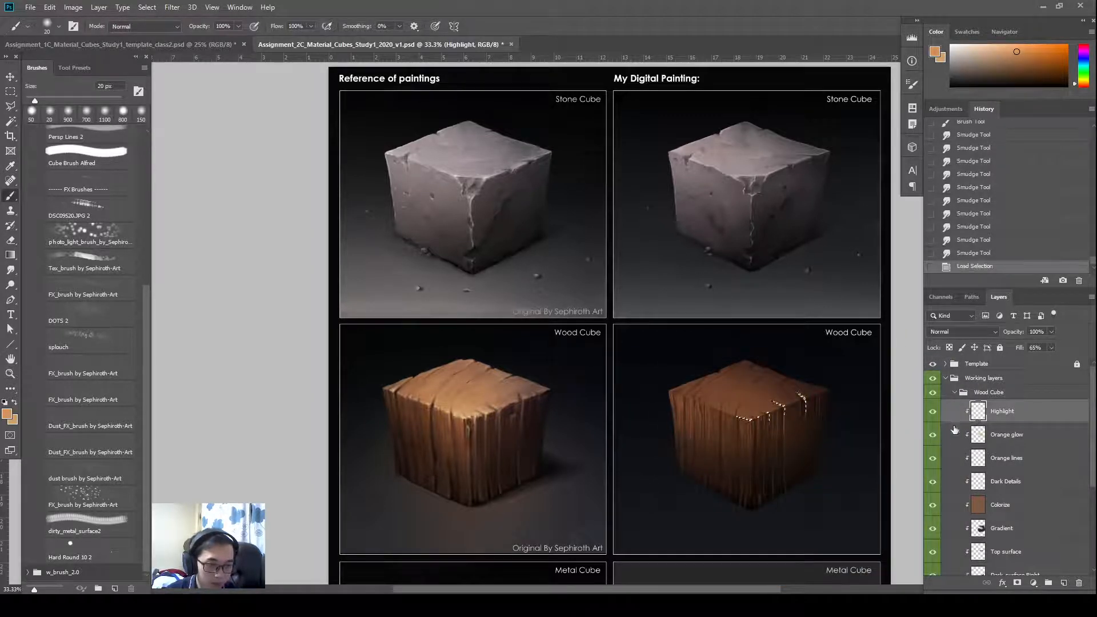
{"action": "key", "text": "shift+F5"}
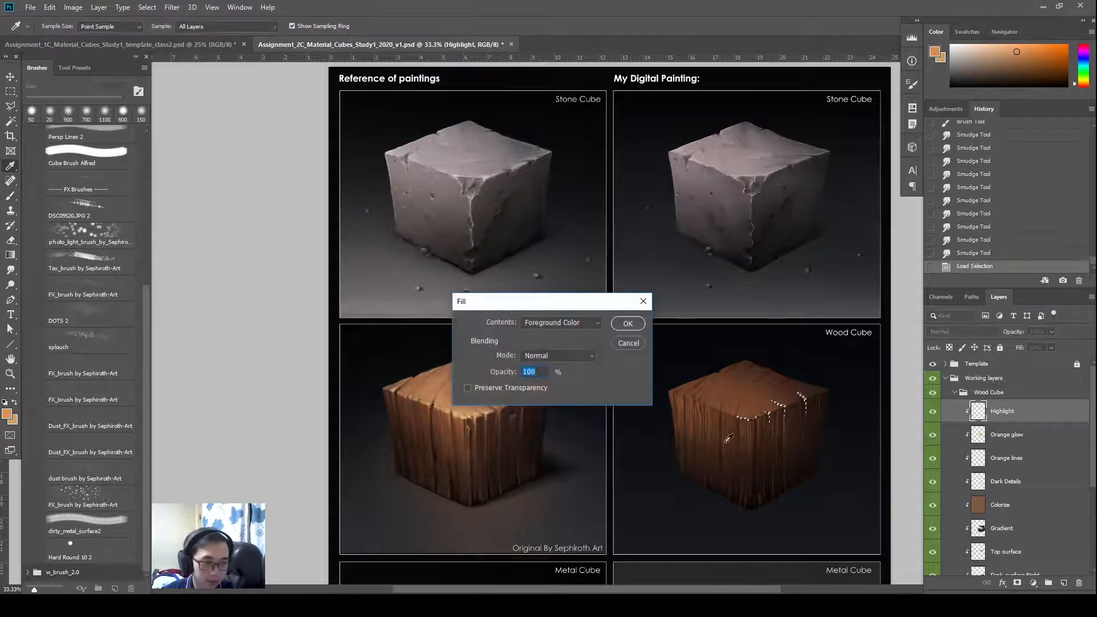
{"action": "key", "text": "Return"}
{"action": "key", "text": "ctrl+d"}
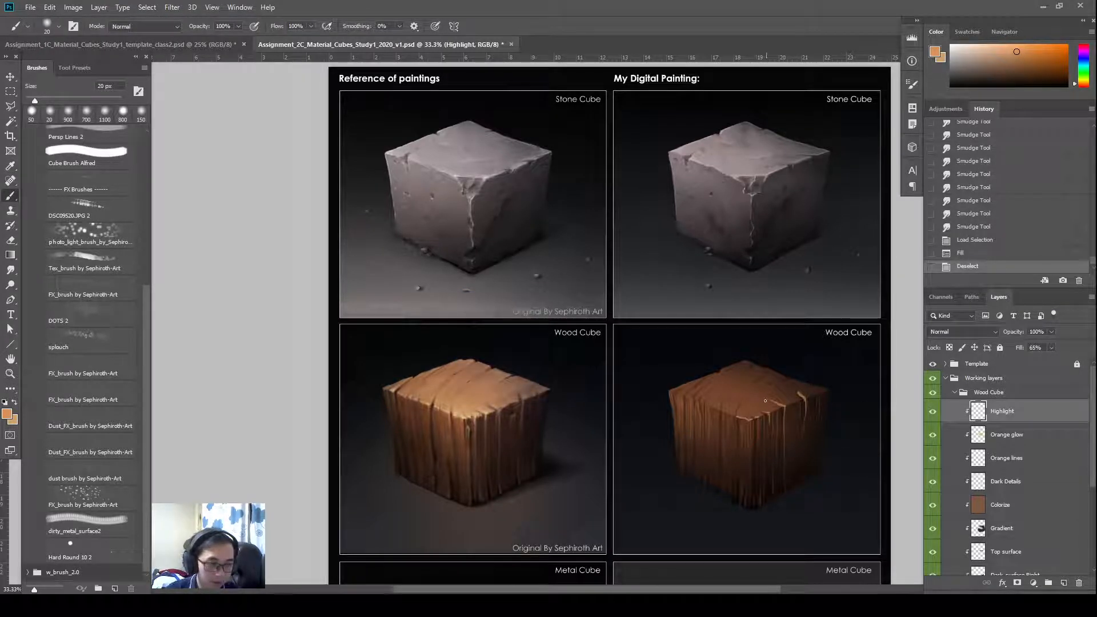
- Smudge the highlight at the notch near the cube's far right corner to taper it
{"action": "key", "text": "r"}
{"action": "left_click_drag", "start_coordinate": [805, 391], "coordinate": [801, 395]}
{"action": "left_click_drag", "start_coordinate": [806, 391], "coordinate": [800, 395]}
{"action": "left_click_drag", "start_coordinate": [807, 392], "coordinate": [803, 396]}
{"action": "left_click_drag", "start_coordinate": [806, 391], "coordinate": [804, 396]}
{"action": "key", "text": "b"}
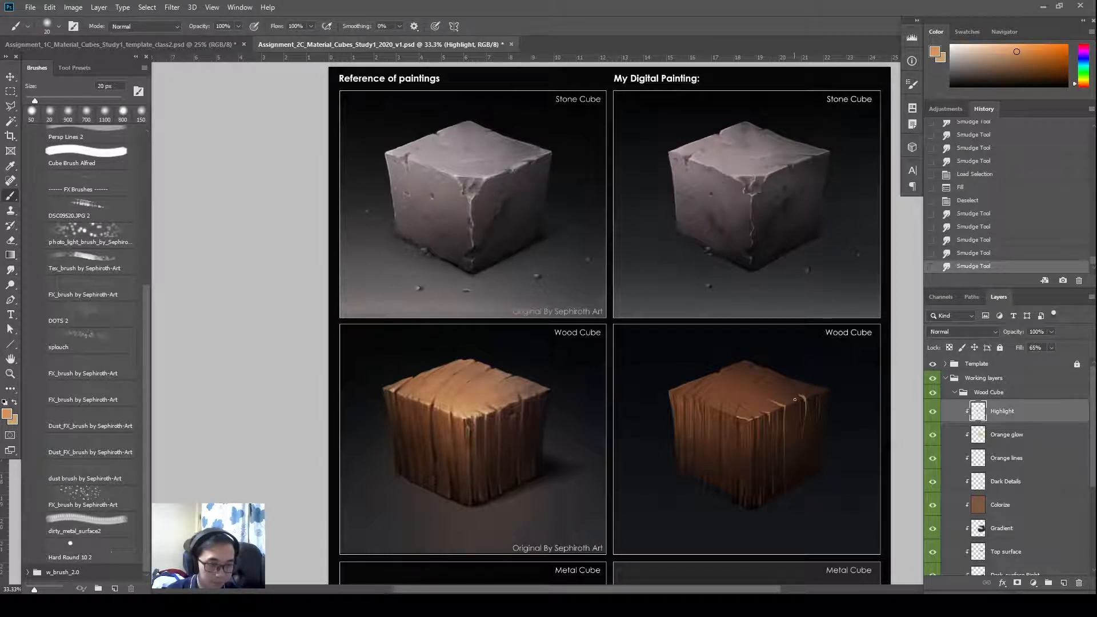
{"action": "left_click", "coordinate": [978, 411], "text": "ctrl"}
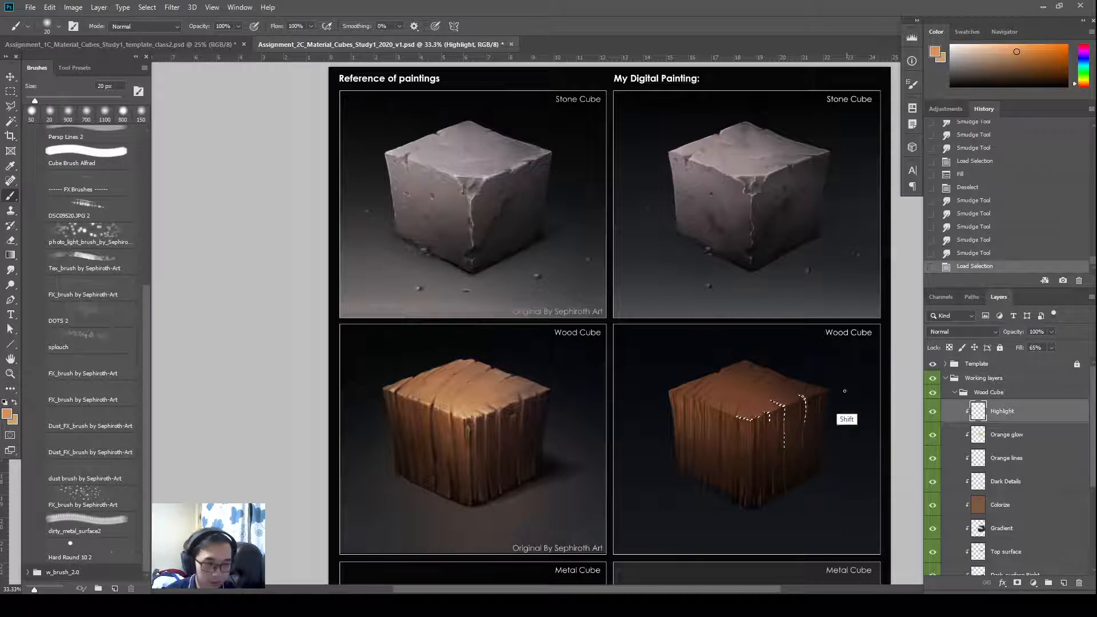
{"action": "key", "text": "shift+F5"}
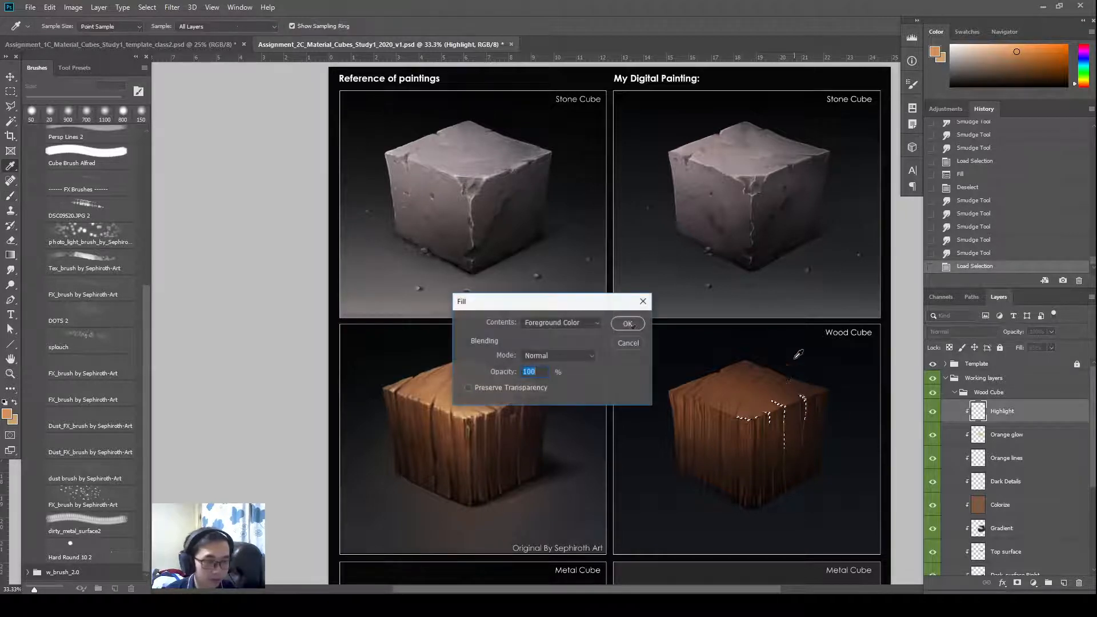
{"action": "left_click", "coordinate": [627, 324]}
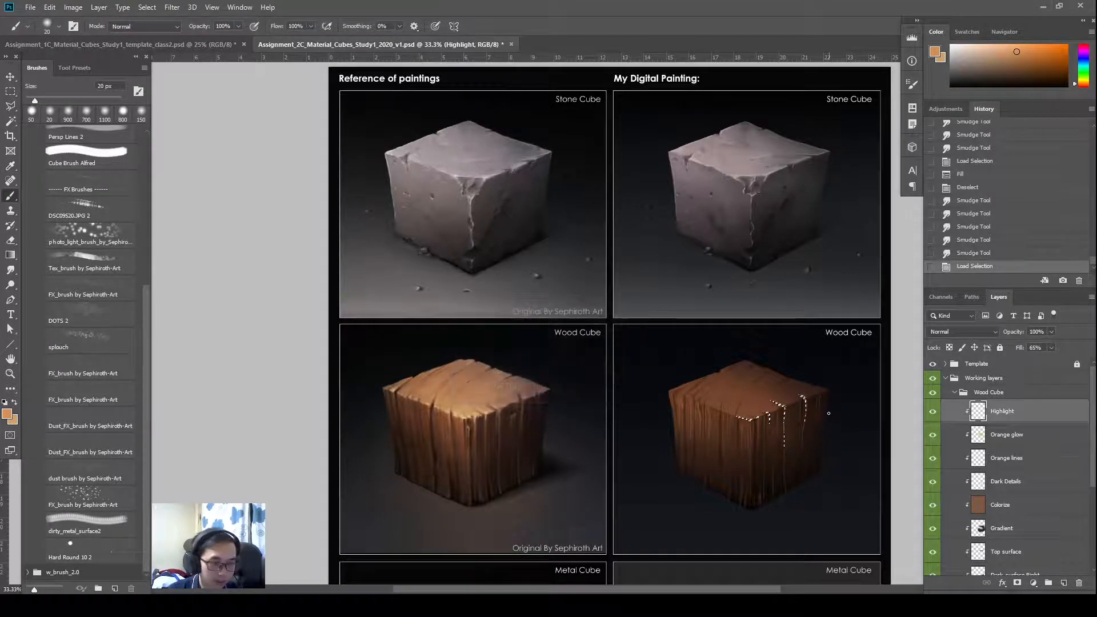
{"action": "key", "text": "ctrl+d"}
- Smudge the highlight at the middle notch of the right face's top edge inward across the top surface
{"action": "key", "text": "r"}
{"action": "left_click_drag", "start_coordinate": [785, 405], "coordinate": [774, 400]}
{"action": "left_click_drag", "start_coordinate": [782, 404], "coordinate": [764, 401]}
{"action": "key", "text": "b"}
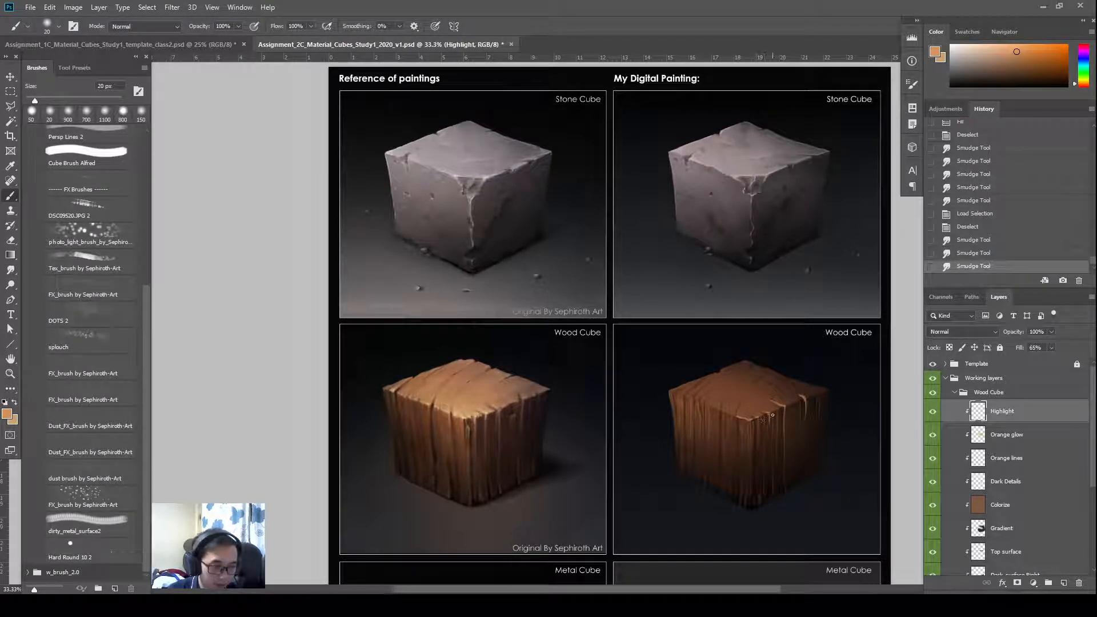
- Paint a vertical grain highlight down the right face and dab small highlights at the top of the front corner
{"action": "mouse_move", "coordinate": [773, 415]}
{"action": "left_mouse_down"}
{"action": "mouse_move", "coordinate": [772, 438]}
{"action": "mouse_move", "coordinate": [790, 451]}
{"action": "mouse_move", "coordinate": [787, 483]}
{"action": "left_mouse_up"}
{"action": "key", "text": "r"}
{"action": "key", "text": "b"}
{"action": "left_click", "coordinate": [755, 420]}
{"action": "left_click", "coordinate": [755, 420]}
{"action": "left_click", "coordinate": [756, 421]}
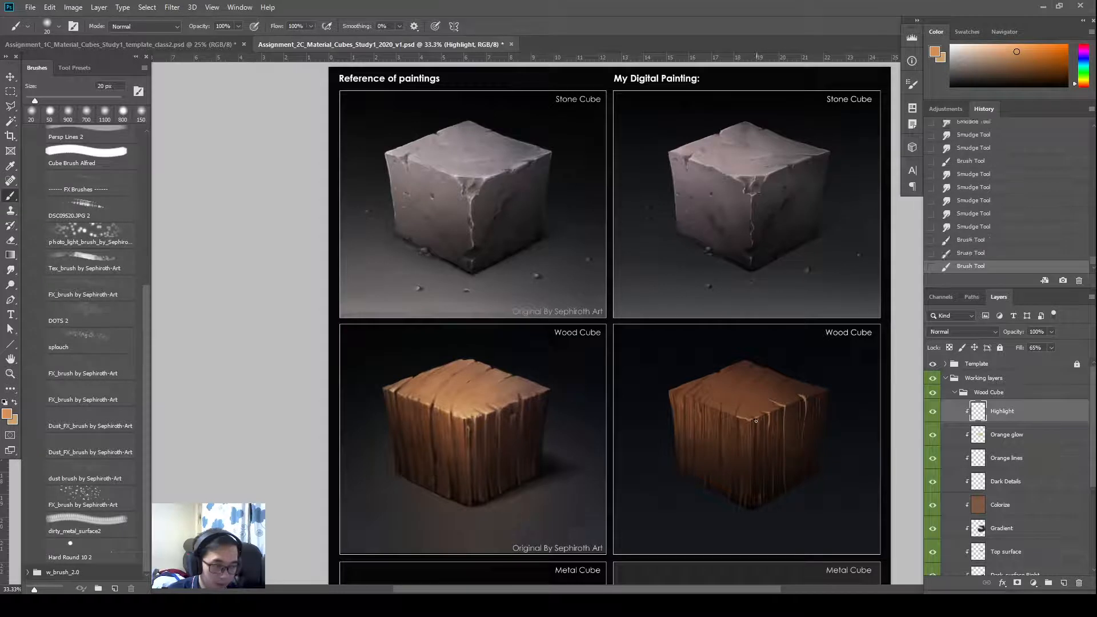
{"action": "left_click", "coordinate": [757, 419]}
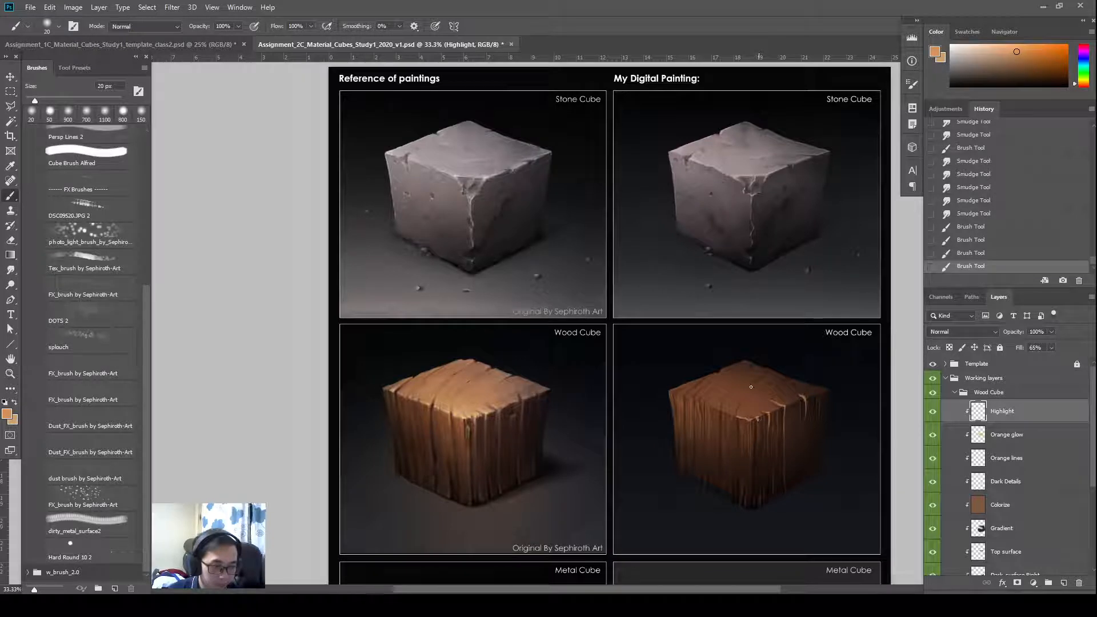
- Paint vertical grain highlights down the right face beside the front edge and toward the bottom, blending each with the Smudge tool
{"action": "key", "text": "ctrl"}
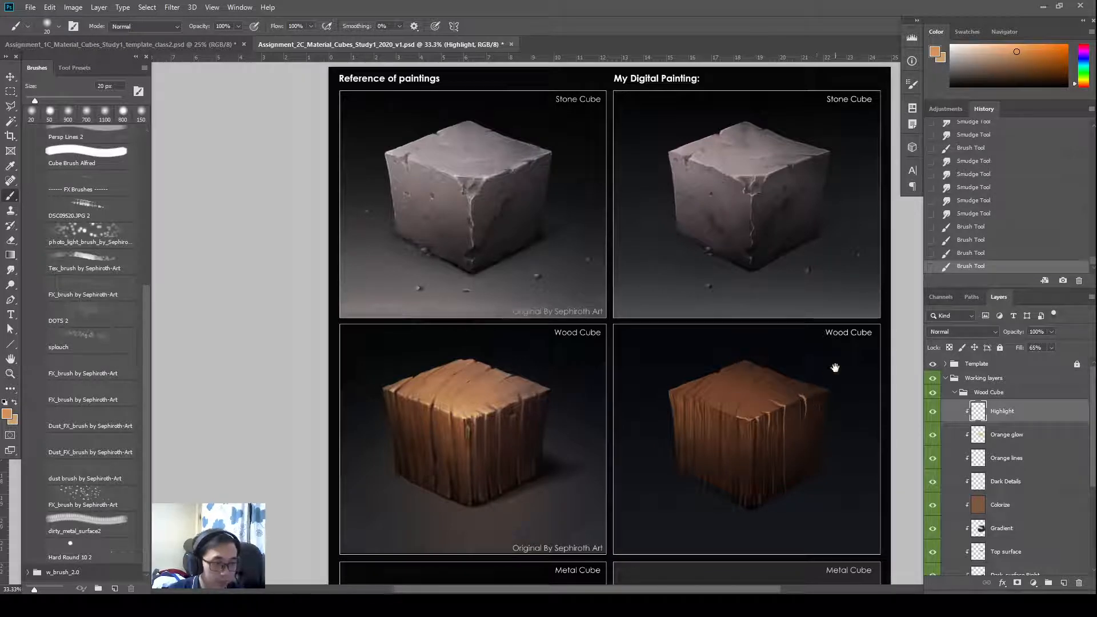
{"action": "key", "text": "ctrl+minus"}
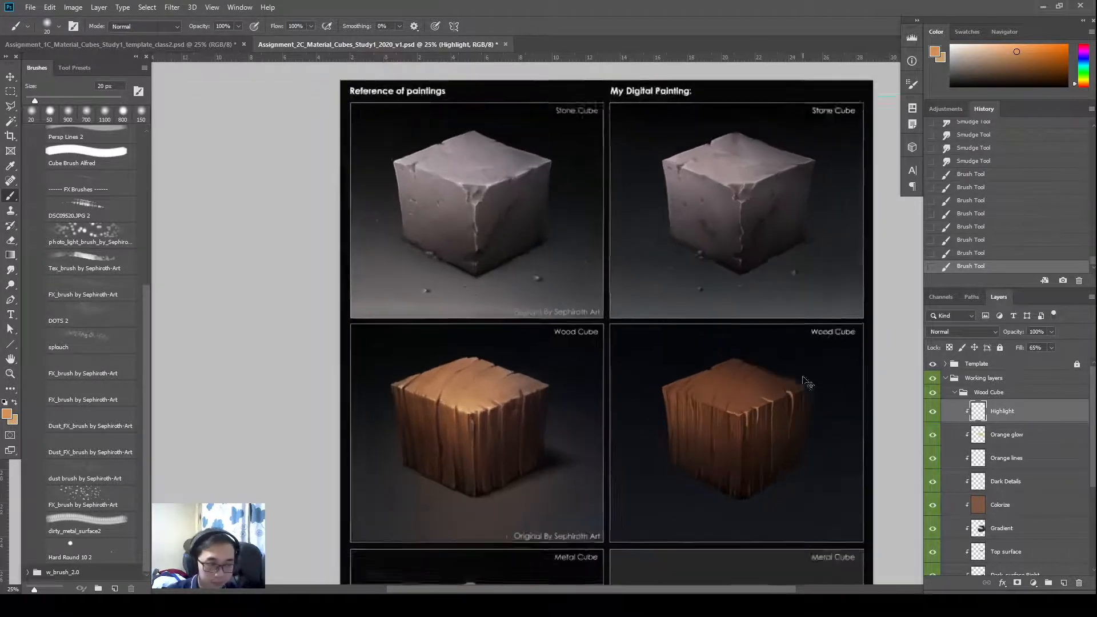
{"action": "key", "text": "ctrl+plus"}
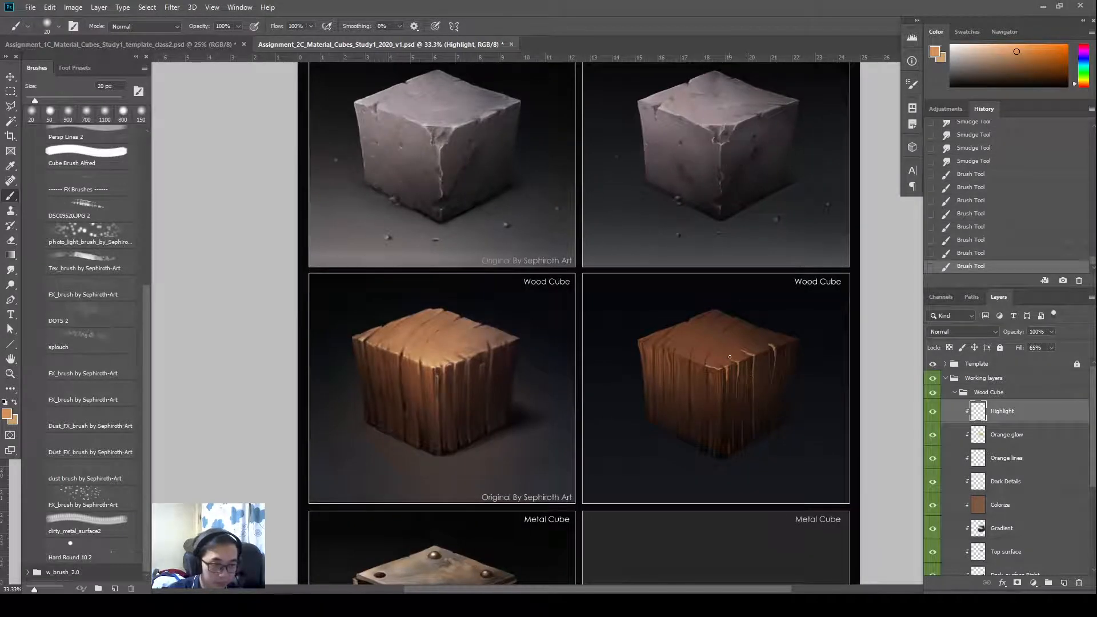
{"action": "left_click_drag", "start_coordinate": [733, 362], "coordinate": [738, 412]}
{"action": "key", "text": "ctrl+z"}
{"action": "mouse_move", "coordinate": [738, 365]}
{"action": "left_mouse_down"}
{"action": "mouse_move", "coordinate": [727, 408]}
{"action": "mouse_move", "coordinate": [742, 430]}
{"action": "left_mouse_up"}
{"action": "key", "text": "r"}
{"action": "key", "text": "b"}
{"action": "mouse_move", "coordinate": [742, 432]}
{"action": "left_mouse_down"}
{"action": "mouse_move", "coordinate": [753, 386]}
{"action": "mouse_move", "coordinate": [740, 453]}
{"action": "mouse_move", "coordinate": [791, 431]}
{"action": "mouse_move", "coordinate": [756, 441]}
{"action": "mouse_move", "coordinate": [758, 429]}
{"action": "mouse_move", "coordinate": [757, 442]}
{"action": "mouse_move", "coordinate": [752, 416]}
{"action": "mouse_move", "coordinate": [756, 438]}
{"action": "mouse_move", "coordinate": [761, 444]}
{"action": "left_mouse_up"}
{"action": "key", "text": "r"}
{"action": "key", "text": "b"}
{"action": "key", "text": "r"}
{"action": "key", "text": "b"}
{"action": "key", "text": "r"}
- Select the lower streak on the right face, stretch it upward with Free Transform, reposition it and deselect
{"action": "key", "text": "m"}
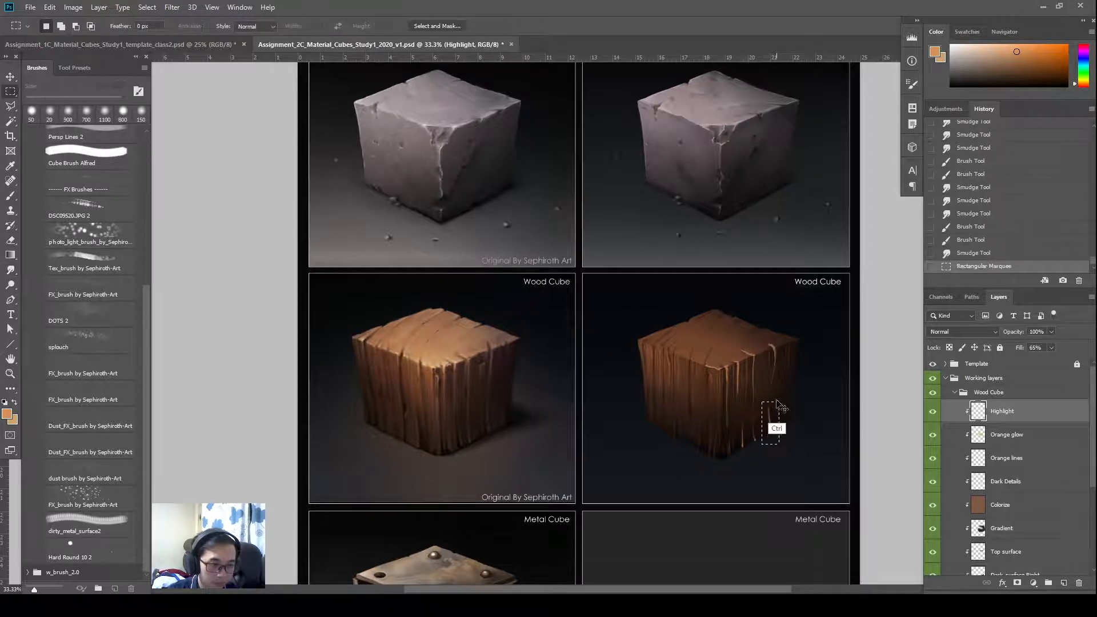
{"action": "key", "text": "ctrl+t"}
{"action": "left_click_drag", "start_coordinate": [771, 398], "coordinate": [775, 354]}
{"action": "key", "text": "Return"}
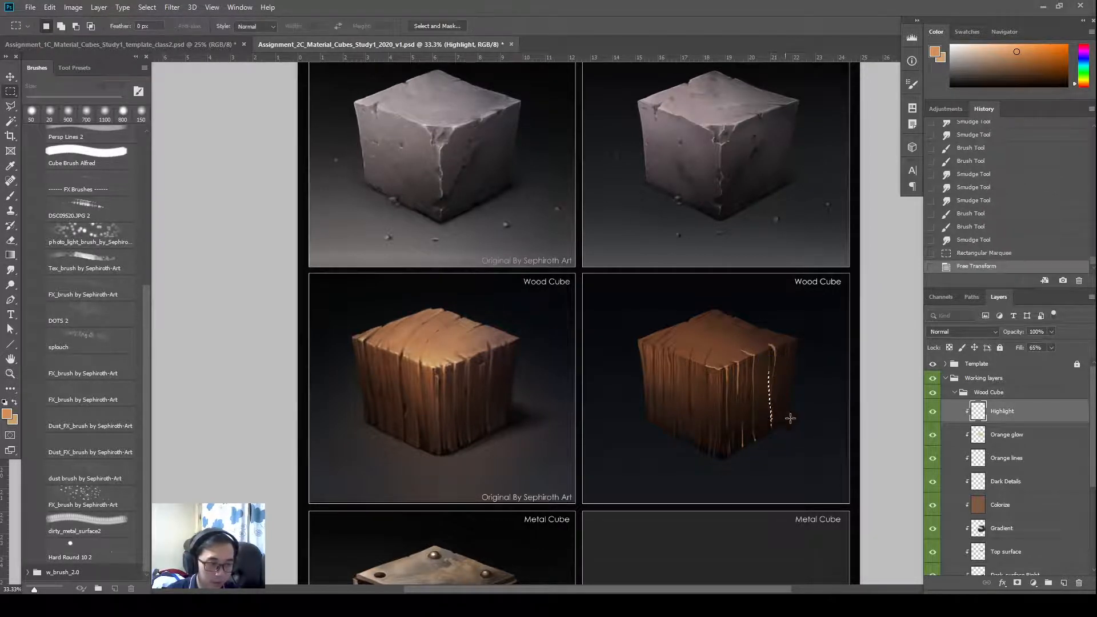
{"action": "key", "text": "v"}
{"action": "mouse_move", "coordinate": [779, 424]}
{"action": "left_mouse_down"}
{"action": "mouse_move", "coordinate": [784, 452]}
{"action": "mouse_move", "coordinate": [773, 403]}
{"action": "left_mouse_up"}
{"action": "key", "text": "ctrl+d"}
- Smudge the right face's streaks and soften their lower ends with a 250 px eraser
{"action": "key", "text": "r"}
{"action": "mouse_move", "coordinate": [773, 403]}
{"action": "left_mouse_down"}
{"action": "mouse_move", "coordinate": [784, 422]}
{"action": "mouse_move", "coordinate": [730, 455]}
{"action": "left_mouse_up"}
{"action": "key", "text": "e"}
{"action": "key", "text": "bracketleft"}
{"action": "key", "text": "bracketleft"}
{"action": "key", "text": "bracketleft"}
{"action": "key", "text": "bracketleft"}
{"action": "key", "text": "bracketleft"}
- Paint a faint grain highlight near the right face's outer edge, smudge it and fade it with the eraser
{"action": "key", "text": "b"}
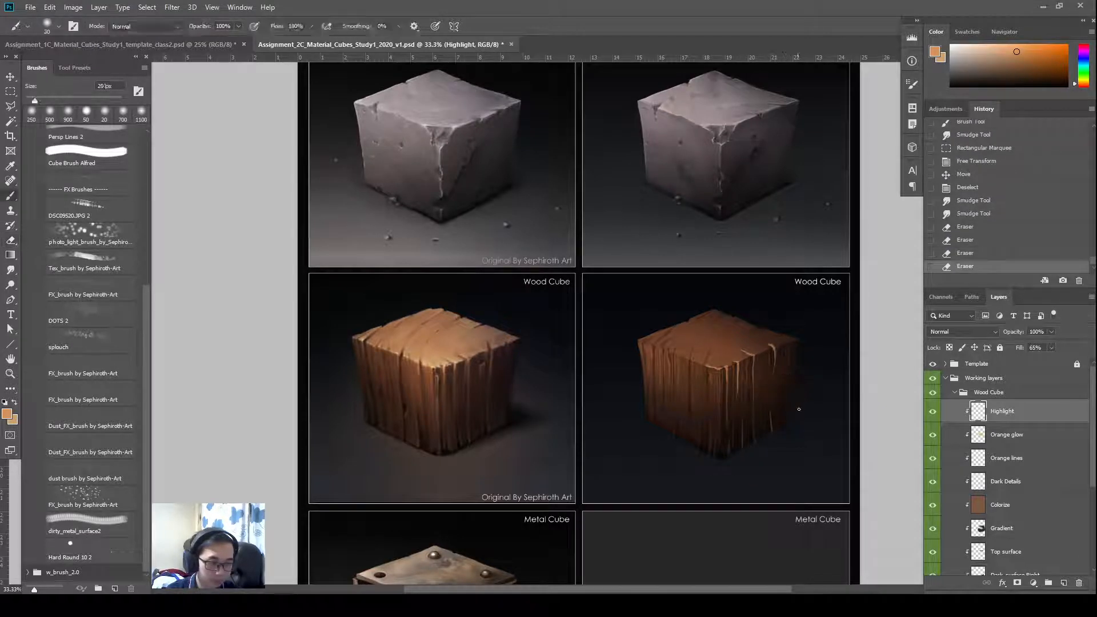
{"action": "left_click_drag", "start_coordinate": [783, 425], "coordinate": [792, 379]}
{"action": "key", "text": "r"}
{"action": "key", "text": "e"}
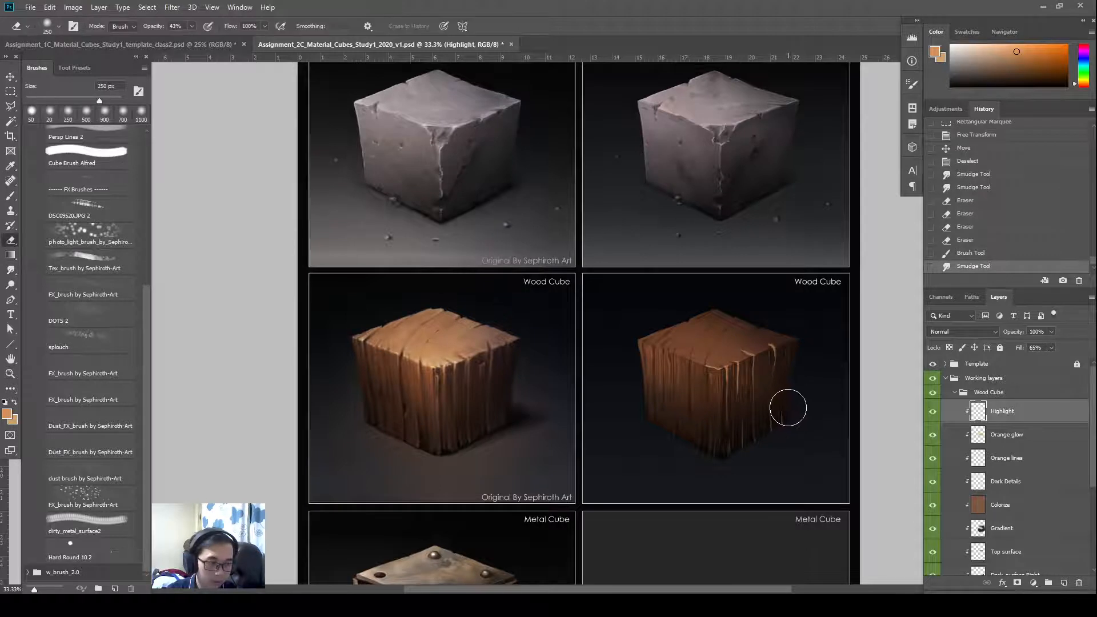
{"action": "mouse_move", "coordinate": [786, 419]}
{"action": "left_mouse_down"}
{"action": "mouse_move", "coordinate": [777, 420]}
{"action": "mouse_move", "coordinate": [790, 423]}
{"action": "left_mouse_up"}
{"action": "key", "text": "b"}
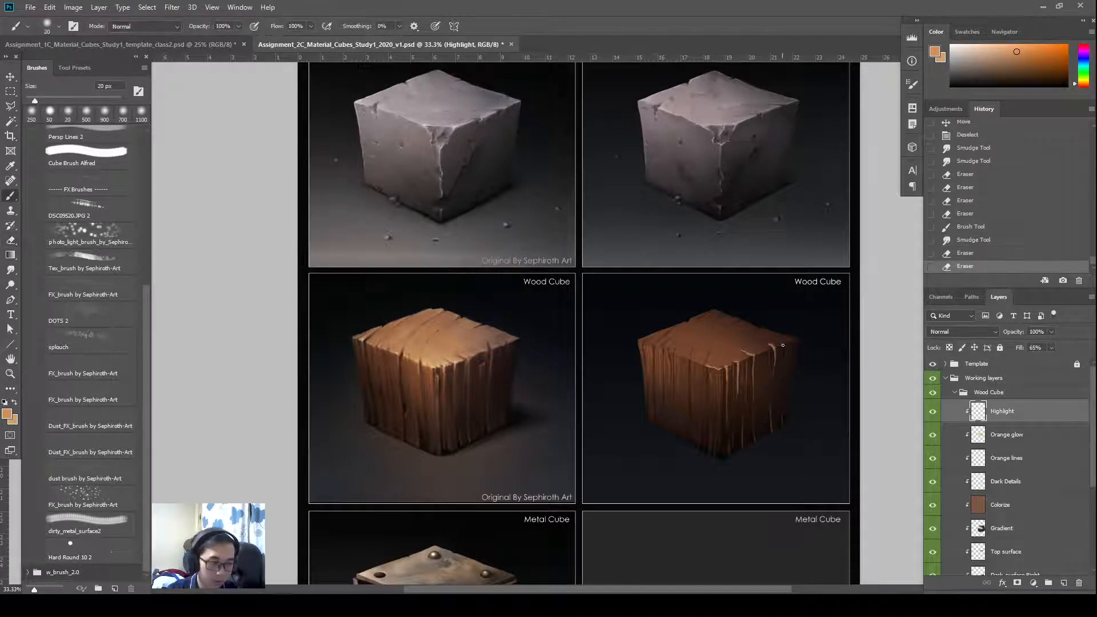
- Paint a highlight at the cube's far right top corner, smudge it and soften the top-edge highlights with a progressively smaller eraser
{"action": "mouse_move", "coordinate": [787, 344]}
{"action": "left_mouse_down"}
{"action": "mouse_move", "coordinate": [806, 334]}
{"action": "mouse_move", "coordinate": [789, 348]}
{"action": "left_mouse_up"}
{"action": "key", "text": "r"}
{"action": "mouse_move", "coordinate": [791, 355]}
{"action": "left_mouse_down"}
{"action": "mouse_move", "coordinate": [786, 335]}
{"action": "mouse_move", "coordinate": [799, 332]}
{"action": "mouse_move", "coordinate": [783, 339]}
{"action": "left_mouse_up"}
{"action": "key", "text": "e"}
{"action": "mouse_move", "coordinate": [782, 339]}
{"action": "left_mouse_down"}
{"action": "mouse_move", "coordinate": [787, 327]}
{"action": "mouse_move", "coordinate": [750, 353]}
{"action": "mouse_move", "coordinate": [774, 343]}
{"action": "mouse_move", "coordinate": [738, 345]}
{"action": "mouse_move", "coordinate": [764, 345]}
{"action": "mouse_move", "coordinate": [747, 349]}
{"action": "left_mouse_up"}
{"action": "key", "text": "bracketleft"}
{"action": "key", "text": "bracketleft"}
{"action": "key", "text": "bracketleft"}
{"action": "key", "text": "bracketleft"}
{"action": "key", "text": "bracketleft"}
{"action": "key", "text": "bracketleft"}
- Rework the top-edge highlight just beyond the front corner with the Smudge and Brush tools, undoing unwanted strokes
{"action": "key", "text": "r"}
{"action": "key", "text": "ctrl+z"}
{"action": "key", "text": "e"}
{"action": "key", "text": "r"}
{"action": "mouse_move", "coordinate": [749, 354]}
{"action": "left_mouse_down"}
{"action": "mouse_move", "coordinate": [772, 341]}
{"action": "mouse_move", "coordinate": [751, 360]}
{"action": "left_mouse_up"}
{"action": "key", "text": "b"}
{"action": "key", "text": "r"}
{"action": "key", "text": "b"}
{"action": "key", "text": "ctrl+z"}
{"action": "key", "text": "r"}
- Paint small highlights along the right face's top edge between the notches and blend them with the Smudge tool
{"action": "key", "text": "b"}
{"action": "left_click", "coordinate": [751, 361]}
{"action": "left_click_drag", "start_coordinate": [753, 360], "coordinate": [751, 360]}
{"action": "mouse_move", "coordinate": [755, 359]}
{"action": "left_mouse_down"}
{"action": "mouse_move", "coordinate": [743, 352]}
{"action": "mouse_move", "coordinate": [777, 354]}
{"action": "left_mouse_up"}
{"action": "key", "text": "r"}
{"action": "key", "text": "b"}
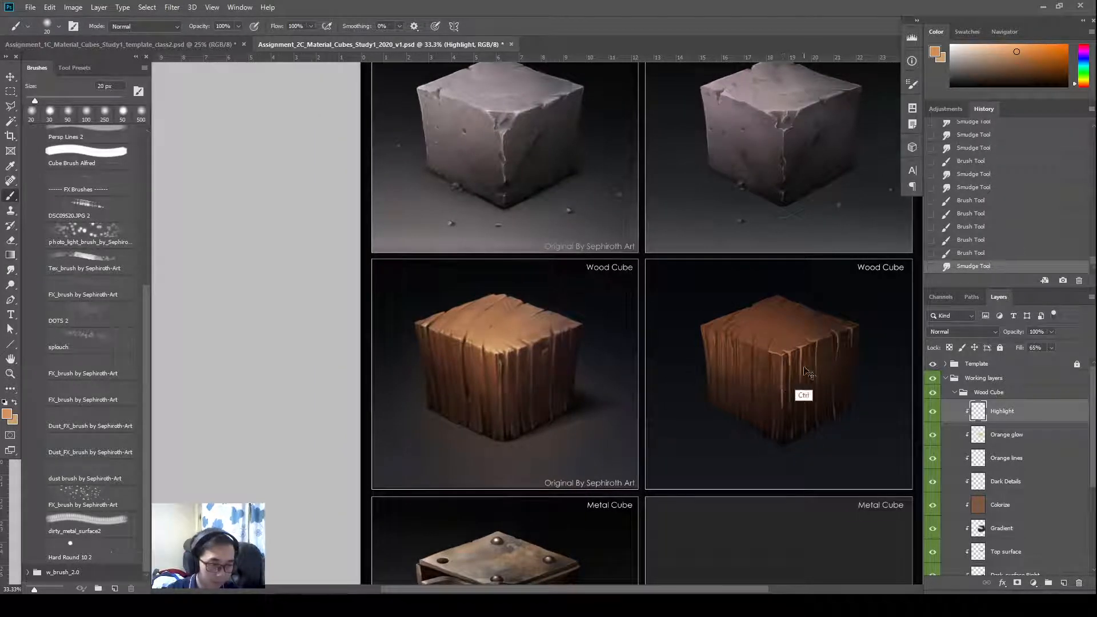
- Paint a highlight on the upper part of the cube's front vertical edge, smudge it downward and fade it with the eraser
{"action": "left_click_drag", "start_coordinate": [782, 368], "coordinate": [785, 366]}
{"action": "left_click_drag", "start_coordinate": [786, 366], "coordinate": [789, 363]}
{"action": "left_click_drag", "start_coordinate": [790, 363], "coordinate": [784, 370]}
{"action": "left_click_drag", "start_coordinate": [784, 367], "coordinate": [784, 371]}
{"action": "left_click_drag", "start_coordinate": [785, 368], "coordinate": [784, 370]}
{"action": "left_click_drag", "start_coordinate": [785, 368], "coordinate": [784, 371]}
{"action": "key", "text": "r"}
{"action": "left_click_drag", "start_coordinate": [784, 369], "coordinate": [783, 378]}
{"action": "left_click_drag", "start_coordinate": [783, 376], "coordinate": [786, 392]}
{"action": "key", "text": "e"}
{"action": "left_click_drag", "start_coordinate": [787, 392], "coordinate": [789, 431]}
{"action": "left_click_drag", "start_coordinate": [787, 426], "coordinate": [785, 410]}
- Brush small bright highlights around the wood cube's front top corner and just below it
{"action": "key", "text": "b"}
{"action": "left_click", "coordinate": [785, 392]}
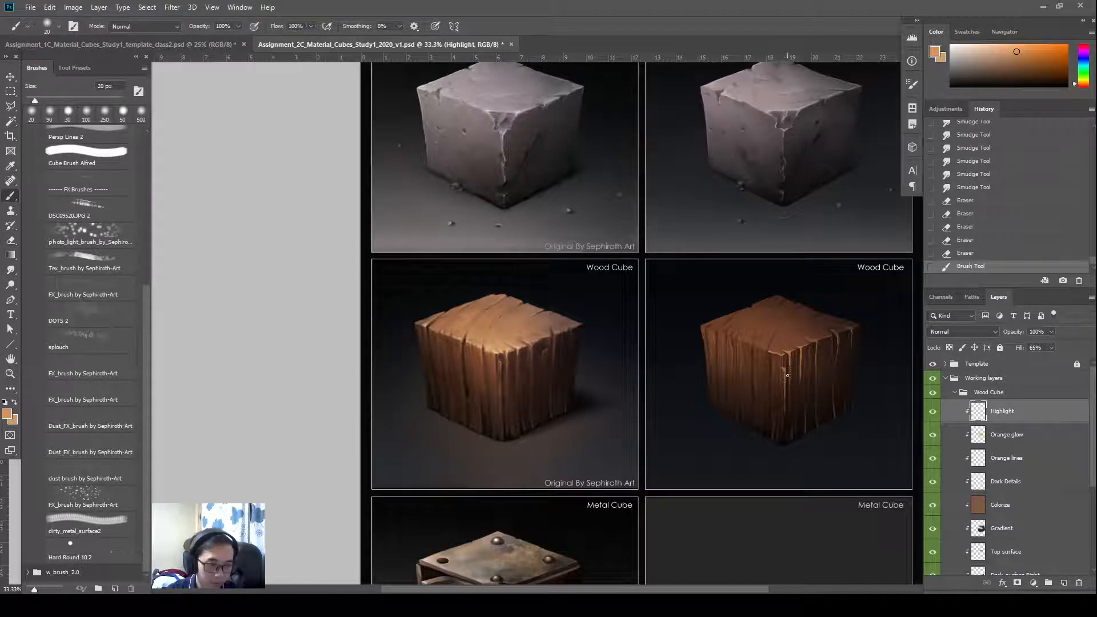
{"action": "left_click_drag", "start_coordinate": [780, 358], "coordinate": [782, 359]}
{"action": "left_click_drag", "start_coordinate": [781, 357], "coordinate": [783, 361]}
{"action": "left_click_drag", "start_coordinate": [782, 359], "coordinate": [785, 363]}
{"action": "left_click_drag", "start_coordinate": [783, 360], "coordinate": [786, 365]}
{"action": "left_click_drag", "start_coordinate": [785, 359], "coordinate": [785, 363]}
- Smudge the front corner highlights into the vertical edge, left face and top surface
{"action": "key", "text": "r"}
{"action": "left_click_drag", "start_coordinate": [786, 360], "coordinate": [785, 364]}
{"action": "left_click_drag", "start_coordinate": [785, 360], "coordinate": [784, 364]}
{"action": "left_click_drag", "start_coordinate": [784, 361], "coordinate": [780, 359]}
{"action": "key", "text": "b"}
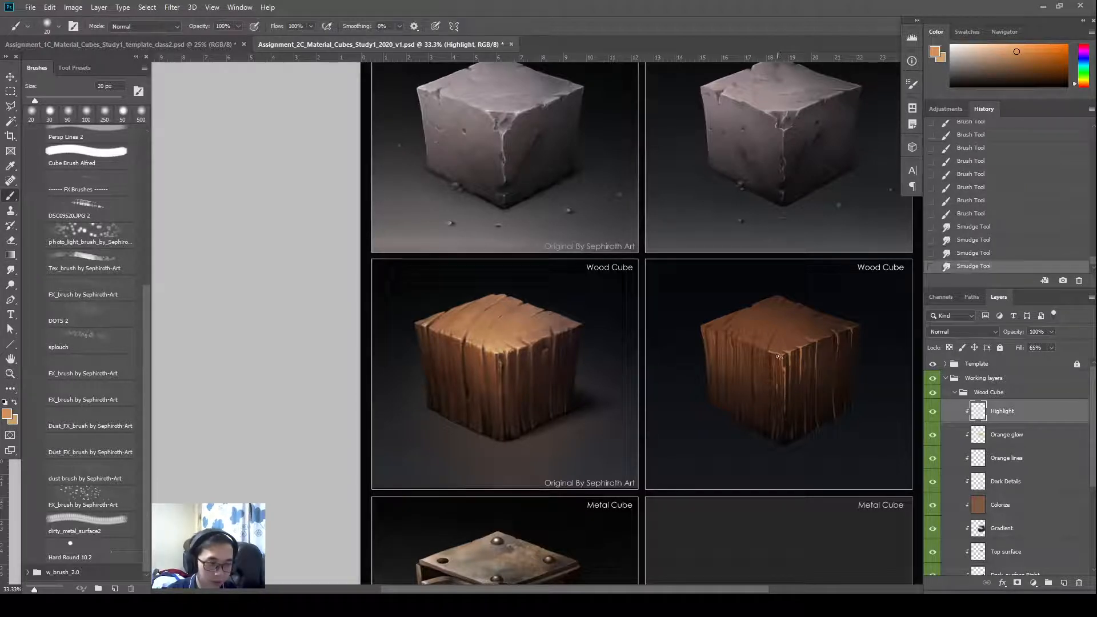
{"action": "key", "text": "r"}
{"action": "left_click_drag", "start_coordinate": [780, 363], "coordinate": [773, 372]}
{"action": "mouse_move", "coordinate": [774, 357]}
{"action": "left_mouse_down"}
{"action": "mouse_move", "coordinate": [773, 370]}
{"action": "mouse_move", "coordinate": [772, 340]}
{"action": "left_mouse_up"}
{"action": "left_click_drag", "start_coordinate": [770, 350], "coordinate": [773, 337]}
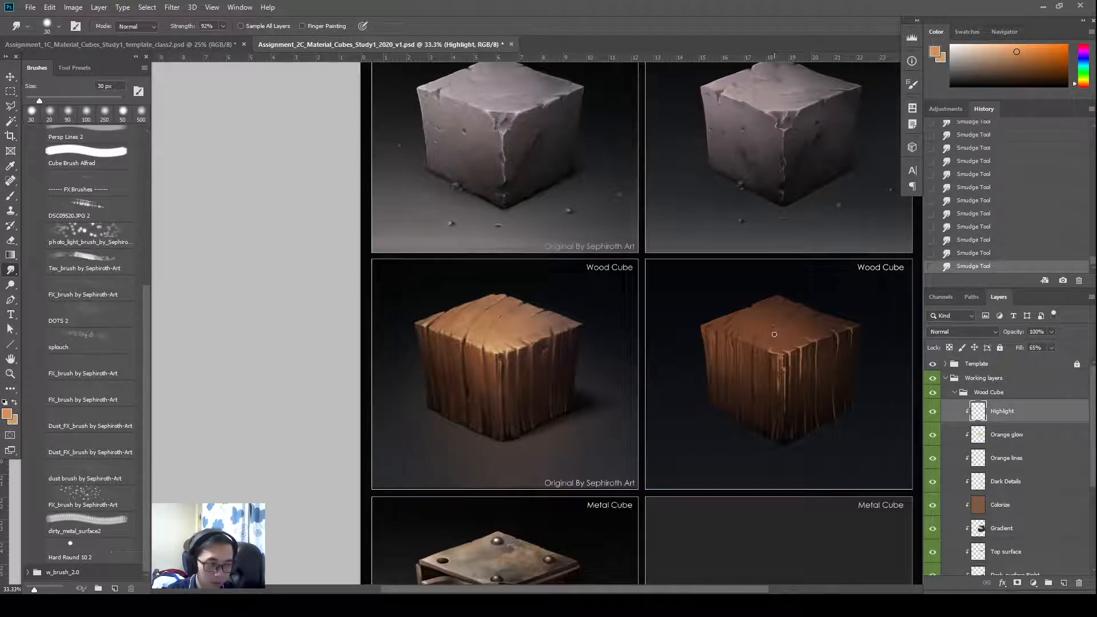
- Paint short highlights along the left face's top edge, starting beside the front corner
{"action": "key", "text": "b"}
{"action": "left_click", "coordinate": [759, 345]}
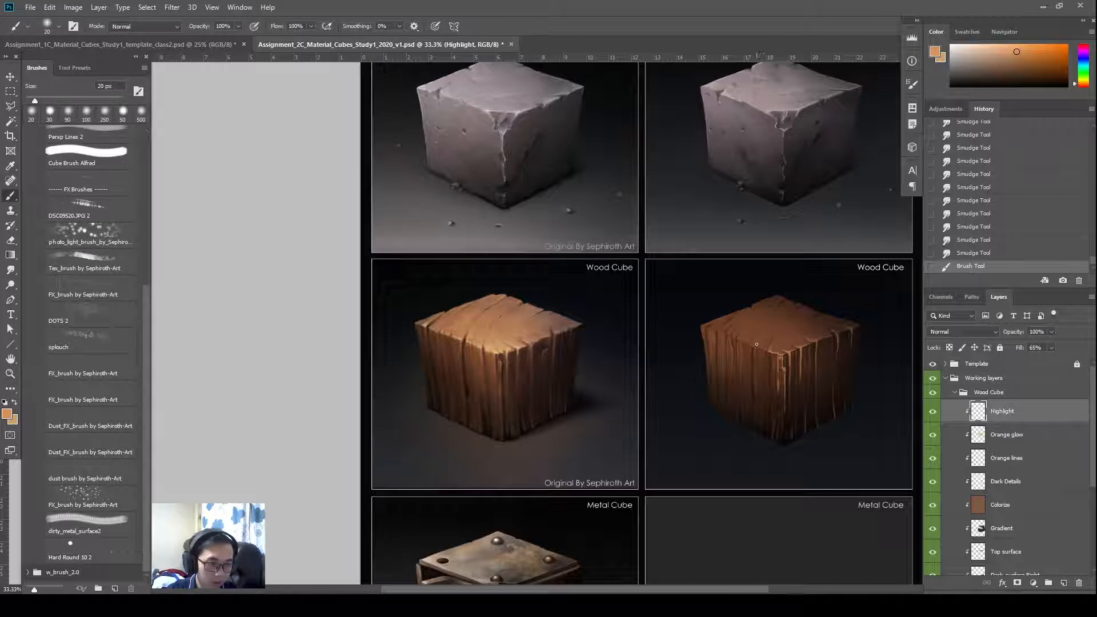
{"action": "left_click", "coordinate": [756, 346]}
{"action": "left_click", "coordinate": [755, 346]}
{"action": "left_click_drag", "start_coordinate": [755, 347], "coordinate": [752, 344]}
{"action": "left_click_drag", "start_coordinate": [757, 347], "coordinate": [753, 344]}
{"action": "left_click_drag", "start_coordinate": [759, 347], "coordinate": [757, 345]}
{"action": "left_click_drag", "start_coordinate": [762, 347], "coordinate": [758, 345]}
{"action": "left_click_drag", "start_coordinate": [764, 348], "coordinate": [762, 347]}
{"action": "mouse_move", "coordinate": [767, 349]}
{"action": "left_mouse_down"}
{"action": "mouse_move", "coordinate": [759, 335]}
{"action": "mouse_move", "coordinate": [747, 340]}
{"action": "left_mouse_up"}
- Smudge the left face's top-edge highlights along the edge and slightly down into the wood grain
{"action": "key", "text": "r"}
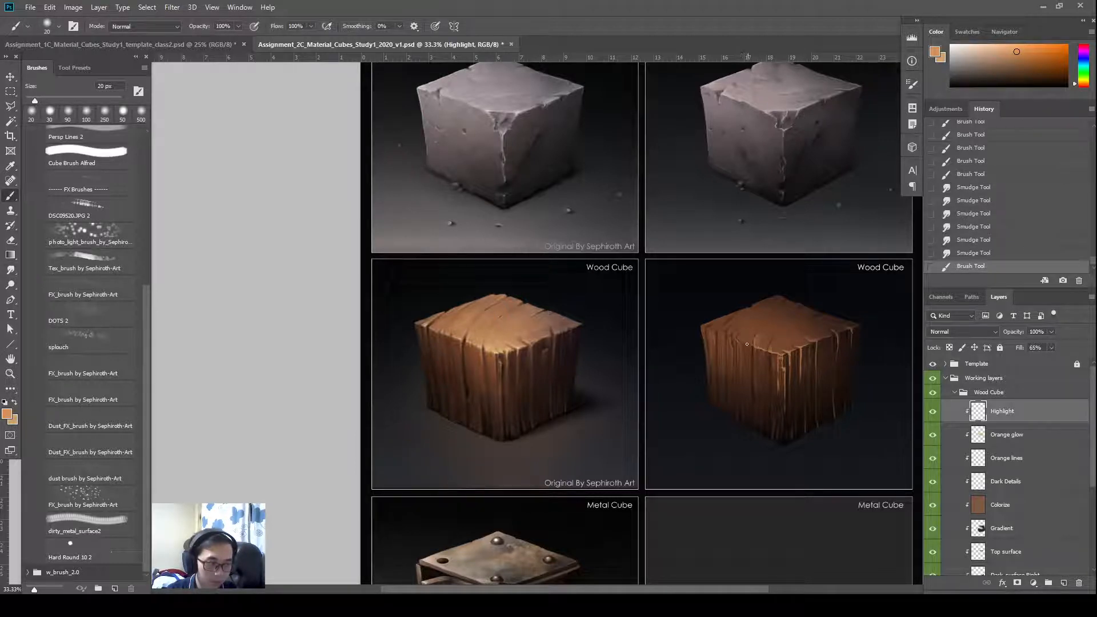
{"action": "left_click_drag", "start_coordinate": [747, 343], "coordinate": [757, 346]}
{"action": "left_click_drag", "start_coordinate": [746, 343], "coordinate": [754, 346]}
{"action": "mouse_move", "coordinate": [743, 342]}
{"action": "left_mouse_down"}
{"action": "mouse_move", "coordinate": [751, 344]}
{"action": "mouse_move", "coordinate": [748, 325]}
{"action": "mouse_move", "coordinate": [740, 336]}
{"action": "left_mouse_up"}
{"action": "key", "text": "r"}
{"action": "mouse_move", "coordinate": [746, 343]}
{"action": "left_mouse_down"}
{"action": "mouse_move", "coordinate": [749, 366]}
{"action": "mouse_move", "coordinate": [746, 350]}
{"action": "left_mouse_up"}
{"action": "left_click_drag", "start_coordinate": [748, 353], "coordinate": [746, 341]}
{"action": "left_click_drag", "start_coordinate": [745, 342], "coordinate": [745, 337]}
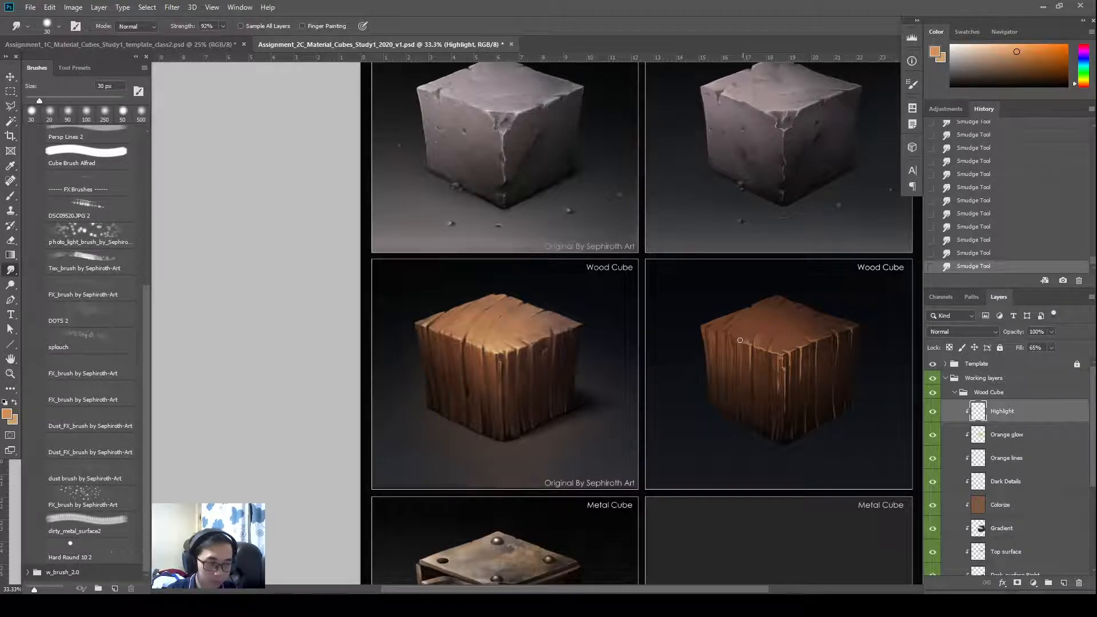
- Extend the highlight along the left face's top edge toward the far left corner, alternating Brush and Smudge strokes
{"action": "key", "text": "b"}
{"action": "left_click_drag", "start_coordinate": [739, 342], "coordinate": [740, 326]}
{"action": "key", "text": "r"}
{"action": "mouse_move", "coordinate": [740, 326]}
{"action": "left_mouse_down"}
{"action": "mouse_move", "coordinate": [732, 319]}
{"action": "mouse_move", "coordinate": [733, 336]}
{"action": "left_mouse_up"}
{"action": "key", "text": "b"}
{"action": "mouse_move", "coordinate": [734, 337]}
{"action": "left_mouse_down"}
{"action": "mouse_move", "coordinate": [763, 303]}
{"action": "mouse_move", "coordinate": [716, 328]}
{"action": "left_mouse_up"}
{"action": "key", "text": "r"}
{"action": "key", "text": "e"}
- Paint highlights at the cube's far left top corner and smudge them in toward the top surface
{"action": "key", "text": "b"}
{"action": "left_click_drag", "start_coordinate": [715, 329], "coordinate": [712, 328]}
{"action": "left_click_drag", "start_coordinate": [713, 329], "coordinate": [707, 329]}
{"action": "left_click_drag", "start_coordinate": [709, 328], "coordinate": [728, 321]}
{"action": "key", "text": "r"}
{"action": "key", "text": "b"}
{"action": "key", "text": "r"}
{"action": "mouse_move", "coordinate": [720, 330]}
{"action": "left_mouse_down"}
{"action": "mouse_move", "coordinate": [811, 306]}
{"action": "mouse_move", "coordinate": [786, 298]}
{"action": "mouse_move", "coordinate": [762, 336]}
{"action": "mouse_move", "coordinate": [767, 317]}
{"action": "mouse_move", "coordinate": [803, 294]}
{"action": "mouse_move", "coordinate": [778, 312]}
{"action": "mouse_move", "coordinate": [803, 311]}
{"action": "mouse_move", "coordinate": [778, 329]}
{"action": "left_mouse_up"}
- Add faint highlights beside the cracks on the cube's top surface and blend them with the Smudge tool and eraser
{"action": "key", "text": "b"}
{"action": "key", "text": "r"}
{"action": "key", "text": "e"}
{"action": "key", "text": "b"}
{"action": "left_click_drag", "start_coordinate": [779, 327], "coordinate": [774, 334]}
{"action": "key", "text": "r"}
{"action": "left_click_drag", "start_coordinate": [781, 325], "coordinate": [775, 333]}
{"action": "mouse_move", "coordinate": [781, 325]}
{"action": "left_mouse_down"}
{"action": "mouse_move", "coordinate": [774, 335]}
{"action": "mouse_move", "coordinate": [788, 324]}
{"action": "left_mouse_up"}
{"action": "mouse_move", "coordinate": [794, 321]}
{"action": "left_mouse_down"}
{"action": "mouse_move", "coordinate": [801, 314]}
{"action": "mouse_move", "coordinate": [778, 328]}
{"action": "mouse_move", "coordinate": [788, 324]}
{"action": "mouse_move", "coordinate": [778, 299]}
{"action": "mouse_move", "coordinate": [762, 305]}
{"action": "mouse_move", "coordinate": [772, 293]}
{"action": "mouse_move", "coordinate": [742, 316]}
{"action": "mouse_move", "coordinate": [753, 309]}
{"action": "left_mouse_up"}
{"action": "key", "text": "e"}
{"action": "key", "text": "b"}
{"action": "key", "text": "r"}
{"action": "left_click_drag", "start_coordinate": [758, 305], "coordinate": [766, 300]}
- Paint a vertical grain highlight on the left face beside the front corner and smudge it down to the bottom edge
{"action": "key", "text": "b"}
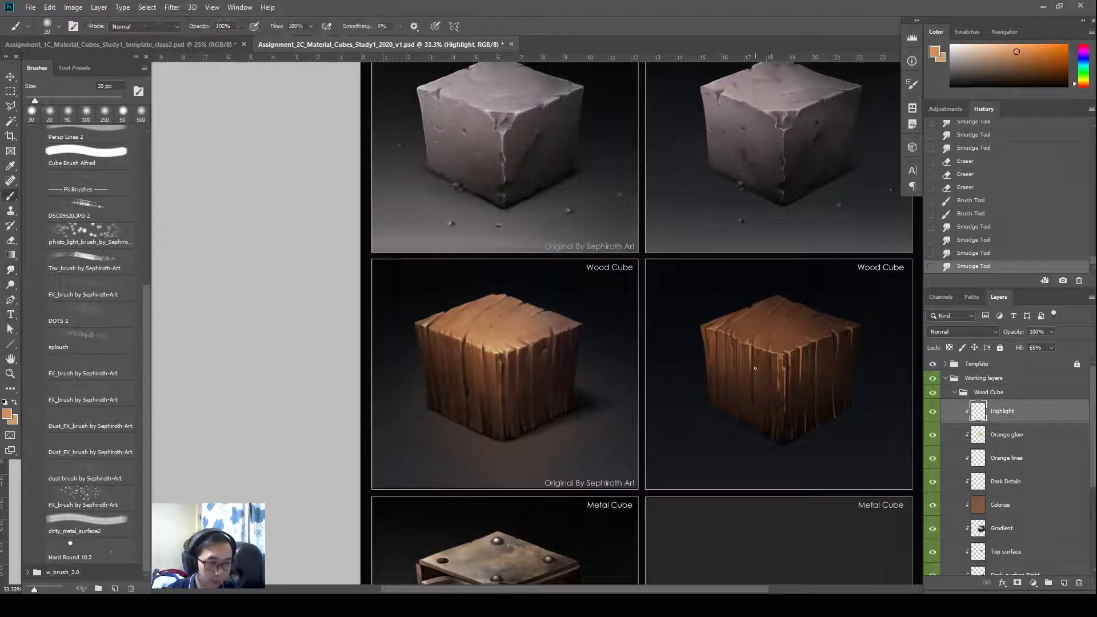
{"action": "left_click_drag", "start_coordinate": [770, 351], "coordinate": [771, 347]}
{"action": "left_click_drag", "start_coordinate": [770, 350], "coordinate": [766, 366]}
{"action": "left_click_drag", "start_coordinate": [766, 350], "coordinate": [767, 378]}
{"action": "key", "text": "r"}
{"action": "key", "text": "ctrl+z"}
{"action": "mouse_move", "coordinate": [767, 364]}
{"action": "left_mouse_down"}
{"action": "mouse_move", "coordinate": [767, 384]}
{"action": "mouse_move", "coordinate": [768, 344]}
{"action": "left_mouse_up"}
{"action": "mouse_move", "coordinate": [768, 345]}
{"action": "left_mouse_down"}
{"action": "mouse_move", "coordinate": [765, 391]}
{"action": "mouse_move", "coordinate": [777, 424]}
{"action": "mouse_move", "coordinate": [762, 451]}
{"action": "mouse_move", "coordinate": [764, 407]}
{"action": "mouse_move", "coordinate": [764, 422]}
{"action": "left_mouse_up"}
{"action": "key", "text": "b"}
{"action": "key", "text": "r"}
{"action": "mouse_move", "coordinate": [762, 439]}
{"action": "left_mouse_down"}
{"action": "mouse_move", "coordinate": [762, 426]}
{"action": "mouse_move", "coordinate": [763, 439]}
{"action": "left_mouse_up"}
{"action": "left_click_drag", "start_coordinate": [763, 441], "coordinate": [763, 453]}
- Fade the lower parts of the grain highlights on both side faces with a 90 px eraser
{"action": "key", "text": "b"}
{"action": "key", "text": "e"}
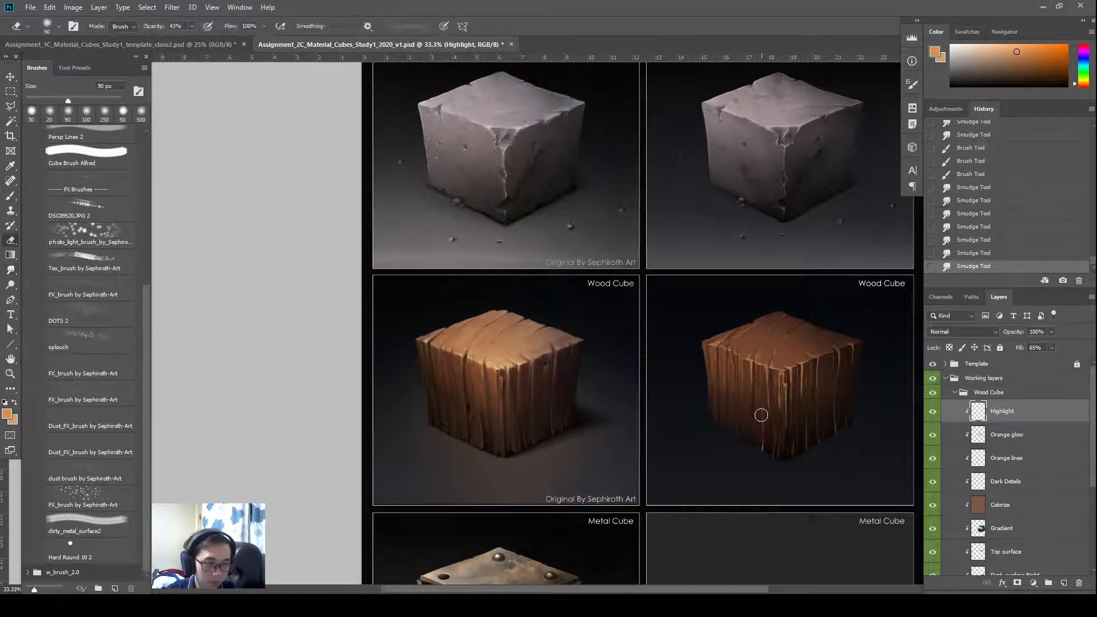
{"action": "left_click_drag", "start_coordinate": [762, 414], "coordinate": [757, 473]}
{"action": "mouse_move", "coordinate": [788, 430]}
{"action": "left_mouse_down"}
{"action": "mouse_move", "coordinate": [791, 403]}
{"action": "mouse_move", "coordinate": [808, 460]}
{"action": "left_mouse_up"}
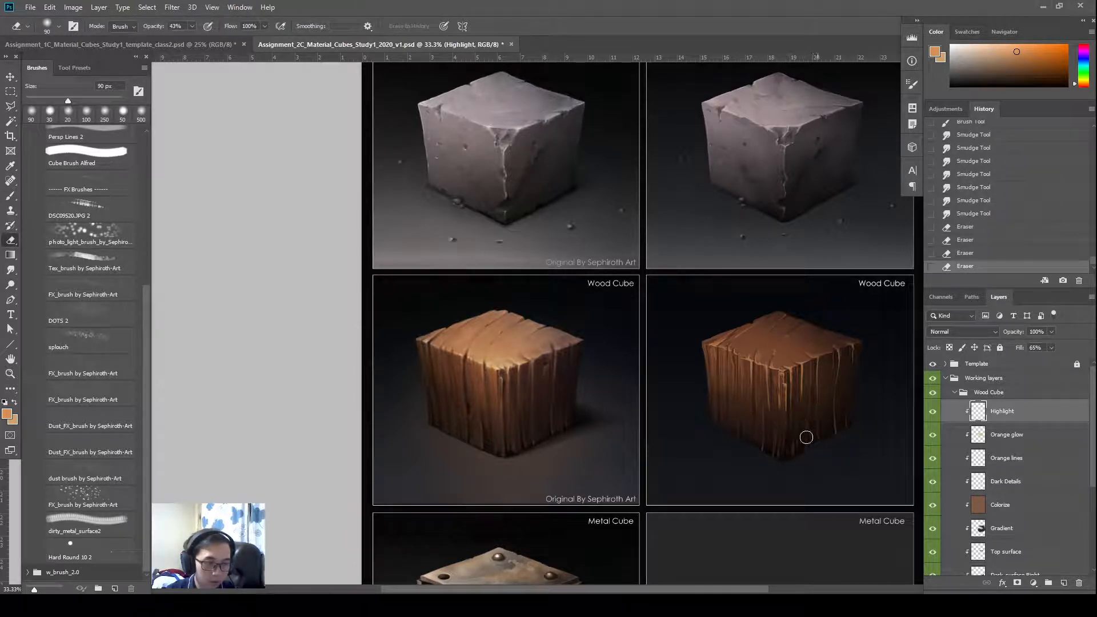
{"action": "left_click_drag", "start_coordinate": [816, 412], "coordinate": [845, 421]}
{"action": "left_click", "coordinate": [840, 411]}
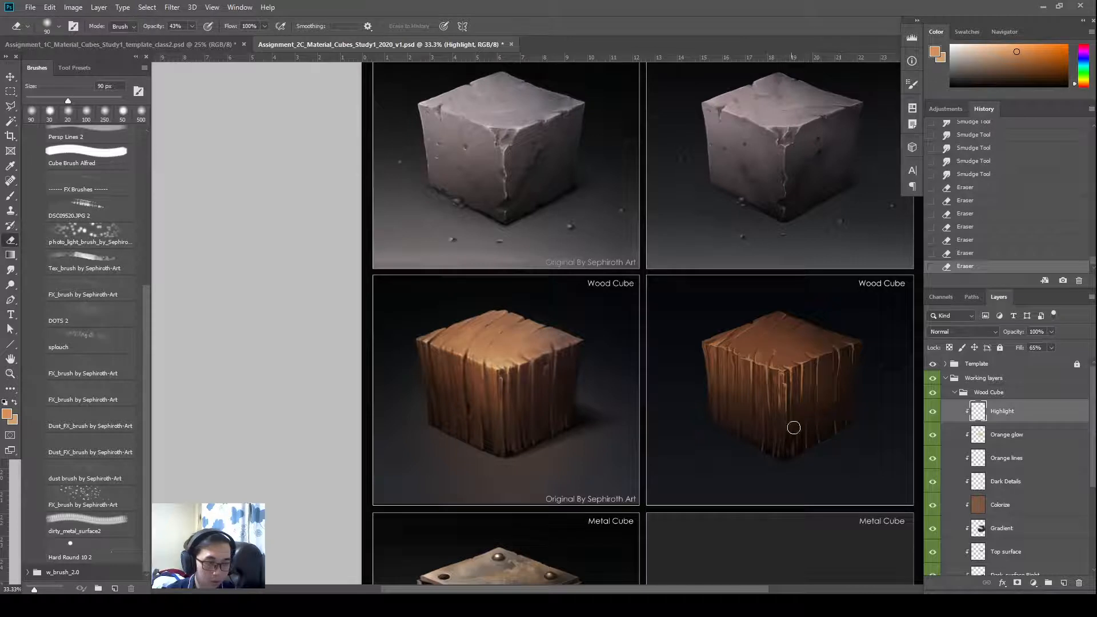
- Paint a highlight on the lower end of the front vertical edge, smudge it and soften it with the eraser
{"action": "key", "text": "b"}
{"action": "mouse_move", "coordinate": [791, 448]}
{"action": "left_mouse_down"}
{"action": "mouse_move", "coordinate": [797, 430]}
{"action": "mouse_move", "coordinate": [791, 416]}
{"action": "mouse_move", "coordinate": [793, 454]}
{"action": "mouse_move", "coordinate": [786, 420]}
{"action": "left_mouse_up"}
{"action": "key", "text": "r"}
{"action": "key", "text": "b"}
{"action": "key", "text": "r"}
{"action": "key", "text": "b"}
{"action": "key", "text": "r"}
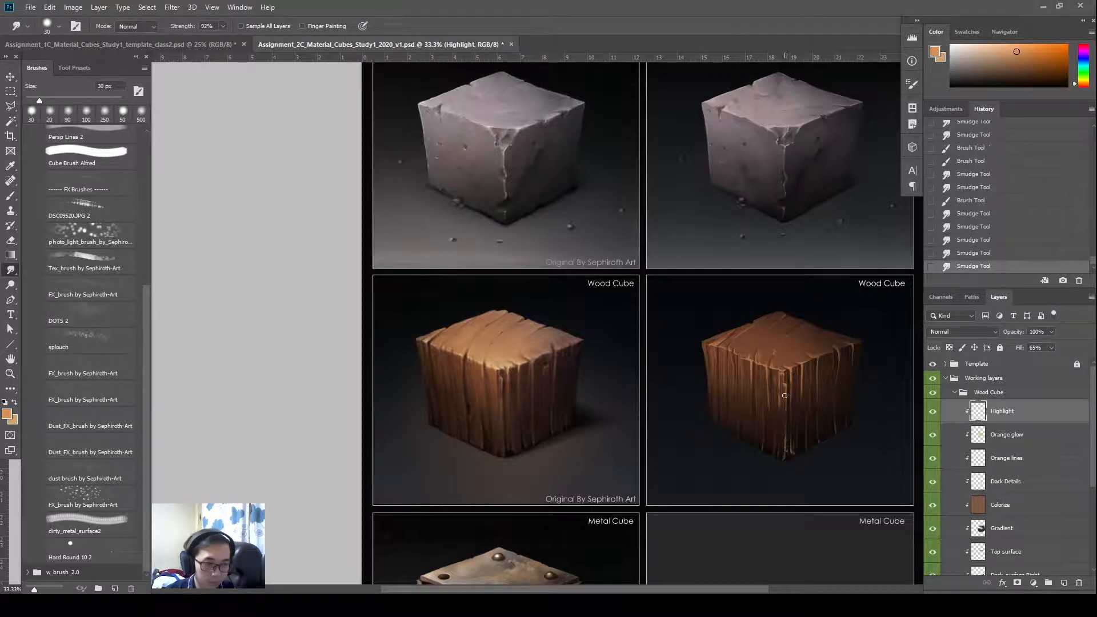
{"action": "left_click_drag", "start_coordinate": [785, 460], "coordinate": [789, 438]}
{"action": "key", "text": "e"}
{"action": "left_click_drag", "start_coordinate": [789, 438], "coordinate": [791, 409]}
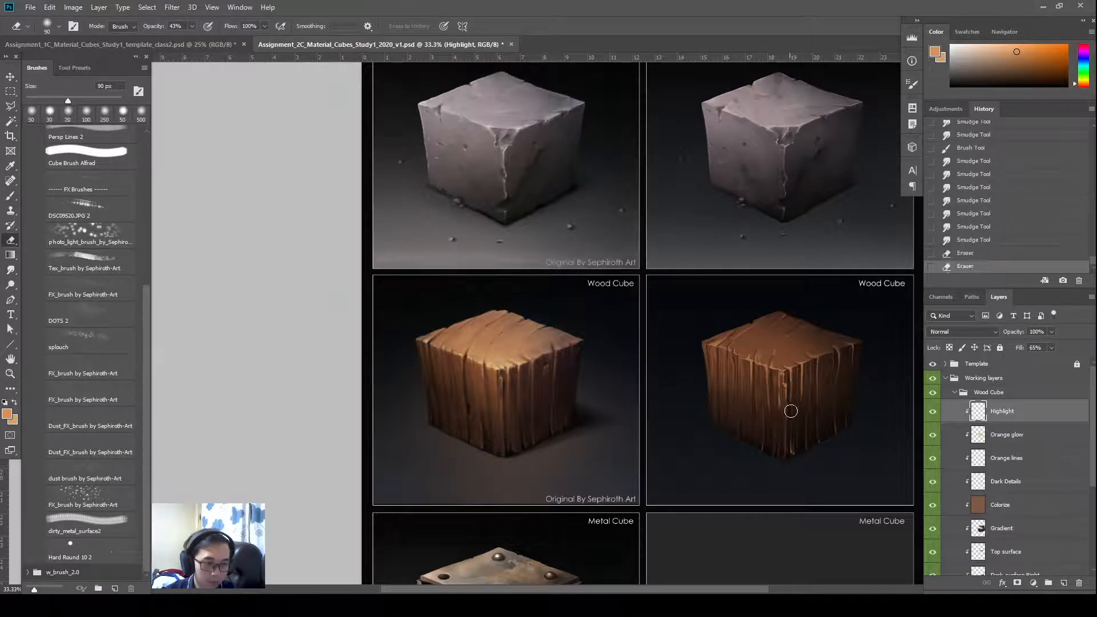
- Compare the wood cube with the Highlight layer hidden and shown
{"action": "scroll", "coordinate": [861, 382], "scroll_direction": "up", "scroll_amount": 1}
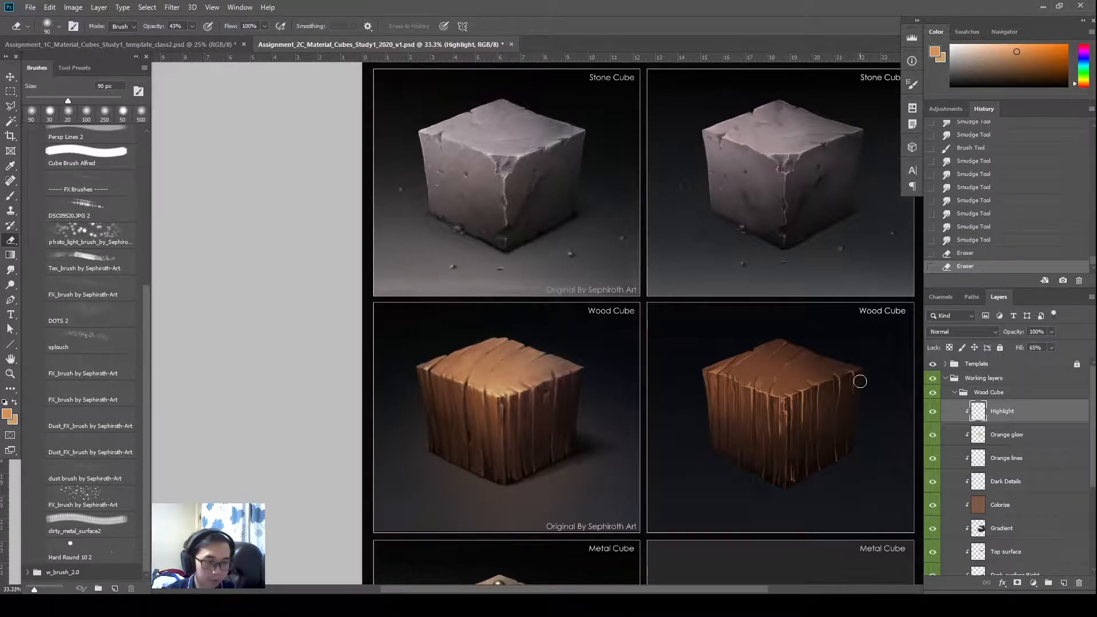
{"action": "left_click", "coordinate": [936, 411]}
{"action": "left_click", "coordinate": [935, 411]}
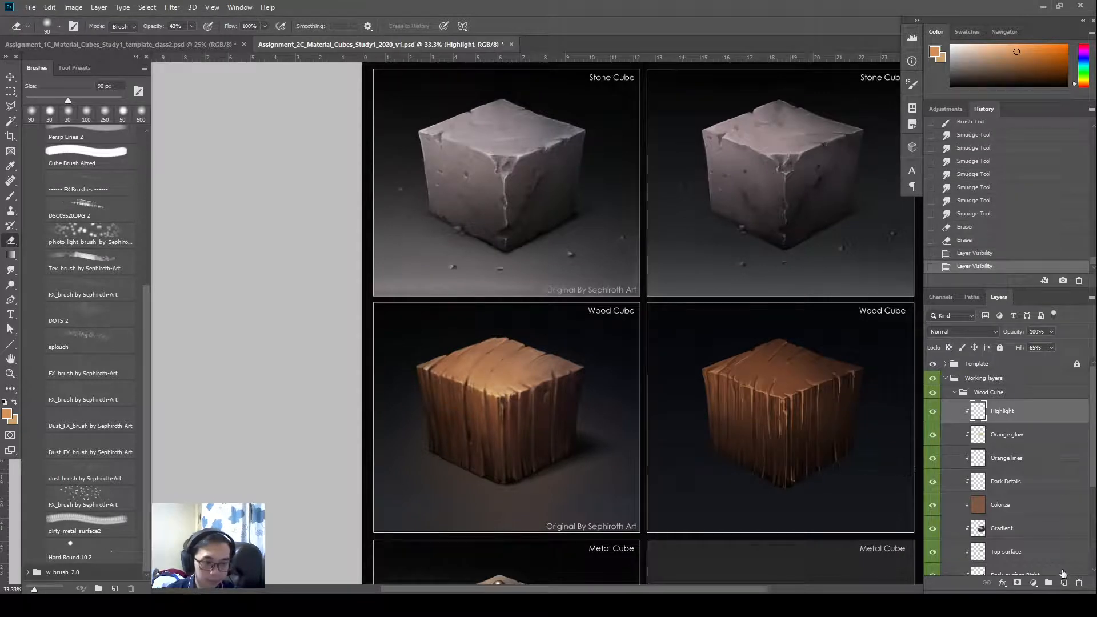
- Brighten the Top surface layer with Levels, using a midtone input of 3.51 and an output black level of 103
{"action": "left_click_drag", "start_coordinate": [1093, 484], "coordinate": [1093, 502]}
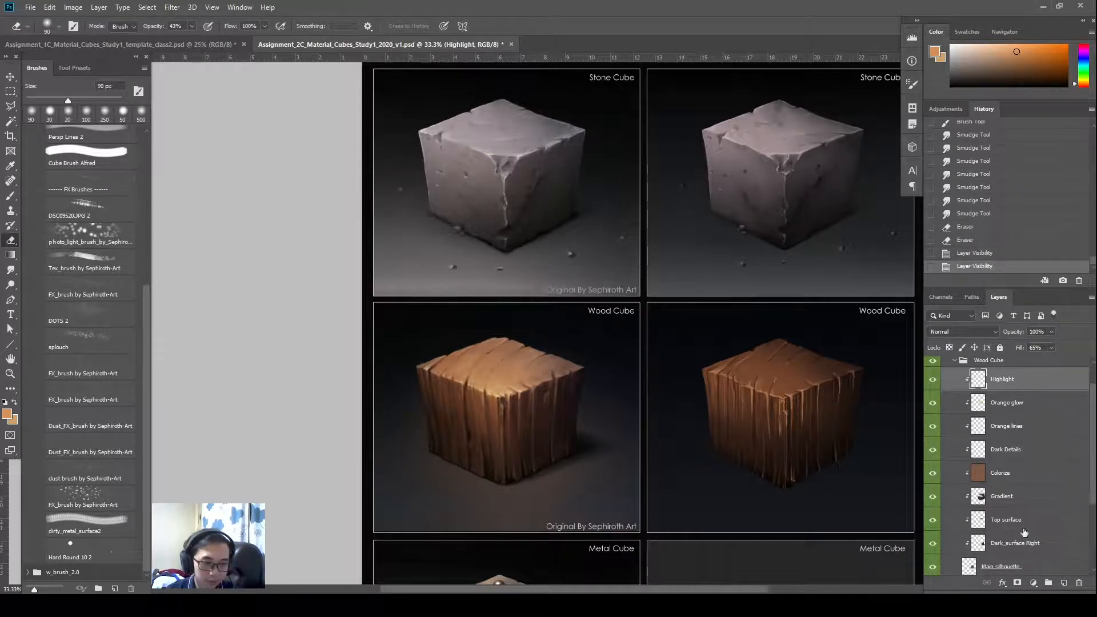
{"action": "left_click", "coordinate": [1023, 527]}
{"action": "left_click", "coordinate": [933, 521]}
{"action": "left_click", "coordinate": [933, 521]}
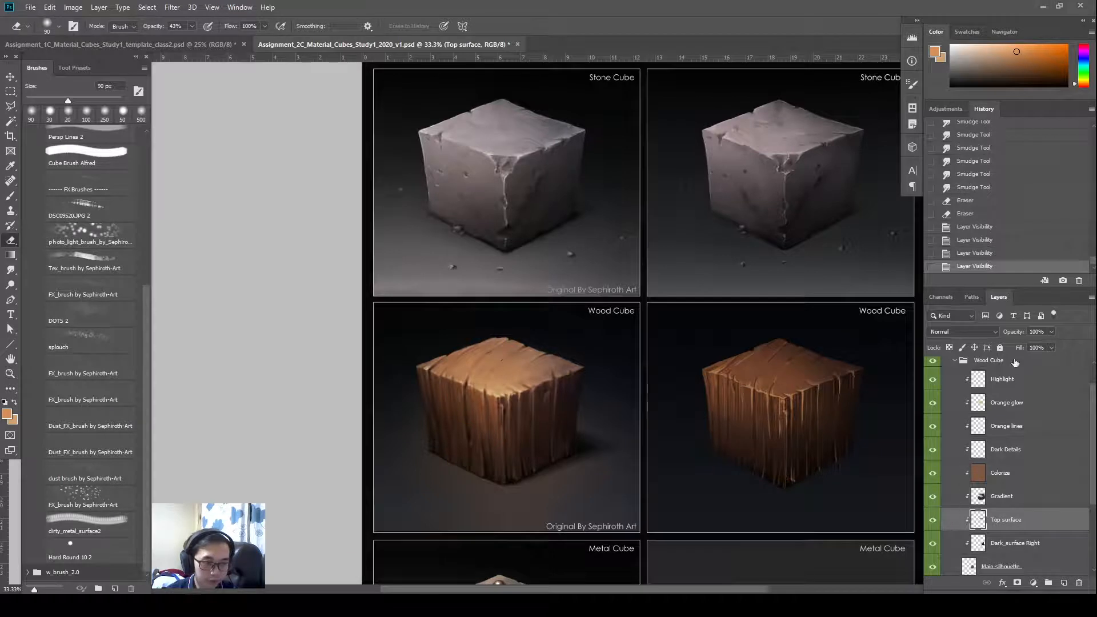
{"action": "key", "text": "ctrl+l"}
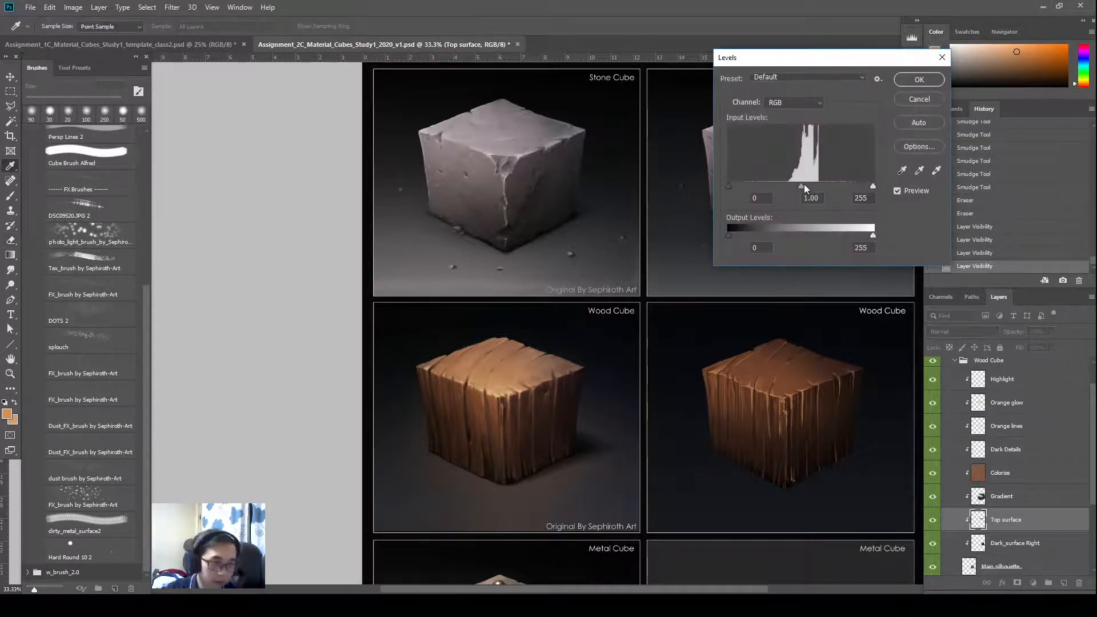
{"action": "left_click_drag", "start_coordinate": [801, 187], "coordinate": [741, 186]}
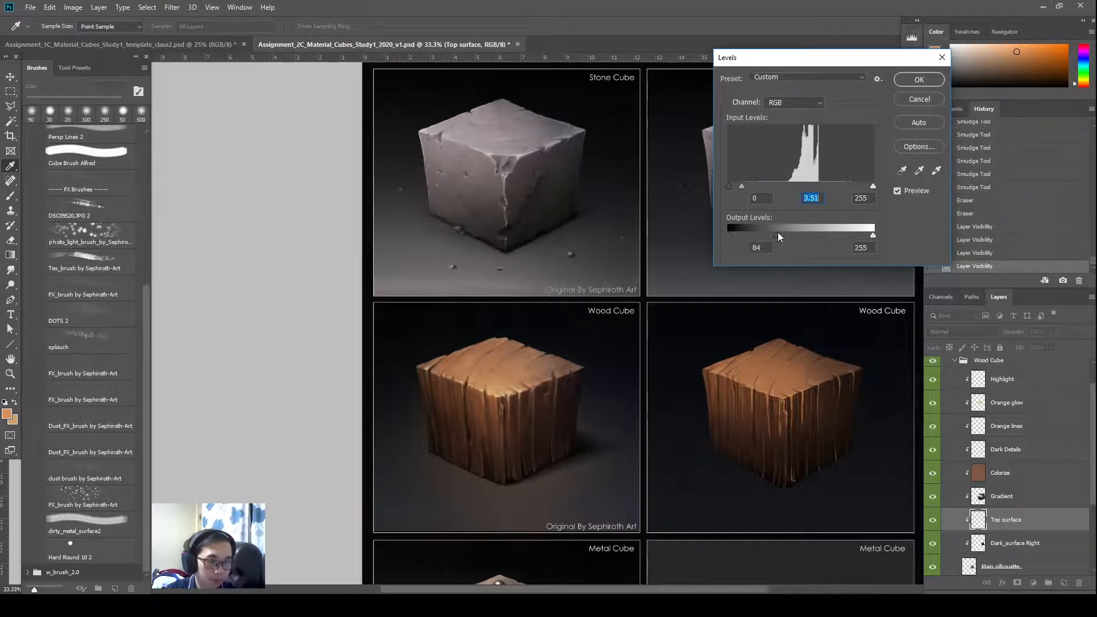
{"action": "left_click_drag", "start_coordinate": [778, 235], "coordinate": [787, 235]}
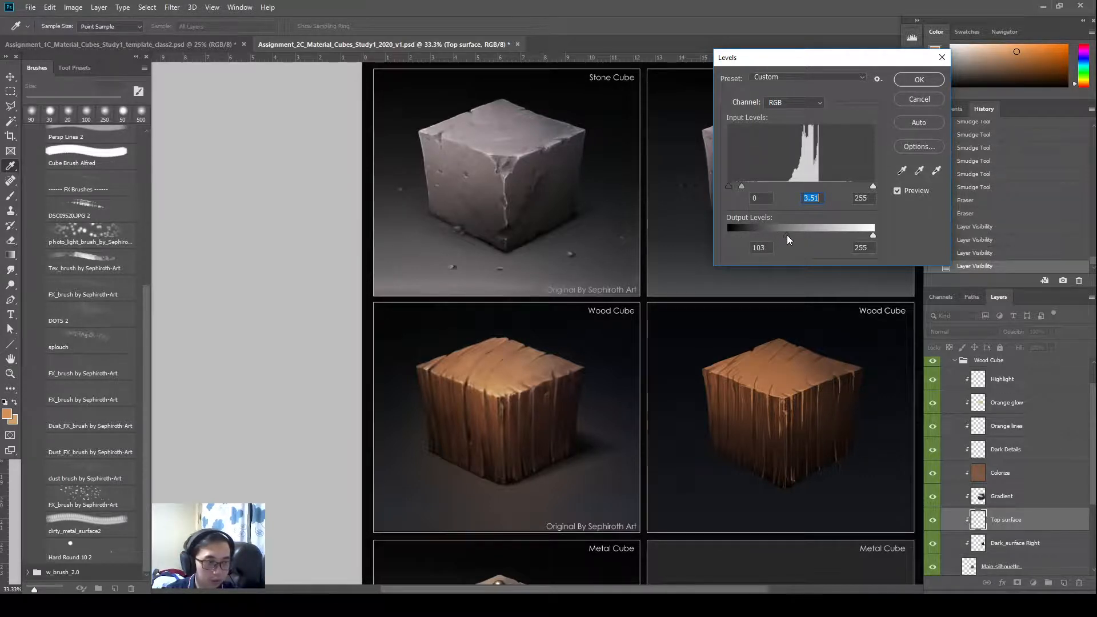
{"action": "left_click", "coordinate": [919, 80]}
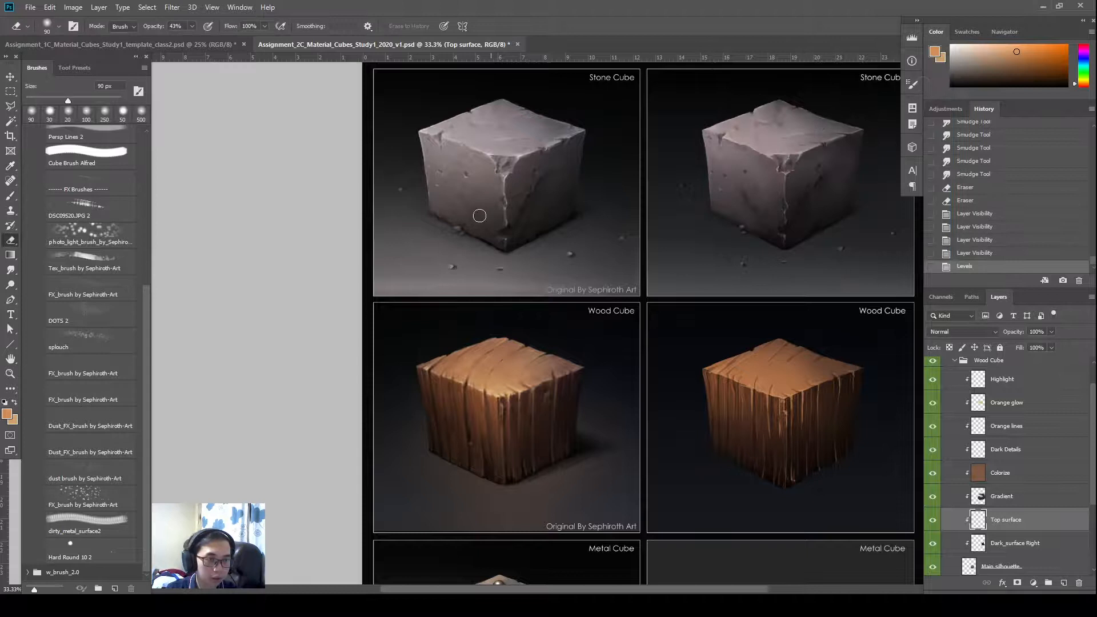
{"action": "left_click", "coordinate": [77, 8]}
{"action": "mouse_move", "coordinate": [100, 40]}
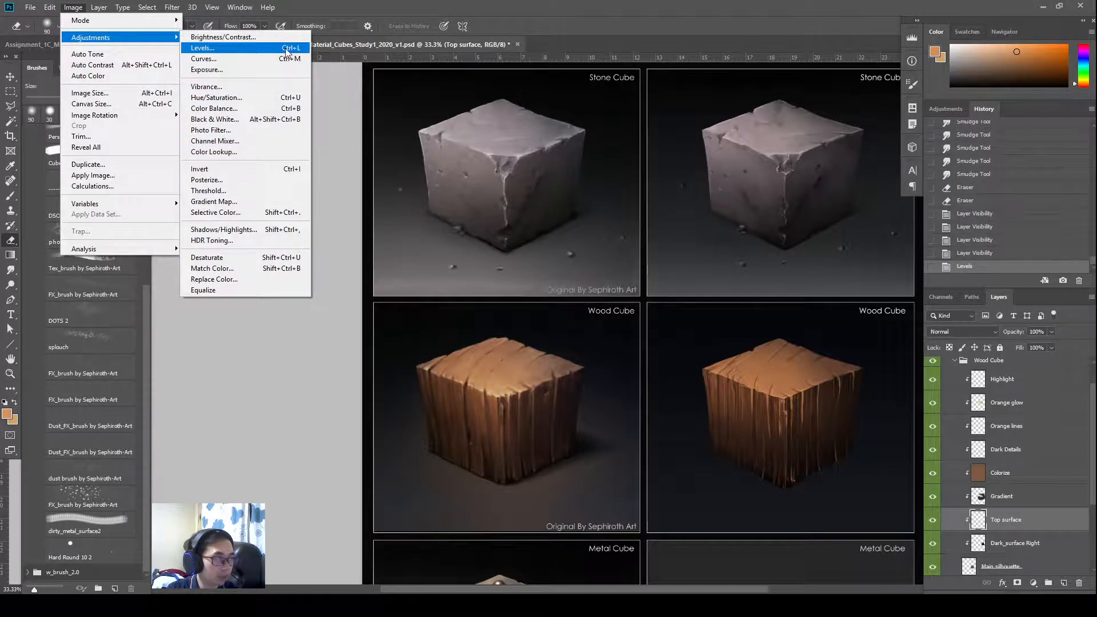
{"action": "left_click", "coordinate": [264, 37]}
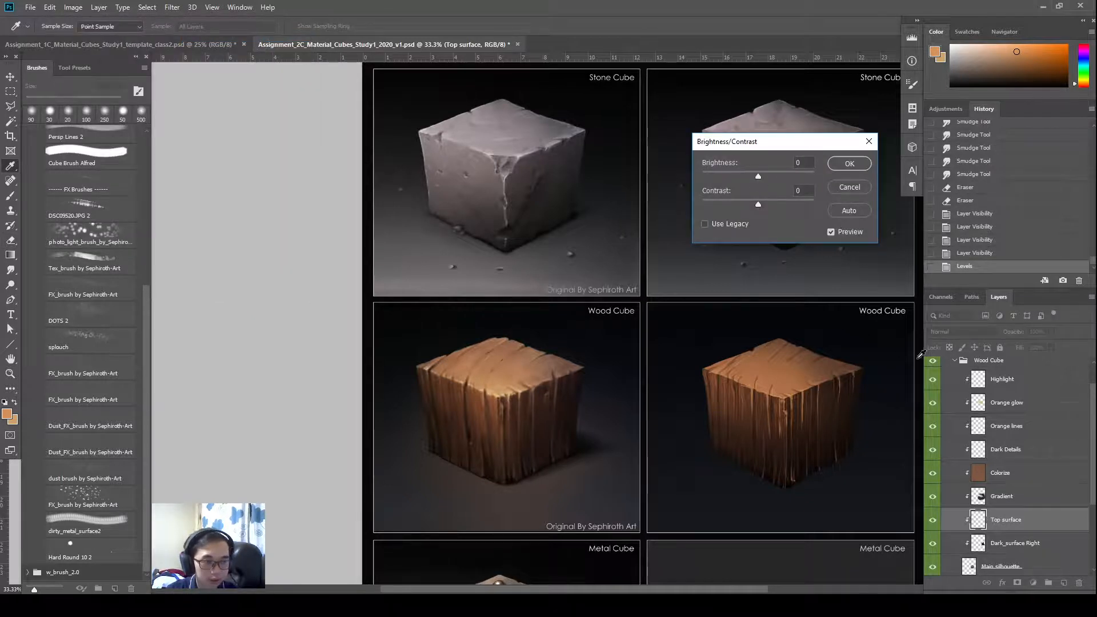
{"action": "left_click", "coordinate": [857, 188]}
{"action": "left_click", "coordinate": [933, 520]}
{"action": "left_click", "coordinate": [933, 521]}
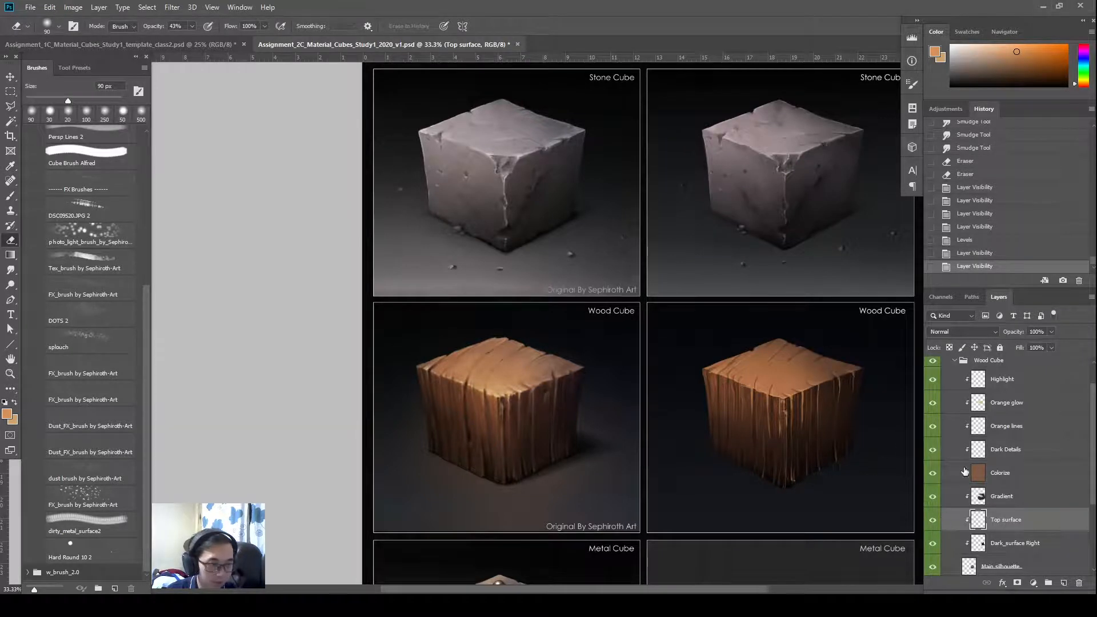
- Smudge the left face's top-edge highlights on the Highlight layer and set the layer's fill to 76%
{"action": "left_click", "coordinate": [1030, 385]}
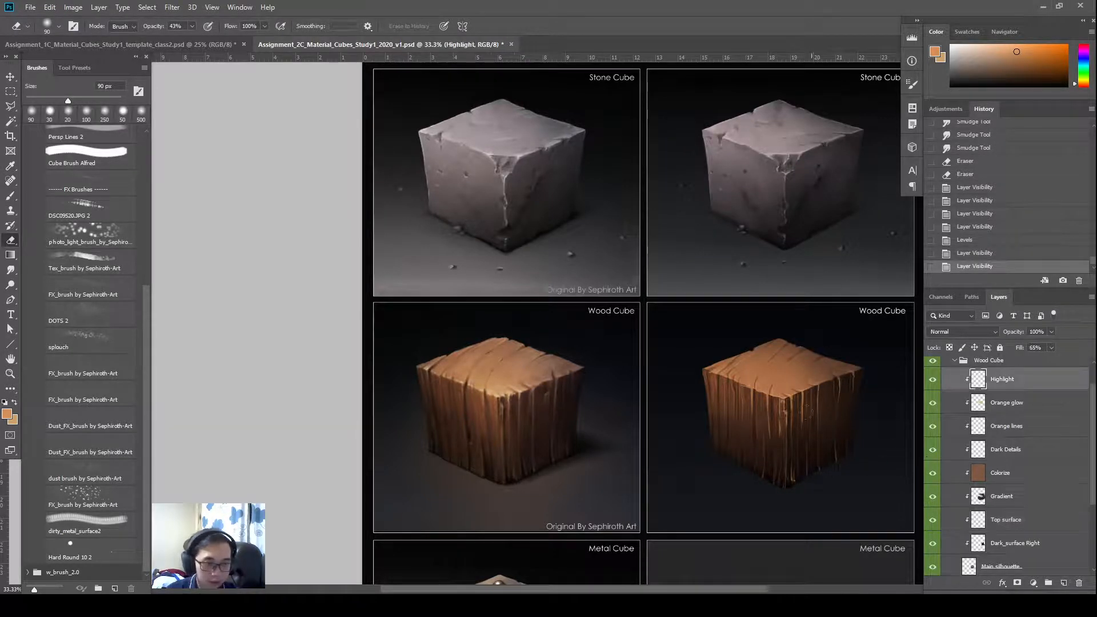
{"action": "key", "text": "r"}
{"action": "left_click_drag", "start_coordinate": [744, 385], "coordinate": [747, 388]}
{"action": "left_click_drag", "start_coordinate": [748, 386], "coordinate": [788, 379]}
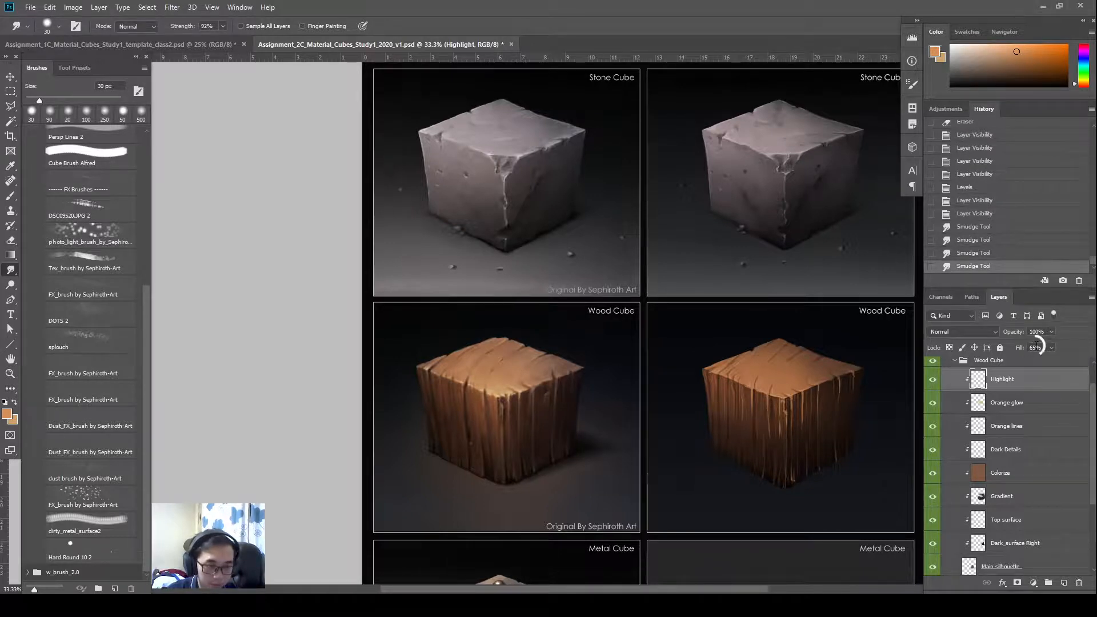
{"action": "mouse_move", "coordinate": [1023, 348]}
{"action": "left_mouse_down"}
{"action": "mouse_move", "coordinate": [1054, 352]}
{"action": "mouse_move", "coordinate": [1039, 355]}
{"action": "left_mouse_up"}
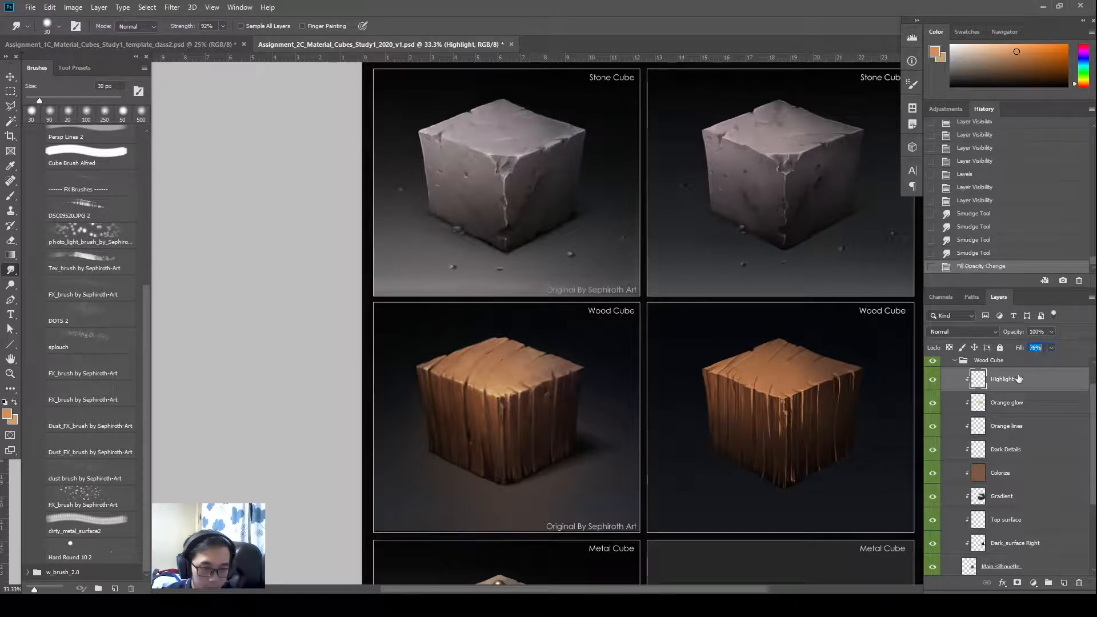
- Erase lightly over the right face's grain highlights and the lower front edge, undoing an unwanted stroke
{"action": "scroll", "coordinate": [657, 369], "scroll_direction": "up", "scroll_amount": 1}
{"action": "key", "text": "e"}
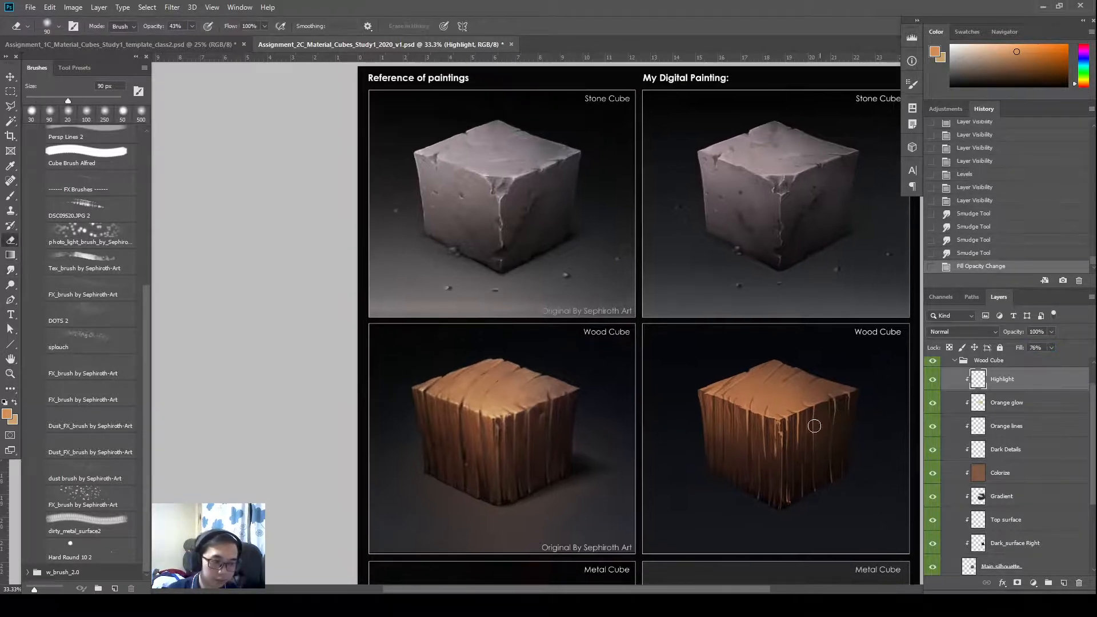
{"action": "left_click_drag", "start_coordinate": [797, 460], "coordinate": [797, 468]}
{"action": "mouse_move", "coordinate": [798, 451]}
{"action": "left_mouse_down"}
{"action": "mouse_move", "coordinate": [800, 425]}
{"action": "mouse_move", "coordinate": [803, 467]}
{"action": "mouse_move", "coordinate": [847, 425]}
{"action": "left_mouse_up"}
{"action": "key", "text": "ctrl+z"}
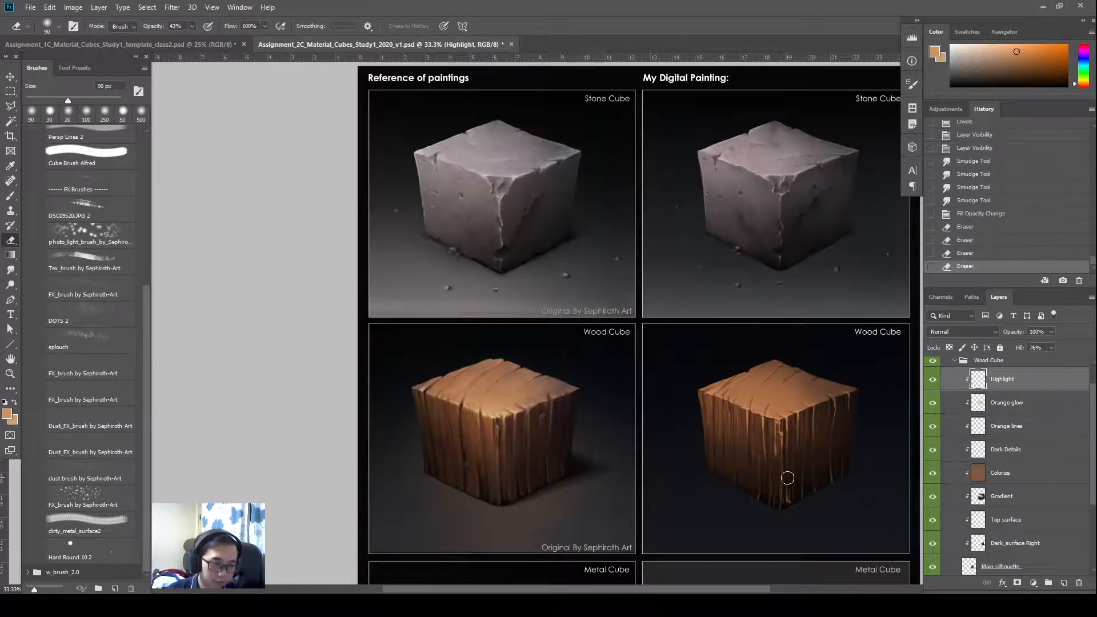
{"action": "left_click_drag", "start_coordinate": [787, 477], "coordinate": [788, 503]}
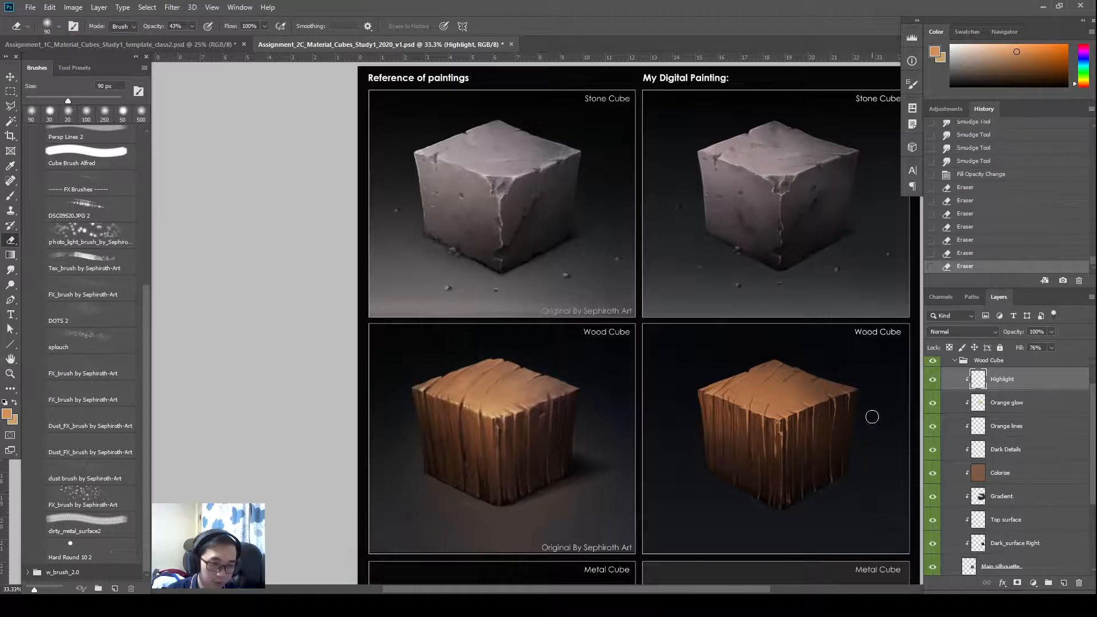
{"action": "left_click_drag", "start_coordinate": [836, 405], "coordinate": [839, 407]}
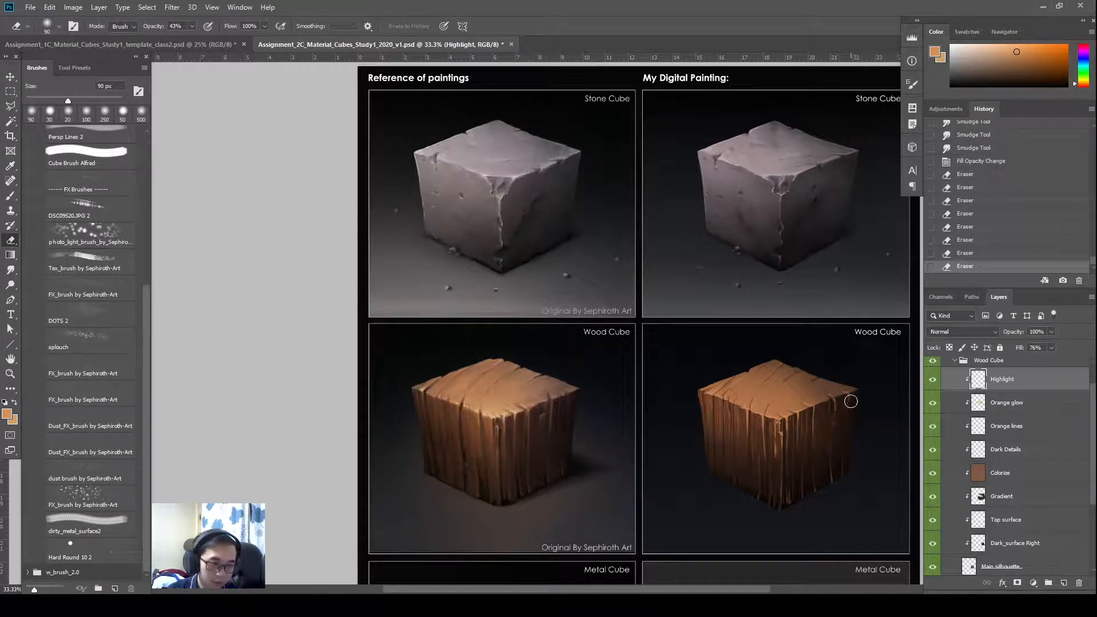
- Smudge the grain highlight near the right face's outer edge downward and fade the outer edge with the eraser
{"action": "key", "text": "r"}
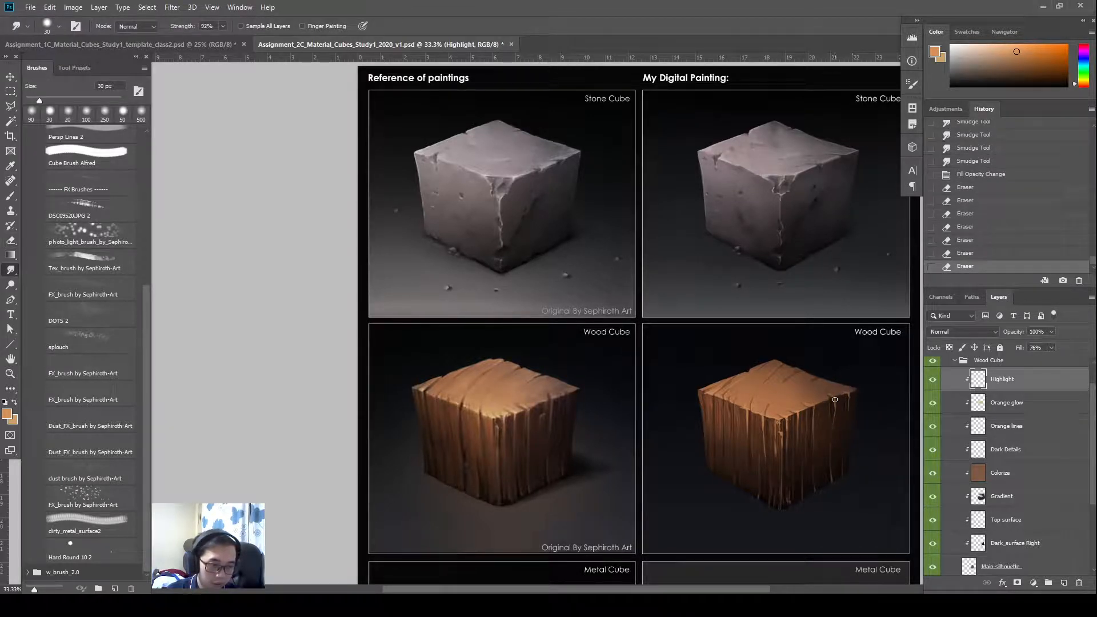
{"action": "left_click_drag", "start_coordinate": [836, 396], "coordinate": [841, 473]}
{"action": "key", "text": "e"}
{"action": "left_click_drag", "start_coordinate": [850, 413], "coordinate": [852, 399]}
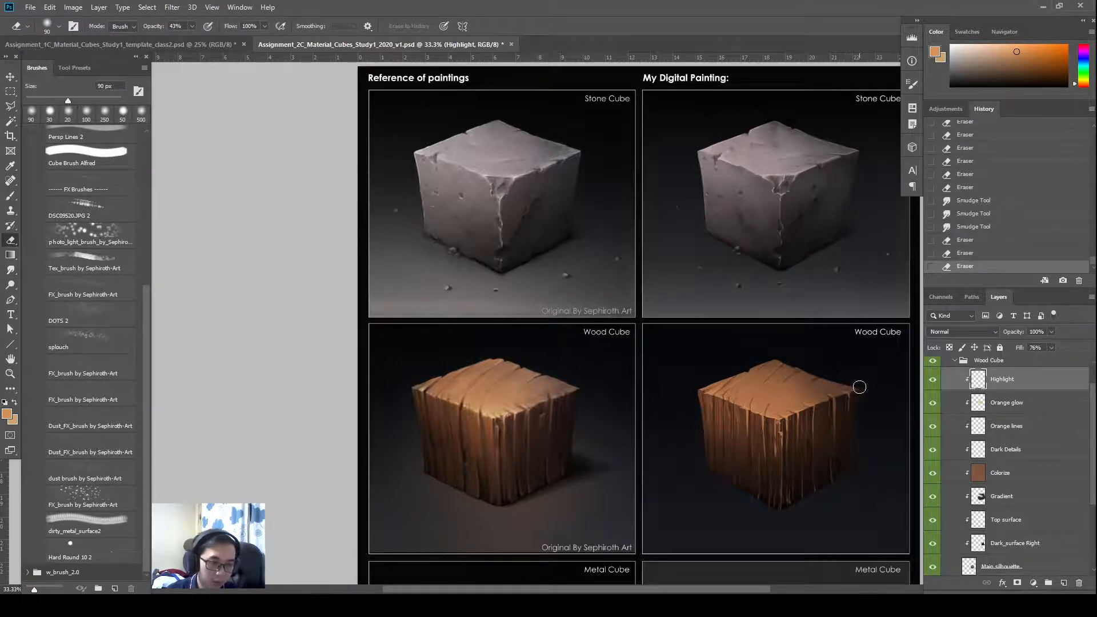
- Smudge the front vertical edge highlight and fade the neighbouring left-face grain highlights with the eraser
{"action": "key", "text": "r"}
{"action": "mouse_move", "coordinate": [781, 438]}
{"action": "left_mouse_down"}
{"action": "mouse_move", "coordinate": [782, 458]}
{"action": "mouse_move", "coordinate": [774, 444]}
{"action": "mouse_move", "coordinate": [774, 454]}
{"action": "left_mouse_up"}
{"action": "left_click", "coordinate": [782, 461], "text": "shift"}
{"action": "key", "text": "e"}
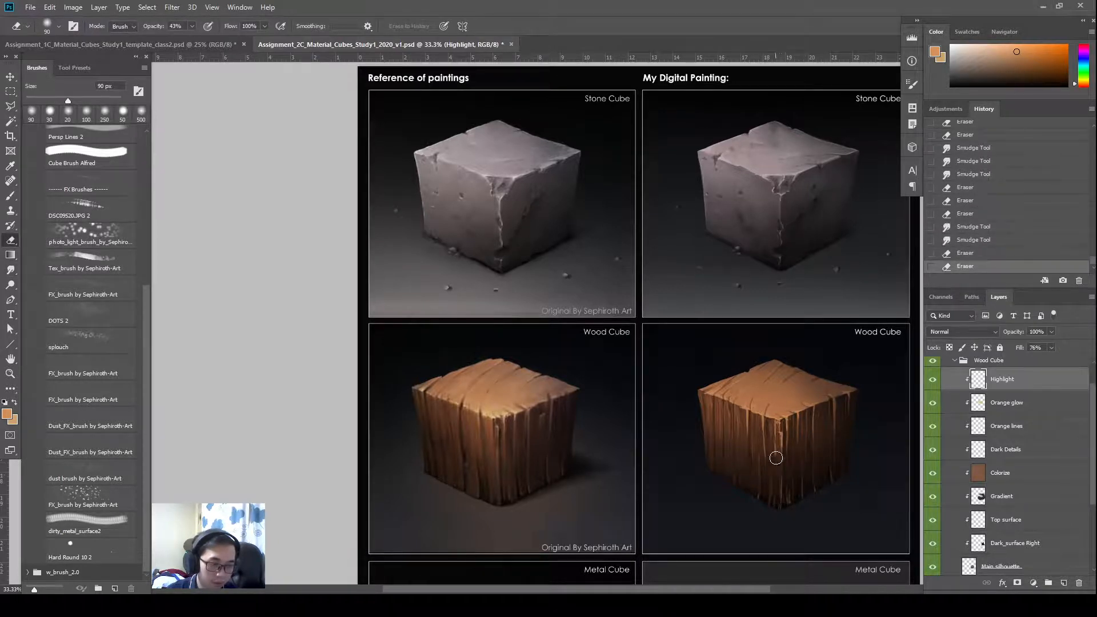
{"action": "left_click_drag", "start_coordinate": [779, 511], "coordinate": [779, 511]}
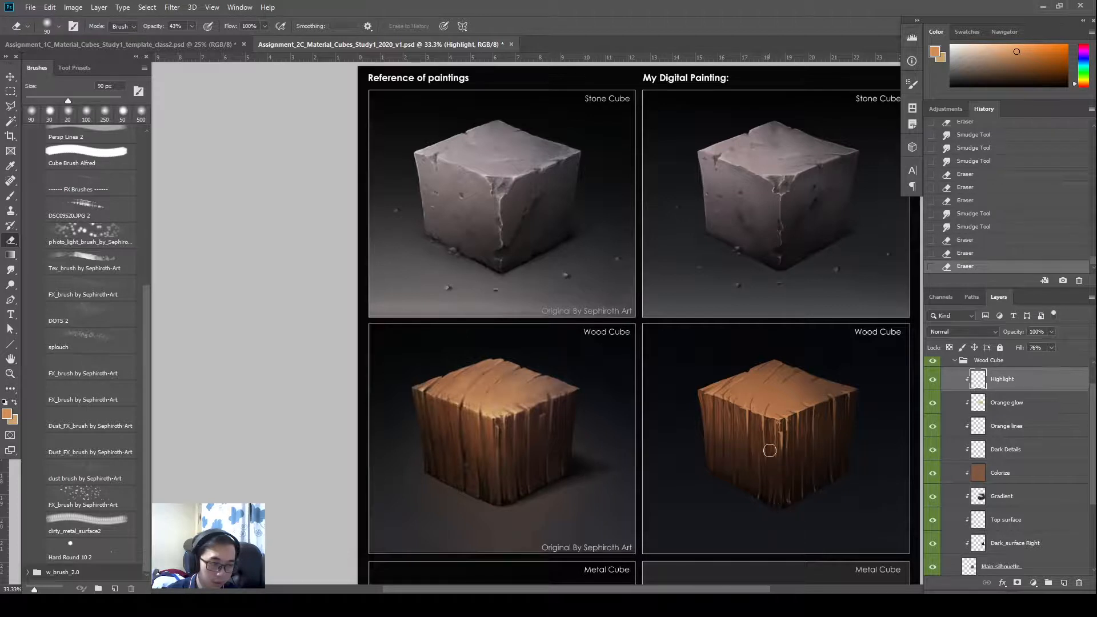
{"action": "left_click_drag", "start_coordinate": [765, 411], "coordinate": [757, 514]}
{"action": "key", "text": "r"}
{"action": "key", "text": "e"}
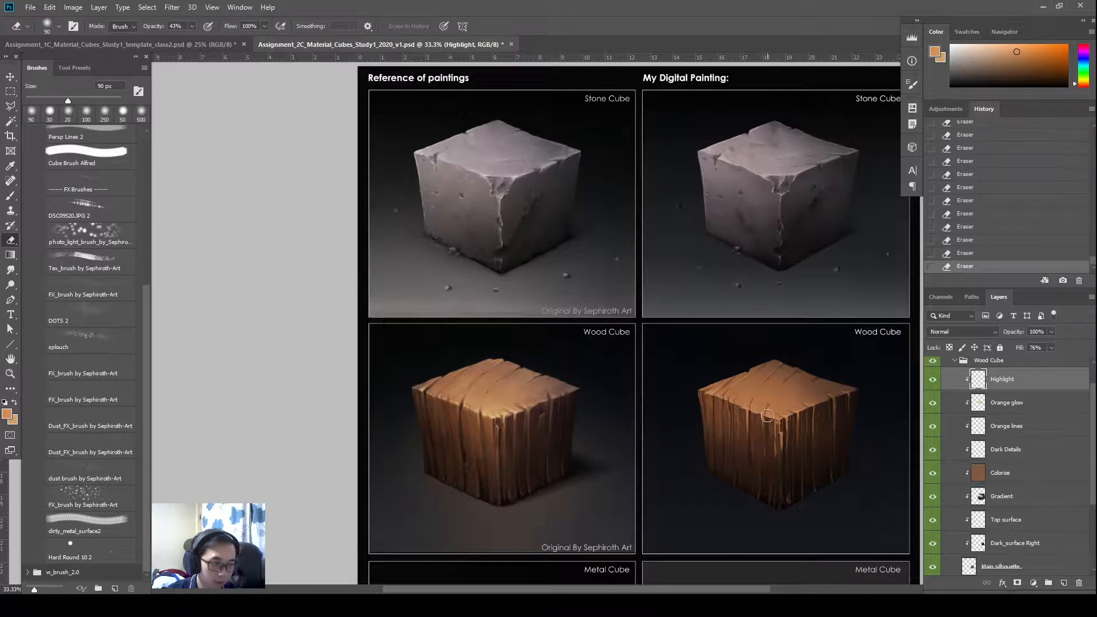
- Fade the left face's grain highlights beside the front edge with the eraser and smudge them along the grain
{"action": "key", "text": "r"}
{"action": "key", "text": "e"}
{"action": "left_click_drag", "start_coordinate": [753, 415], "coordinate": [748, 447]}
{"action": "key", "text": "r"}
{"action": "left_click_drag", "start_coordinate": [747, 439], "coordinate": [747, 456]}
{"action": "left_click_drag", "start_coordinate": [746, 419], "coordinate": [744, 401]}
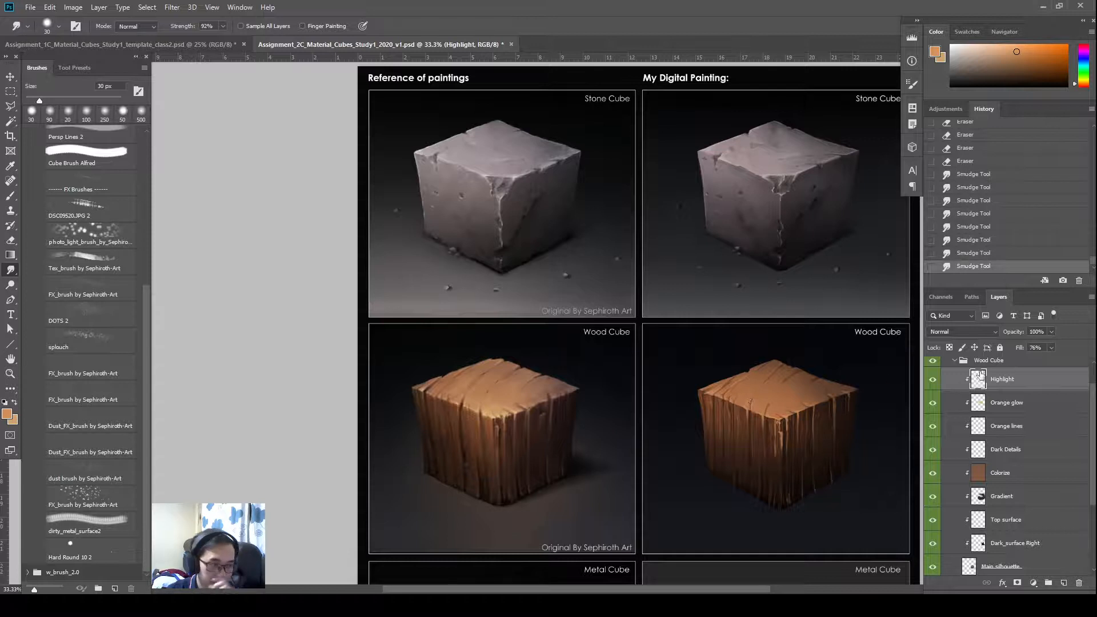
- Paint a thin highlight beside a crack on the wood cube's top surface with a 20 px brush on the Highlight layer
{"action": "key", "text": "b"}
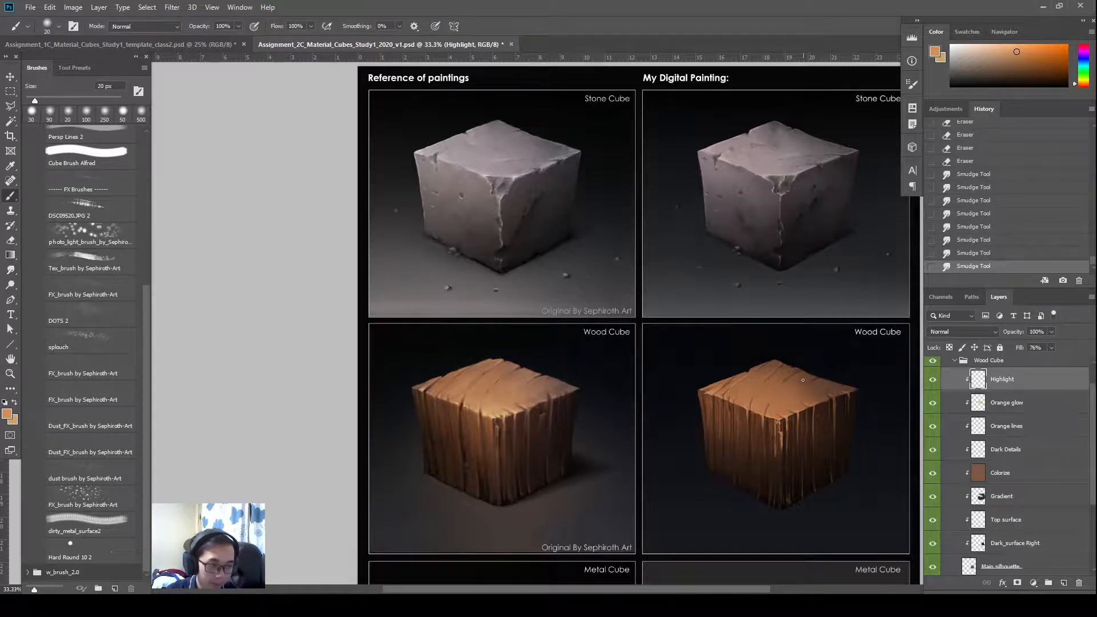
{"action": "mouse_move", "coordinate": [803, 380]}
{"action": "left_mouse_down"}
{"action": "mouse_move", "coordinate": [802, 400]}
{"action": "mouse_move", "coordinate": [791, 382]}
{"action": "mouse_move", "coordinate": [789, 400]}
{"action": "mouse_move", "coordinate": [803, 372]}
{"action": "mouse_move", "coordinate": [791, 380]}
{"action": "left_mouse_up"}
{"action": "key", "text": "r"}
{"action": "key", "text": "b"}
{"action": "key", "text": "r"}
{"action": "key", "text": "ctrl+z"}
{"action": "key", "text": "ctrl+z"}
- Smudge the highlights around the top surface's crack so they blend along the wood grain
{"action": "left_click_drag", "start_coordinate": [797, 374], "coordinate": [786, 384]}
{"action": "left_click_drag", "start_coordinate": [793, 379], "coordinate": [785, 393]}
{"action": "mouse_move", "coordinate": [793, 377]}
{"action": "left_mouse_down"}
{"action": "mouse_move", "coordinate": [762, 360]}
{"action": "mouse_move", "coordinate": [792, 355]}
{"action": "mouse_move", "coordinate": [782, 390]}
{"action": "left_mouse_up"}
{"action": "key", "text": "b"}
{"action": "key", "text": "r"}
{"action": "mouse_move", "coordinate": [791, 379]}
{"action": "left_mouse_down"}
{"action": "mouse_move", "coordinate": [838, 383]}
{"action": "mouse_move", "coordinate": [824, 379]}
{"action": "left_mouse_up"}
- Reduce the brush size to 7 px and undo the last brush strokes on the Highlight layer
{"action": "key", "text": "b"}
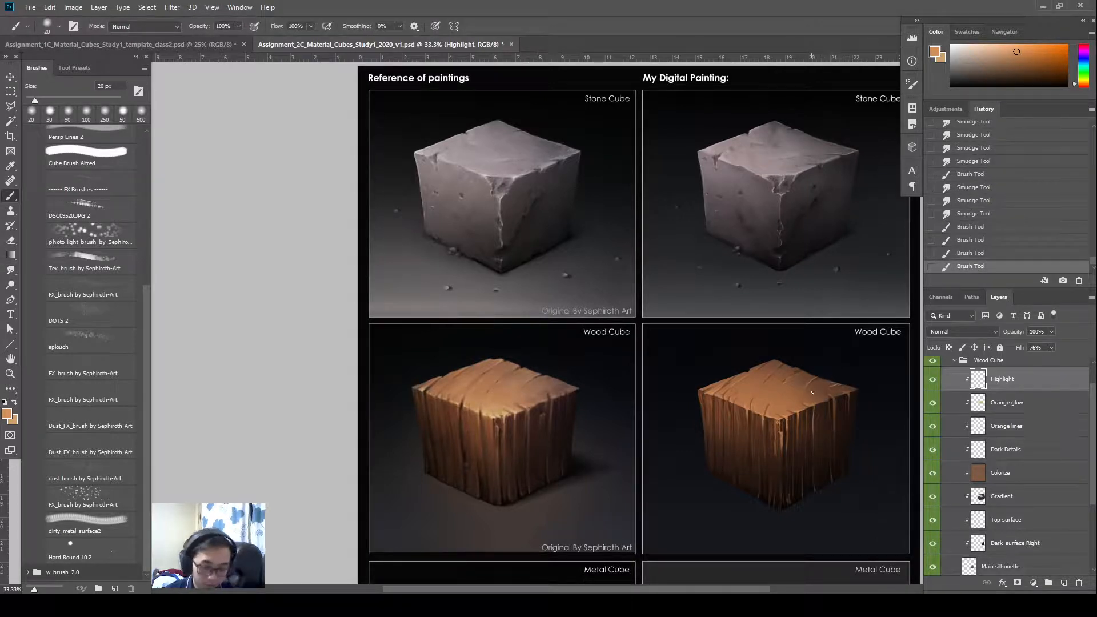
{"action": "key", "text": "bracketleft"}
{"action": "key", "text": "bracketleft"}
{"action": "key", "text": "bracketleft"}
{"action": "key", "text": "bracketleft"}
{"action": "key", "text": "ctrl+alt+z"}
{"action": "key", "text": "ctrl+alt+z"}
{"action": "key", "text": "ctrl+alt+z"}
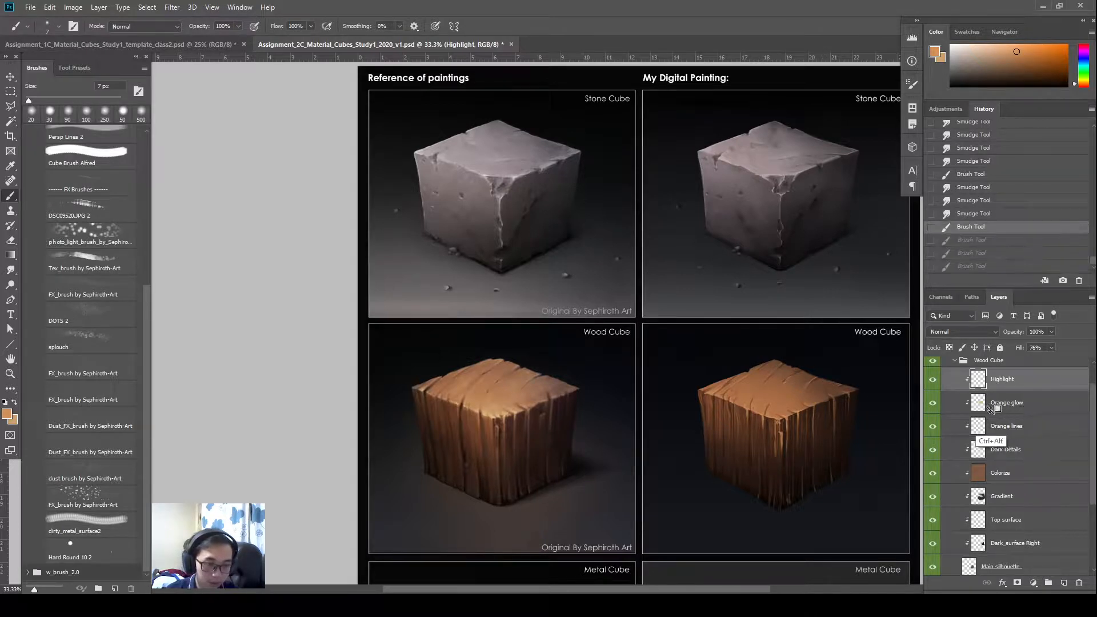
{"action": "key", "text": "ctrl+alt+z"}
- Paint fine grain lines near the top surface's right corner on the Orange lines layer with a 4 px brush
{"action": "left_click", "coordinate": [1006, 428]}
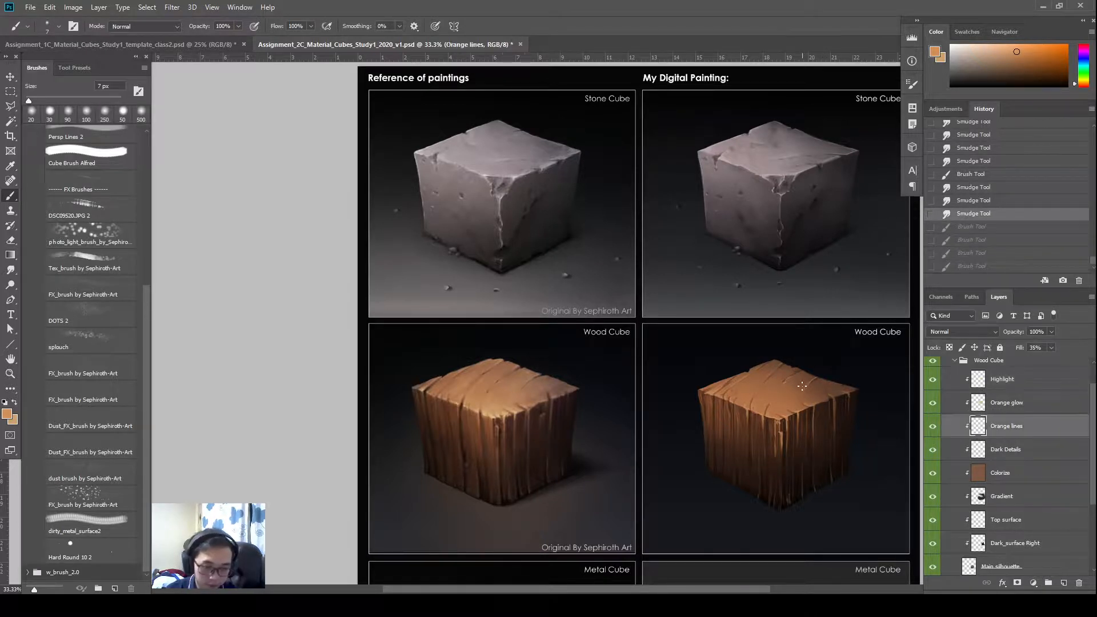
{"action": "key", "text": "bracketleft"}
{"action": "key", "text": "bracketleft"}
{"action": "left_click_drag", "start_coordinate": [835, 380], "coordinate": [816, 395]}
{"action": "key", "text": "ctrl+z"}
{"action": "left_click_drag", "start_coordinate": [831, 382], "coordinate": [822, 395]}
{"action": "left_click_drag", "start_coordinate": [828, 396], "coordinate": [848, 389]}
{"action": "left_click_drag", "start_coordinate": [844, 392], "coordinate": [859, 386]}
{"action": "left_click_drag", "start_coordinate": [846, 392], "coordinate": [859, 389]}
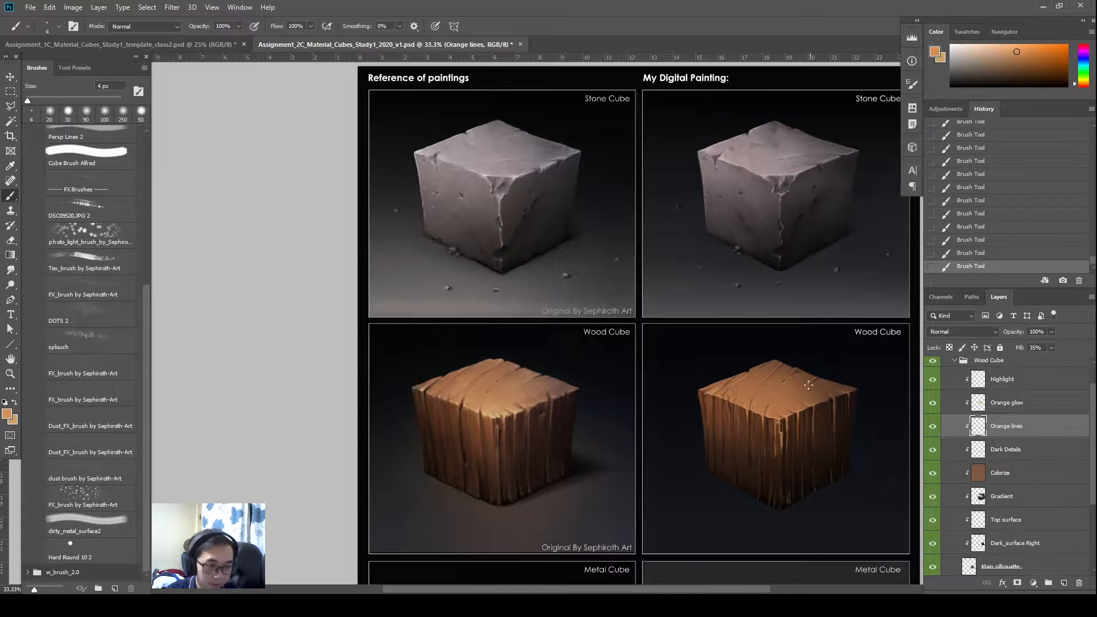
- Erase over the orange lines from the middle of the top surface down to its front corner
{"action": "key", "text": "e"}
{"action": "mouse_move", "coordinate": [818, 373]}
{"action": "left_mouse_down"}
{"action": "mouse_move", "coordinate": [829, 375]}
{"action": "mouse_move", "coordinate": [811, 403]}
{"action": "left_mouse_up"}
{"action": "left_click_drag", "start_coordinate": [813, 402], "coordinate": [820, 397]}
{"action": "mouse_move", "coordinate": [820, 398]}
{"action": "left_mouse_down"}
{"action": "mouse_move", "coordinate": [748, 382]}
{"action": "mouse_move", "coordinate": [780, 417]}
{"action": "left_mouse_up"}
- Paint short orange line strokes from the top surface's front corner along its right front edge
{"action": "key", "text": "b"}
{"action": "left_click", "coordinate": [777, 412]}
{"action": "left_click_drag", "start_coordinate": [781, 414], "coordinate": [789, 416]}
{"action": "left_click_drag", "start_coordinate": [793, 409], "coordinate": [802, 409]}
{"action": "left_click_drag", "start_coordinate": [806, 400], "coordinate": [796, 404]}
{"action": "left_click_drag", "start_coordinate": [799, 399], "coordinate": [809, 400]}
{"action": "left_click_drag", "start_coordinate": [813, 395], "coordinate": [817, 393]}
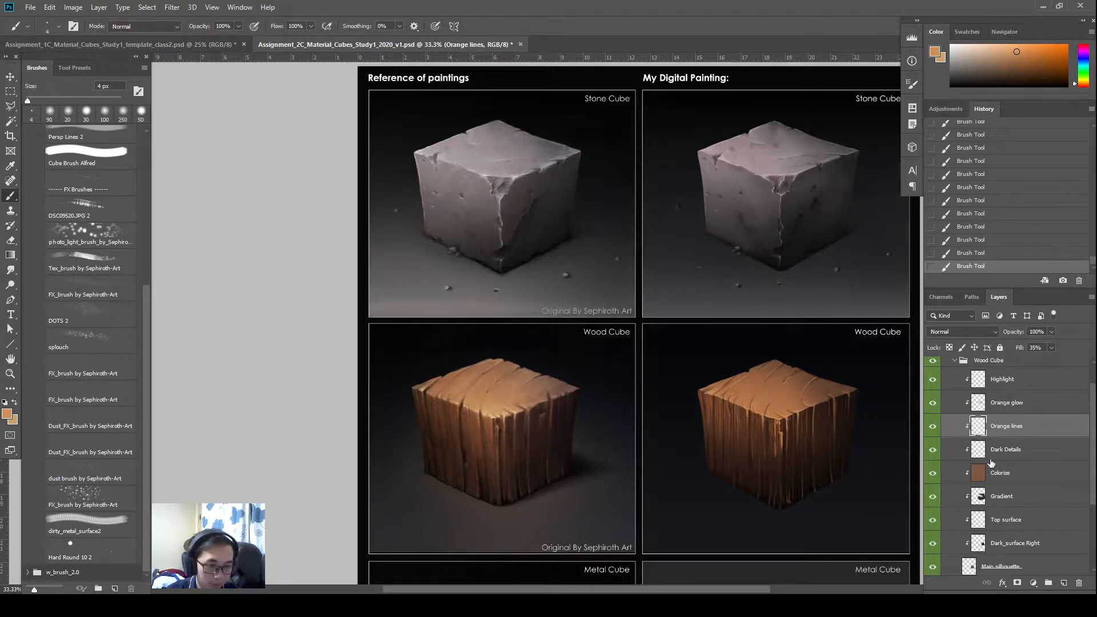
- Smudge the dark details near the top surface's left corner on the Dark Details layer with a 35 px brush
{"action": "left_click", "coordinate": [966, 454]}
{"action": "key", "text": "r"}
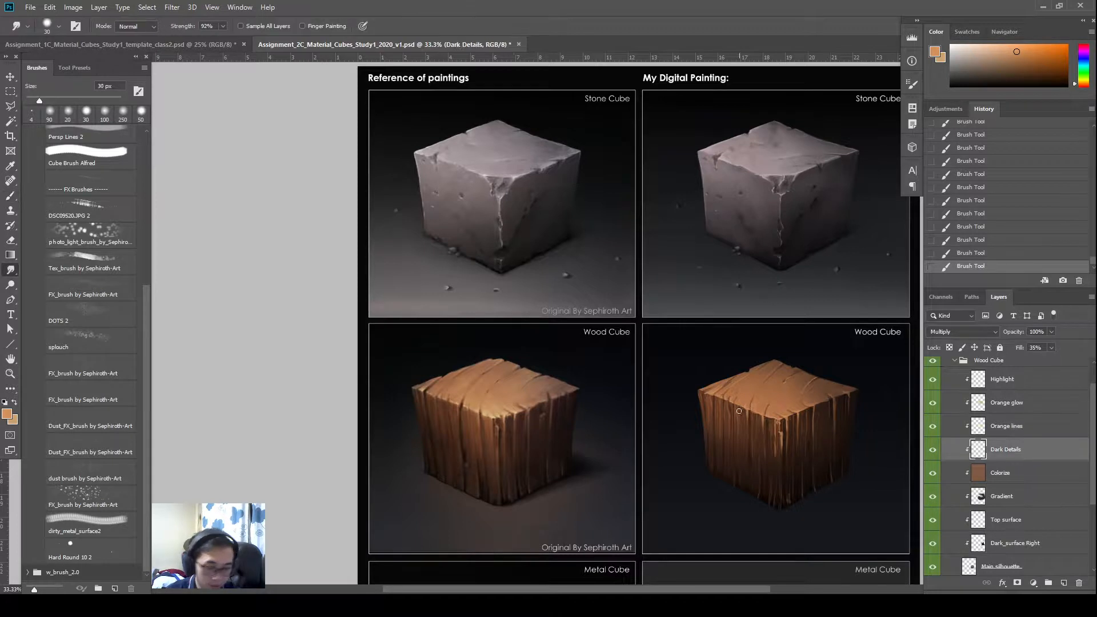
{"action": "key", "text": "bracketright"}
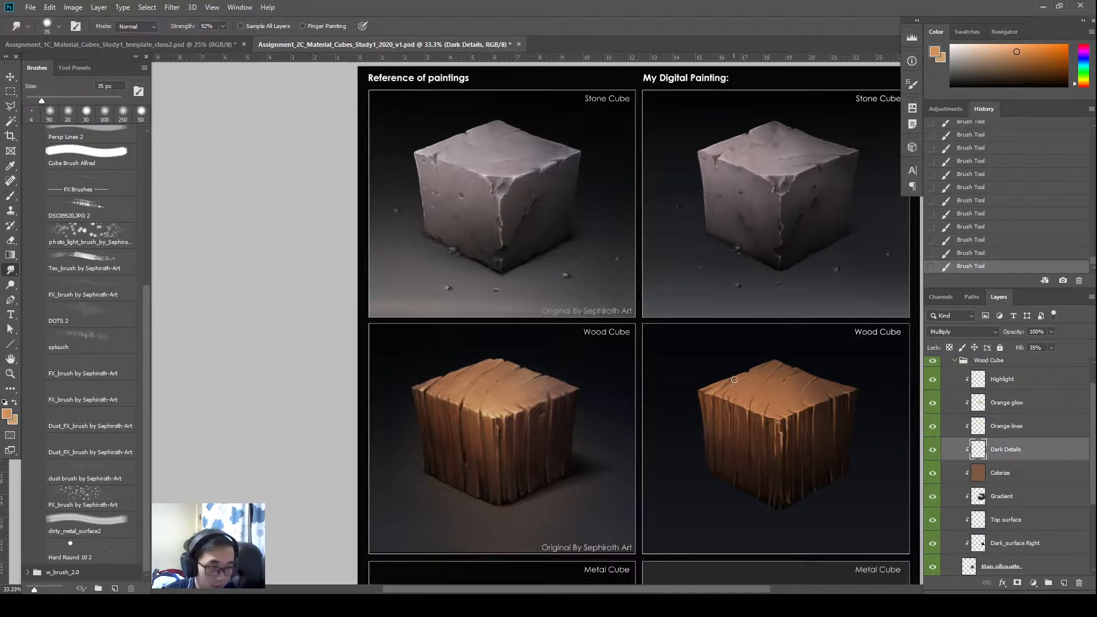
{"action": "mouse_move", "coordinate": [733, 383]}
{"action": "left_mouse_down"}
{"action": "mouse_move", "coordinate": [751, 366]}
{"action": "mouse_move", "coordinate": [713, 404]}
{"action": "left_mouse_up"}
- Darken the Dark Details layer with a 60 px Burn tool set to Highlights at 11% exposure
{"action": "key", "text": "o"}
{"action": "key", "text": "bracketleft"}
{"action": "key", "text": "bracketleft"}
{"action": "key", "text": "bracketleft"}
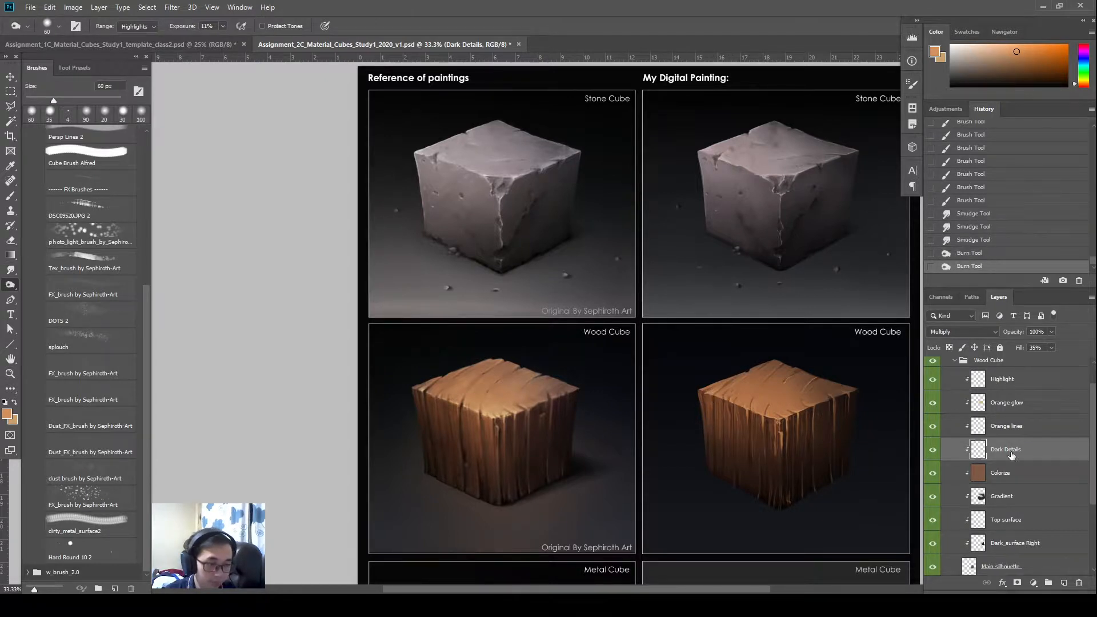
- Reshape the cube's upper-left back edge with a 20 px Smudge tool on the Main silhouette layer
{"action": "left_click", "coordinate": [1022, 562]}
{"action": "key", "text": "r"}
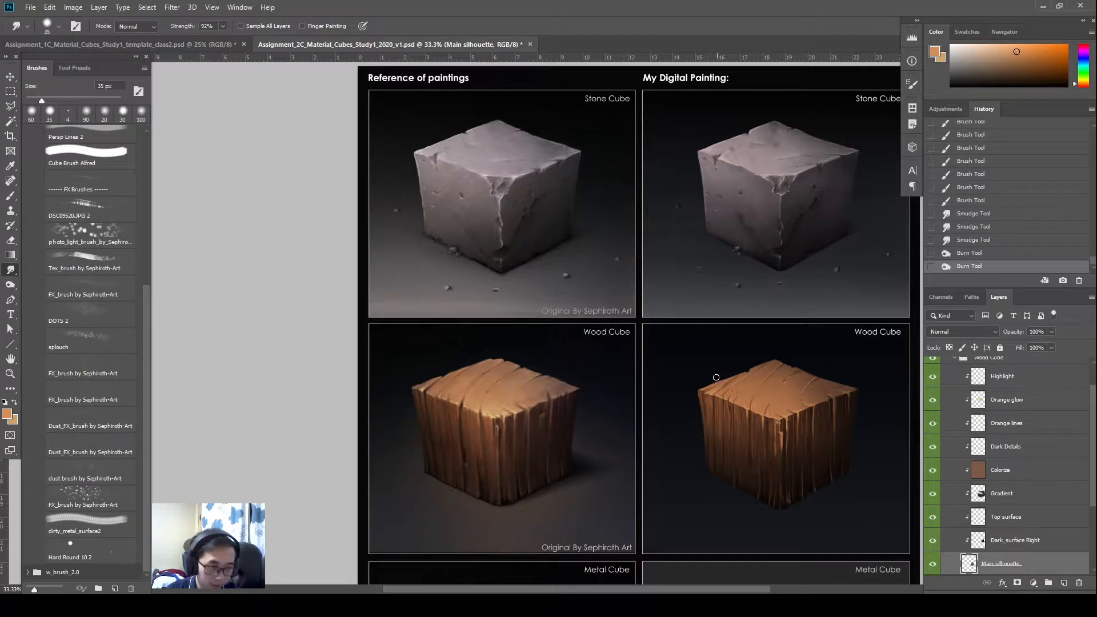
{"action": "key", "text": "bracketleft"}
{"action": "key", "text": "bracketleft"}
{"action": "key", "text": "bracketleft"}
{"action": "left_click_drag", "start_coordinate": [719, 378], "coordinate": [725, 377]}
{"action": "left_click_drag", "start_coordinate": [723, 379], "coordinate": [746, 370]}
{"action": "mouse_move", "coordinate": [749, 369]}
{"action": "left_mouse_down"}
{"action": "mouse_move", "coordinate": [770, 363]}
{"action": "mouse_move", "coordinate": [746, 372]}
{"action": "left_mouse_up"}
{"action": "left_click_drag", "start_coordinate": [745, 371], "coordinate": [739, 374]}
{"action": "left_click_drag", "start_coordinate": [739, 372], "coordinate": [737, 373]}
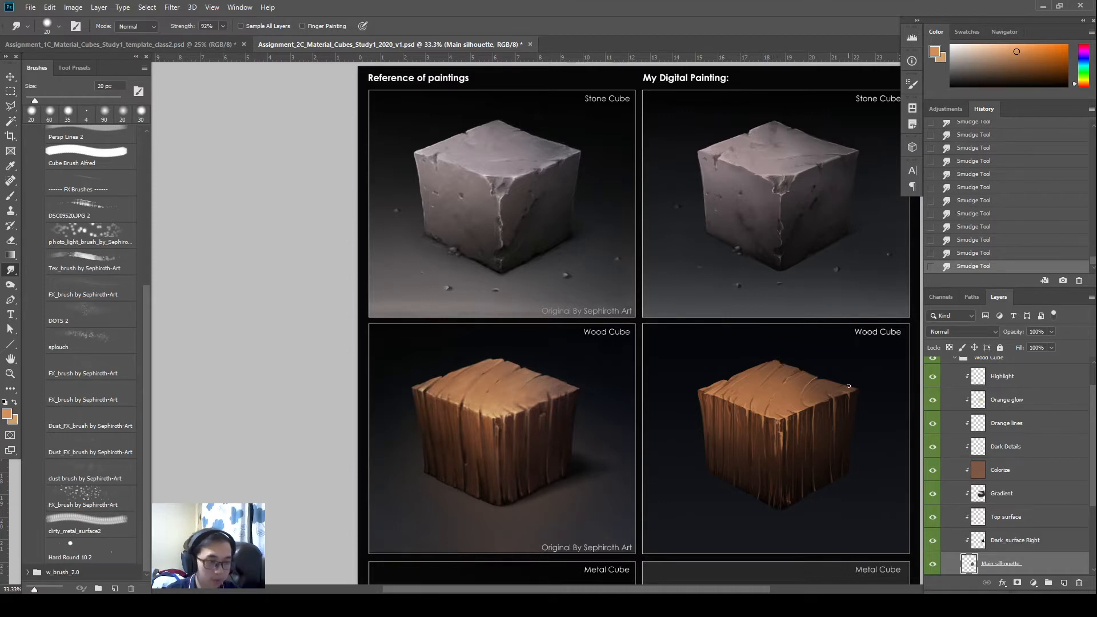
- Select the Orange glow layer, compare the wood cube with the reference, and make the Highlight layer active
{"action": "left_click_drag", "start_coordinate": [800, 383], "coordinate": [774, 363]}
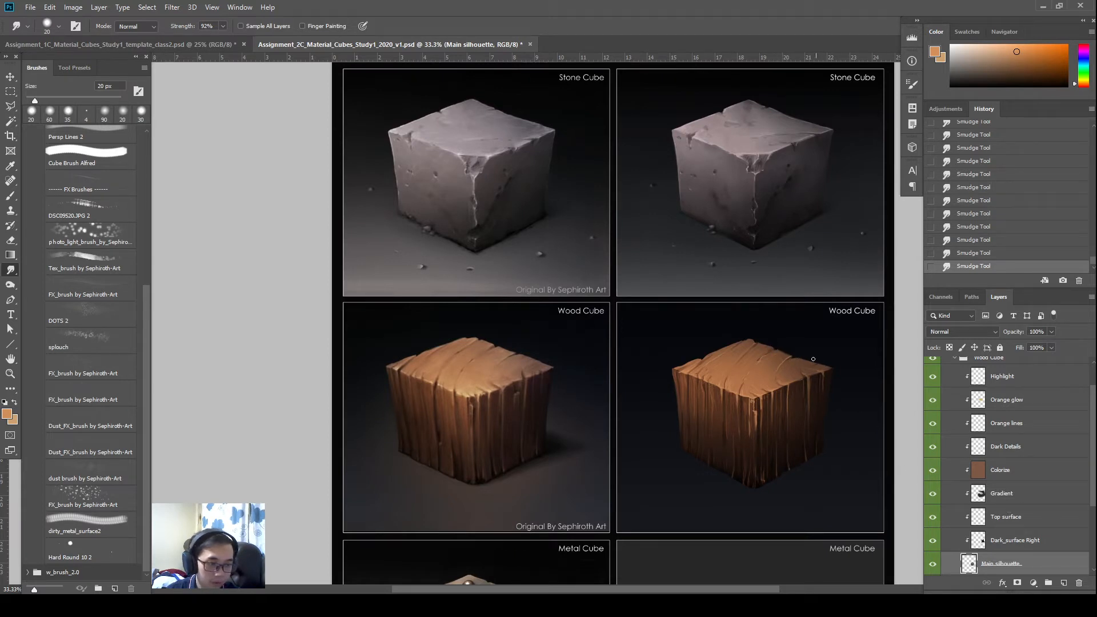
{"action": "left_click", "coordinate": [773, 356], "text": "ctrl"}
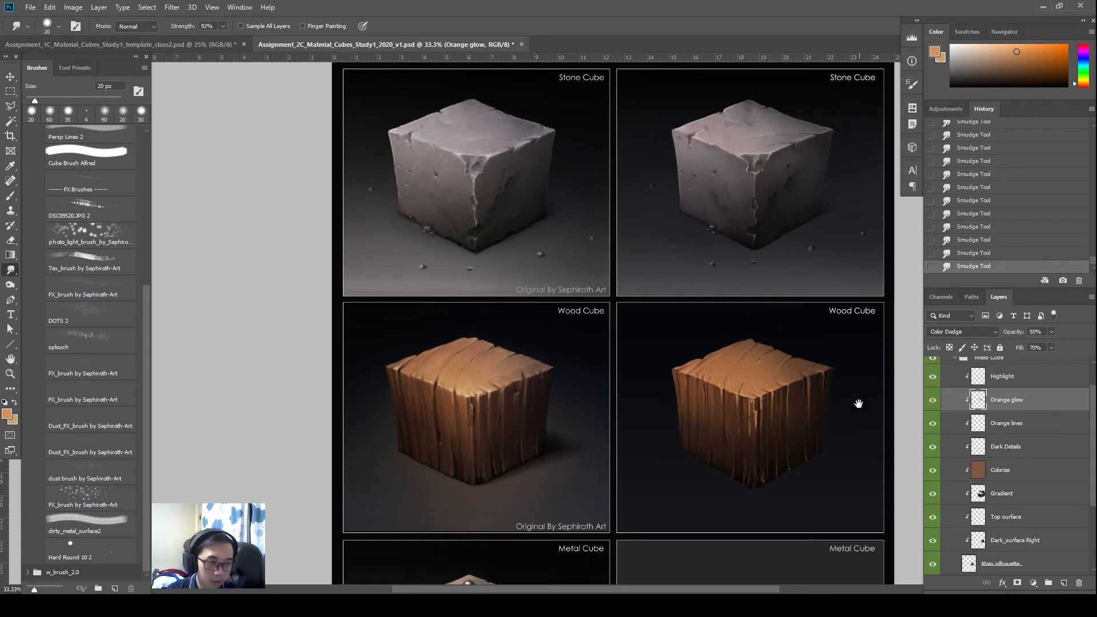
{"action": "left_click_drag", "start_coordinate": [858, 404], "coordinate": [870, 391]}
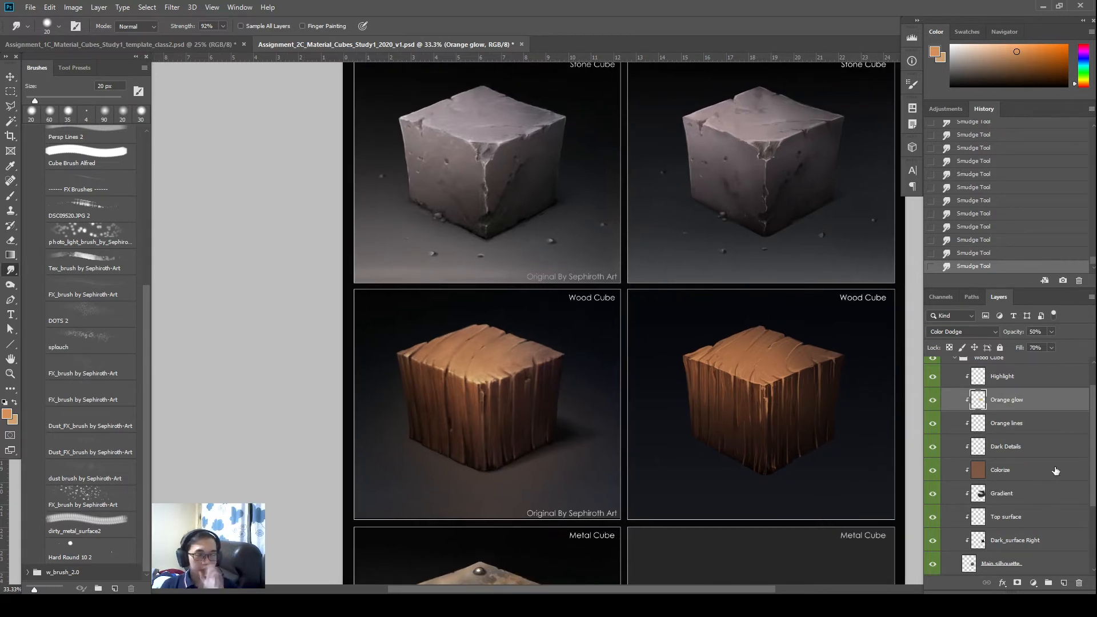
{"action": "mouse_move", "coordinate": [816, 405]}
{"action": "left_mouse_down"}
{"action": "mouse_move", "coordinate": [745, 471]}
{"action": "mouse_move", "coordinate": [768, 442]}
{"action": "mouse_move", "coordinate": [776, 449]}
{"action": "left_mouse_up"}
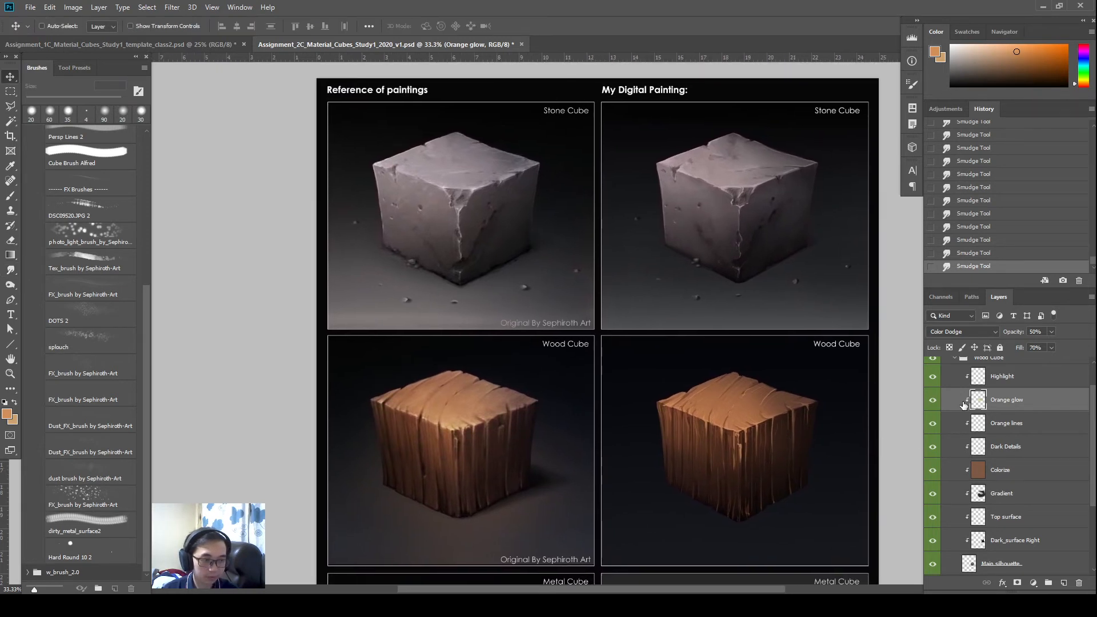
{"action": "left_click", "coordinate": [1021, 379]}
{"action": "left_click_drag", "start_coordinate": [1093, 425], "coordinate": [1093, 420]}
{"action": "left_click_drag", "start_coordinate": [748, 483], "coordinate": [774, 450]}
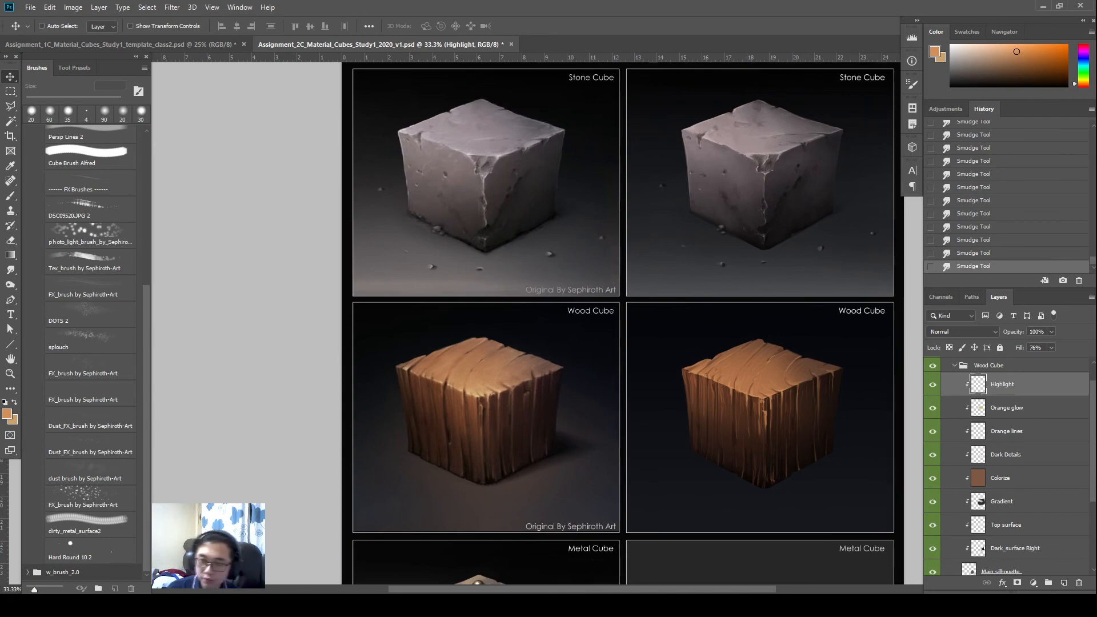